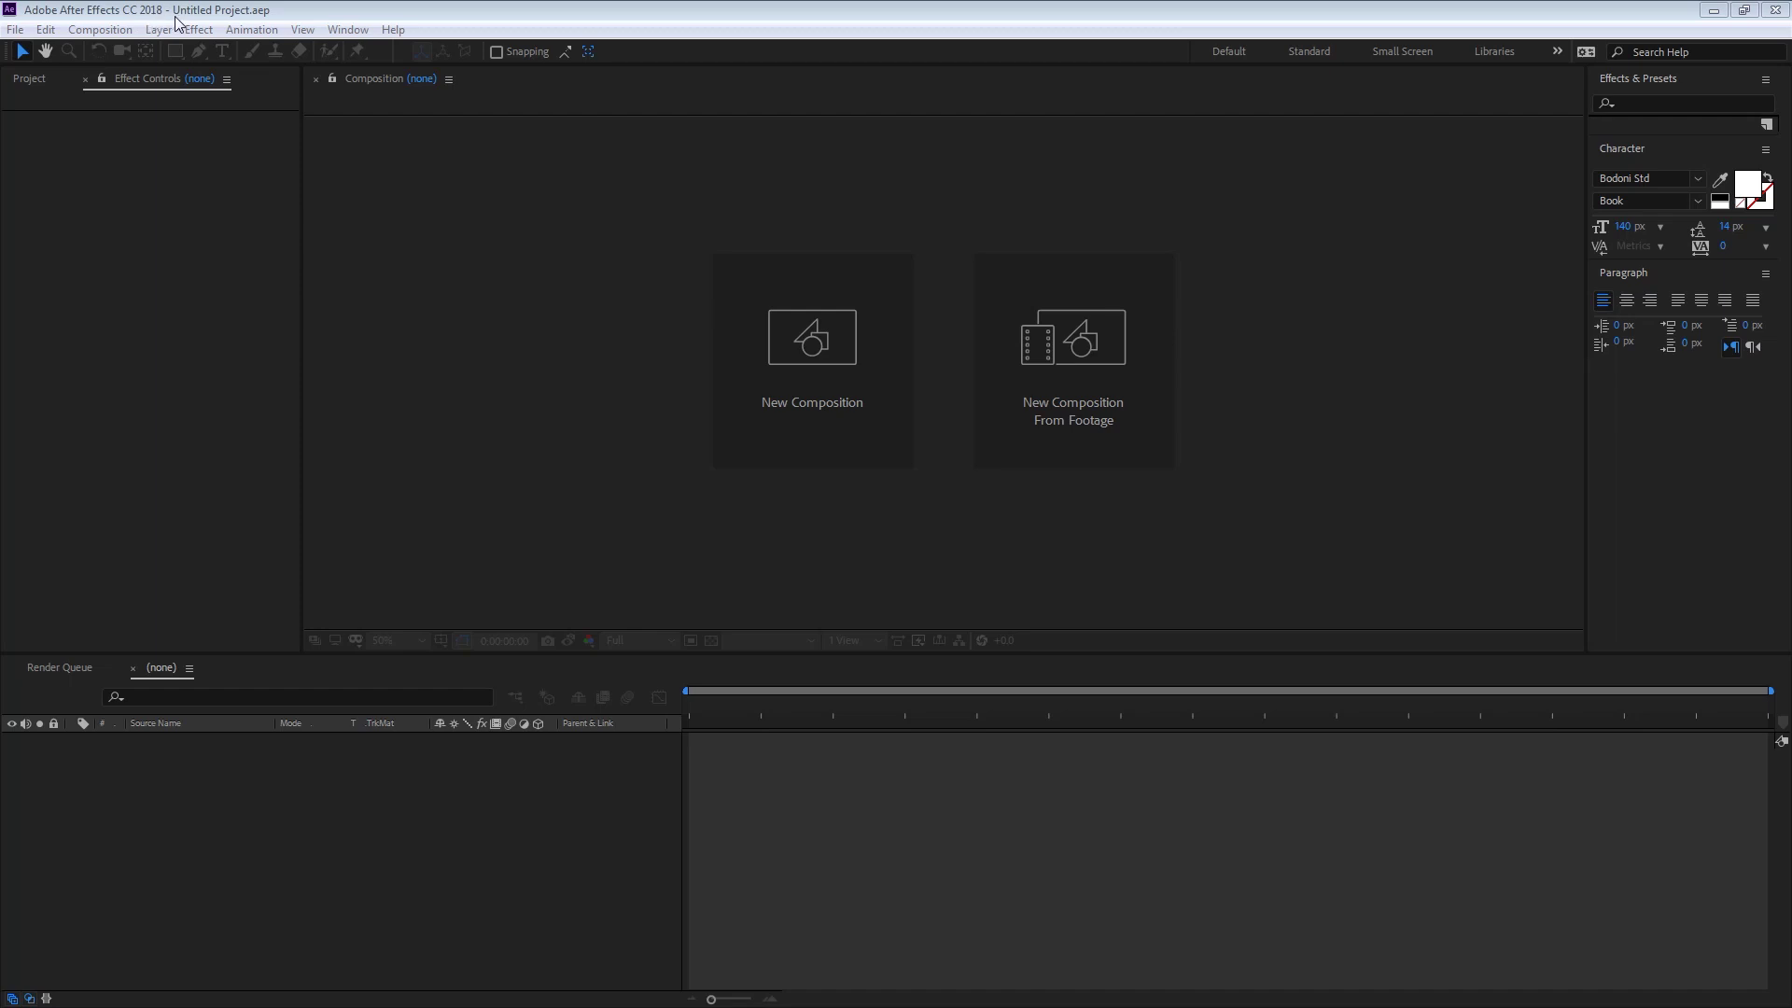
# Import the MVI_6008.MOV clip from the desktop into the Project panel
pyautogui.press('super+Down')
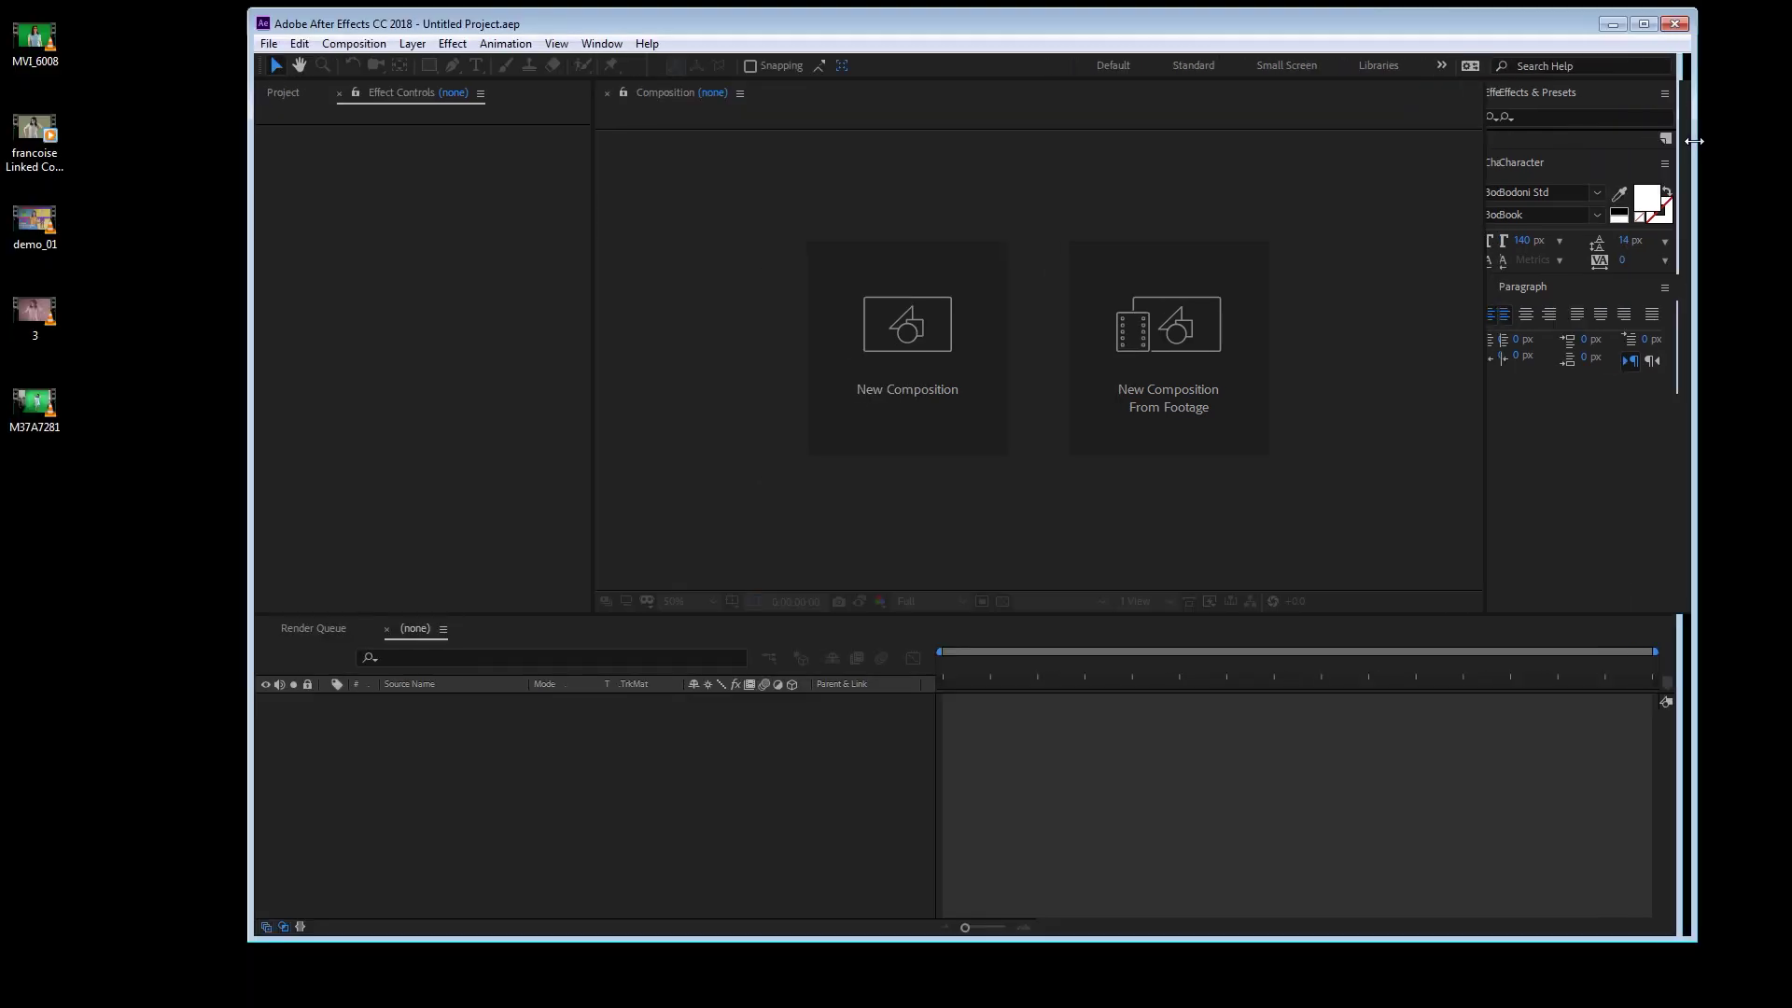
pyautogui.click(284, 93)
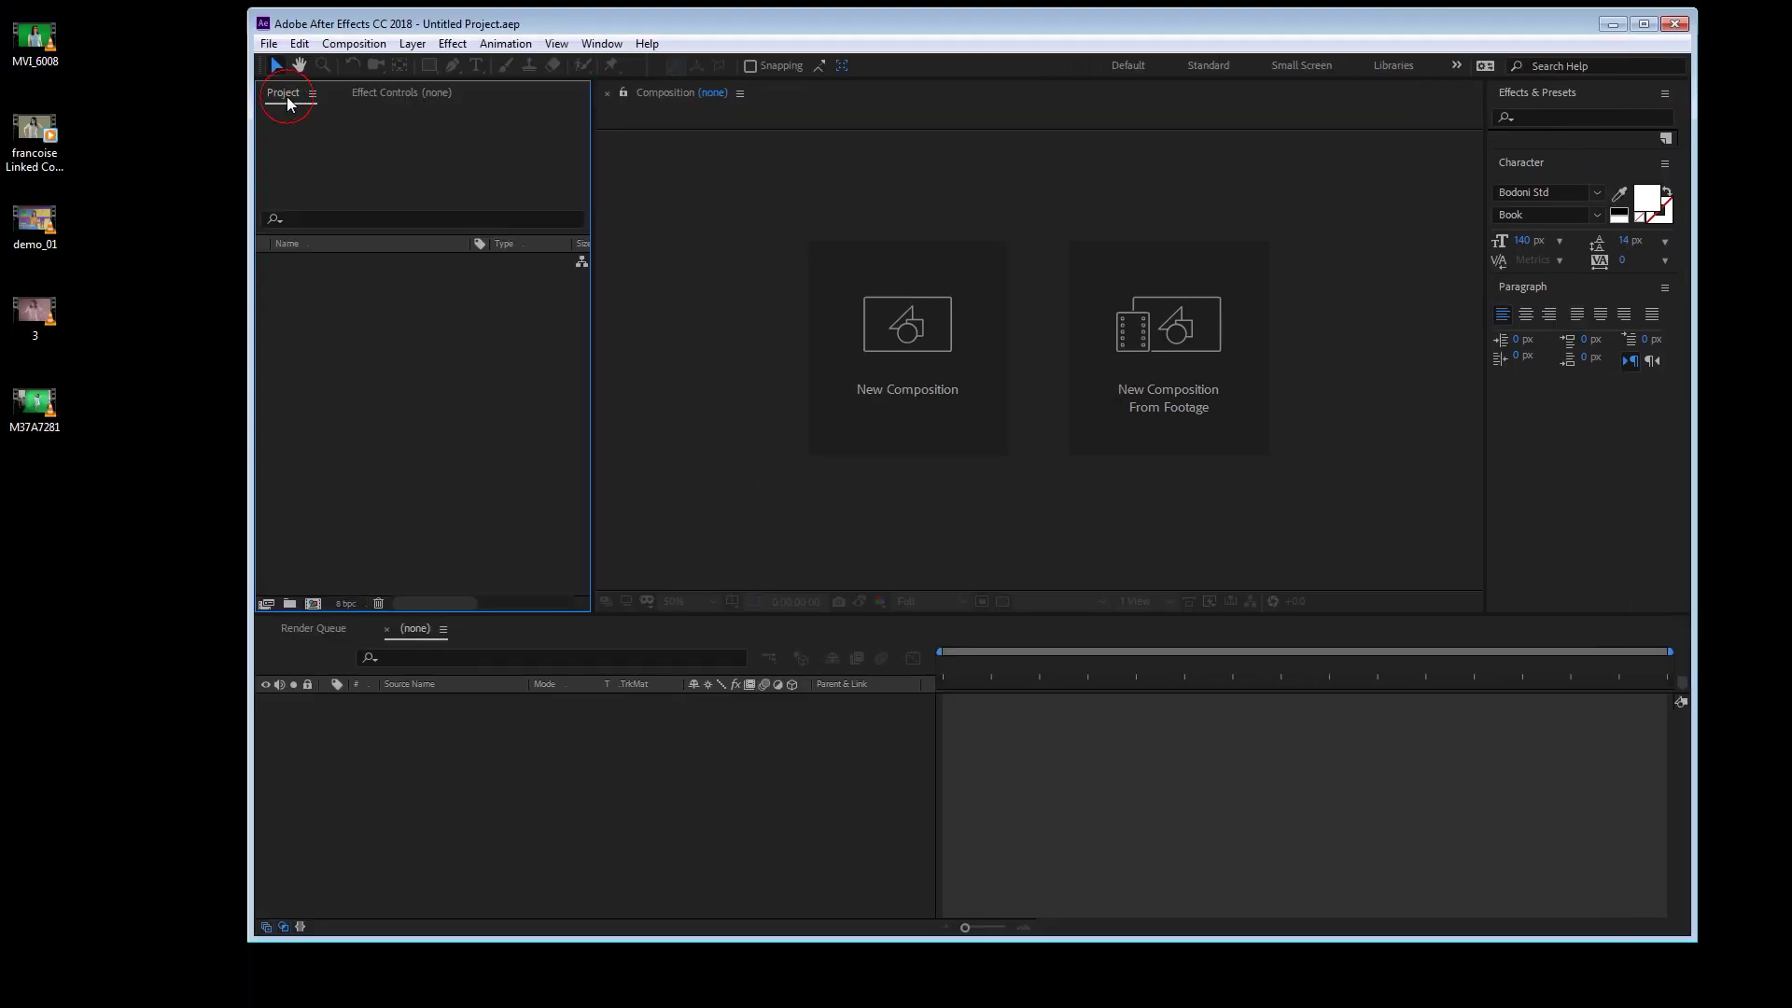
pyautogui.moveTo(36, 39); pyautogui.dragTo(366, 338)
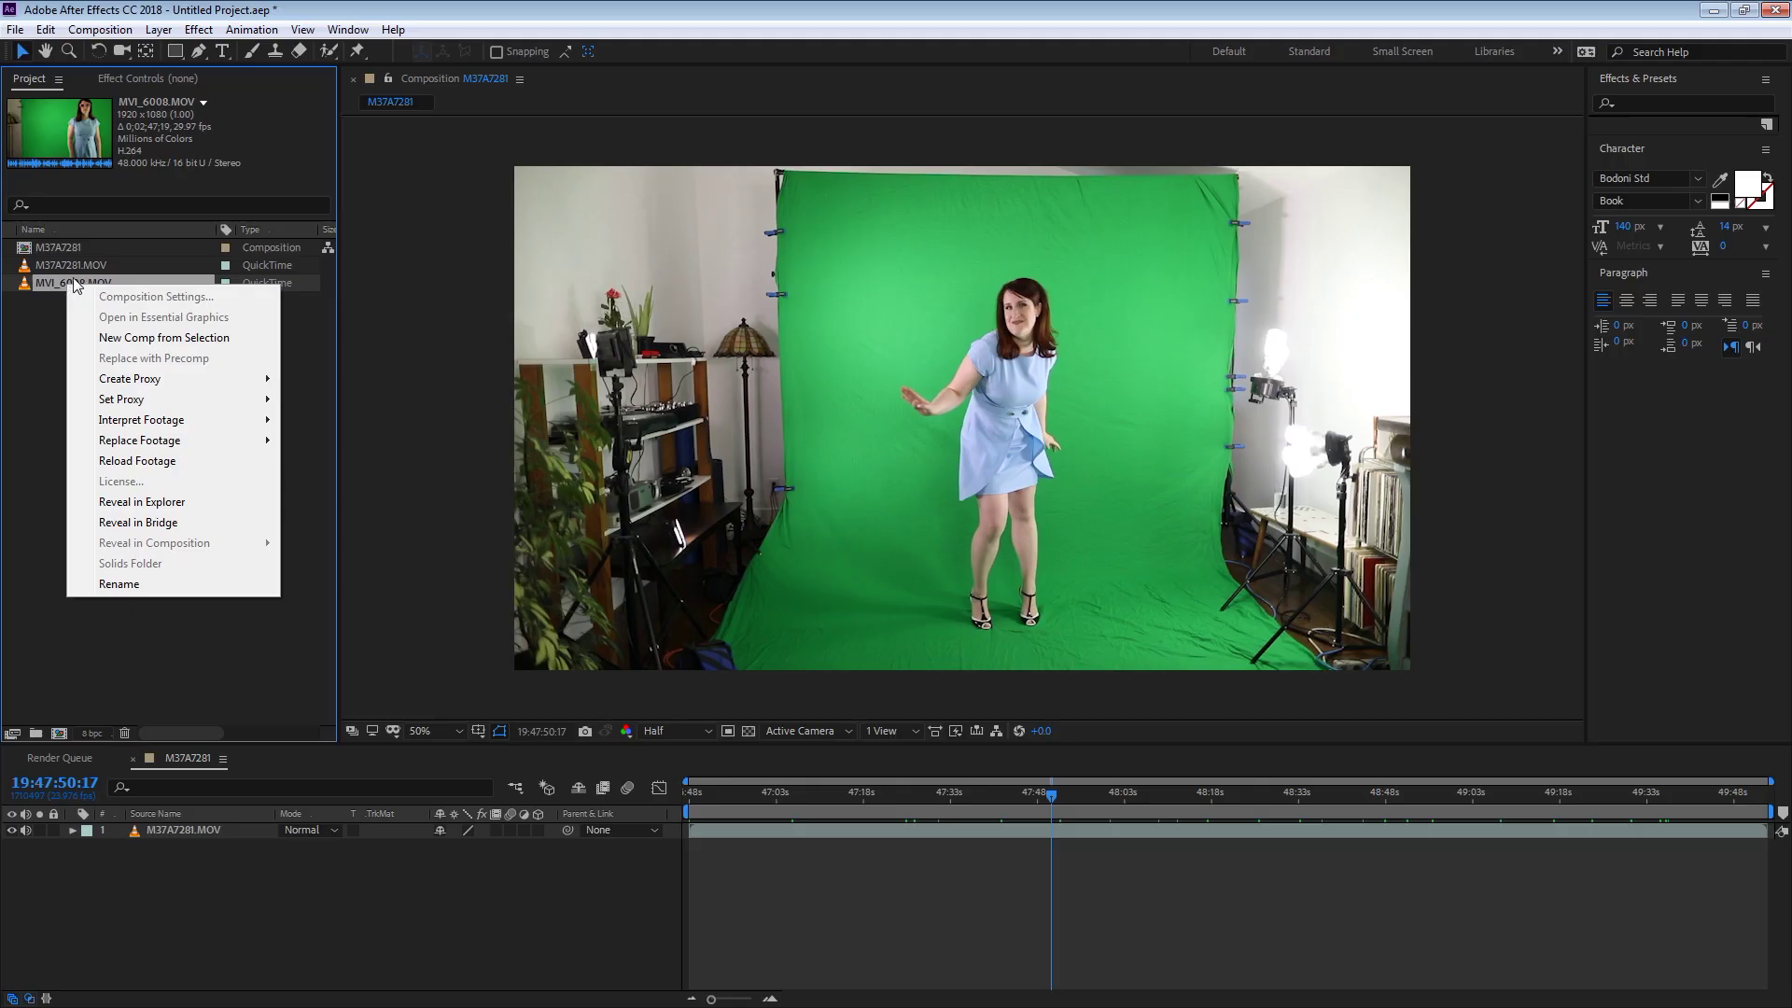
# Create an MVI_6008 composition from the clip and apply Keylight (1.2) to it
pyautogui.click(191, 252)
pyautogui.click(1594, 126)
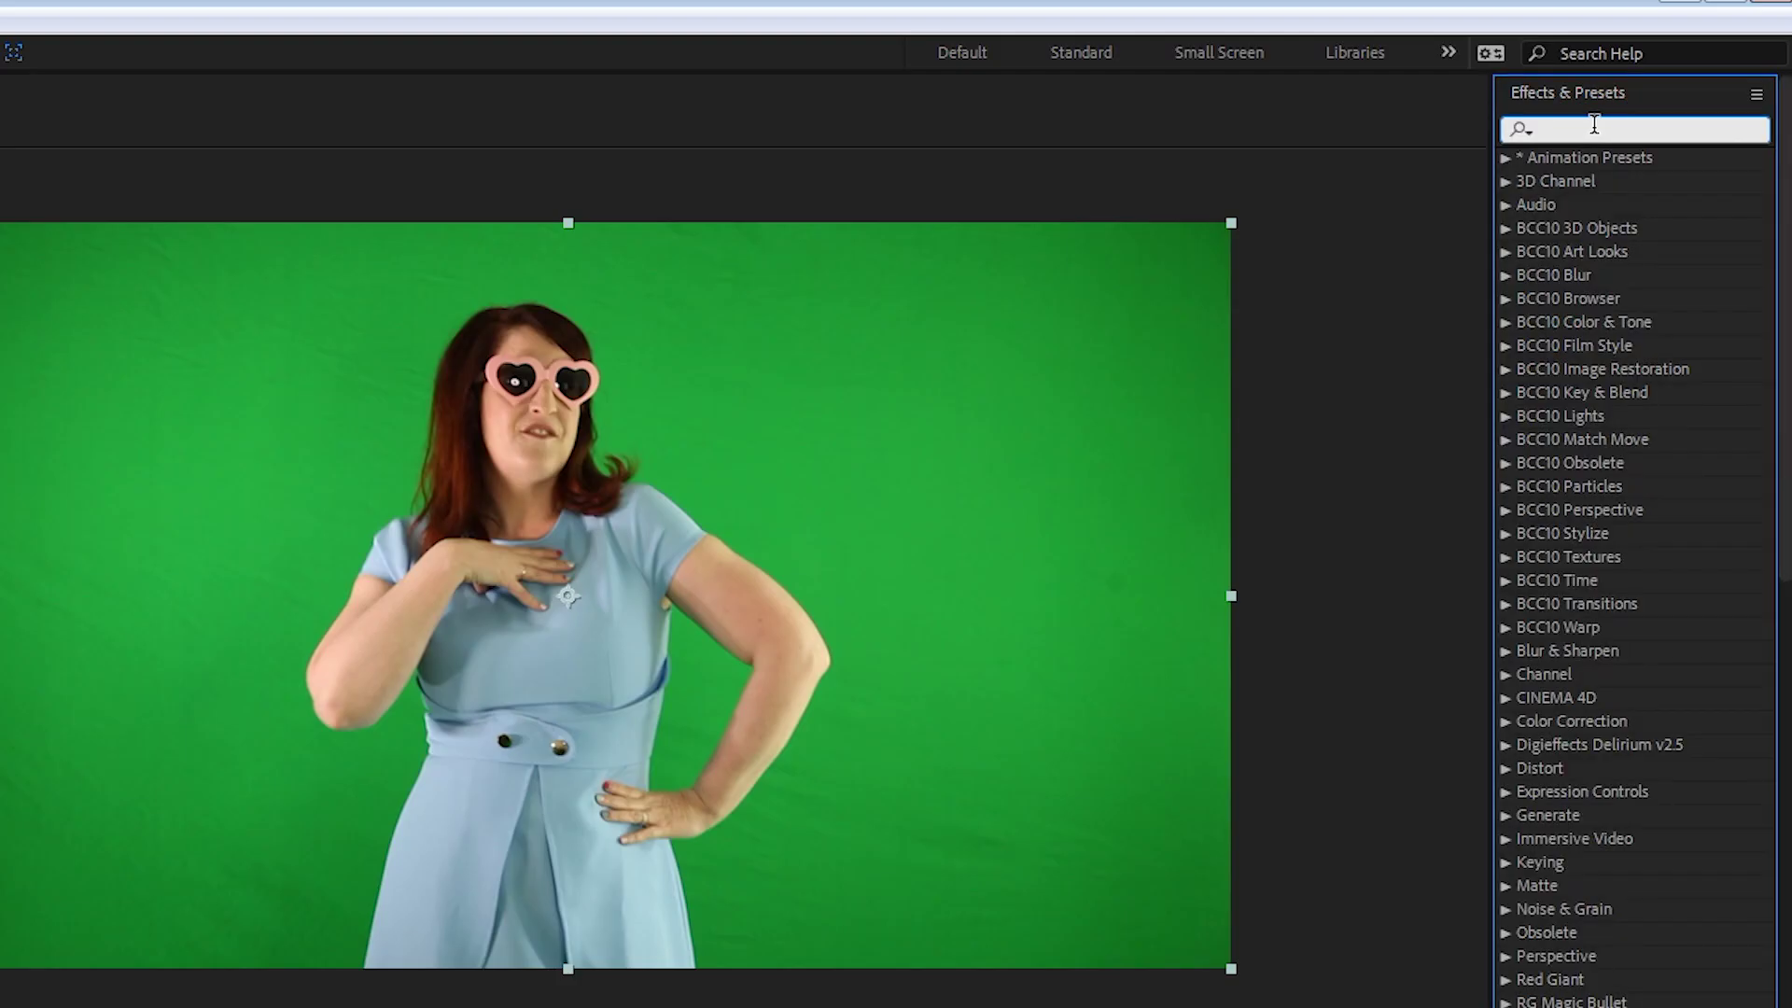
pyautogui.write('key')
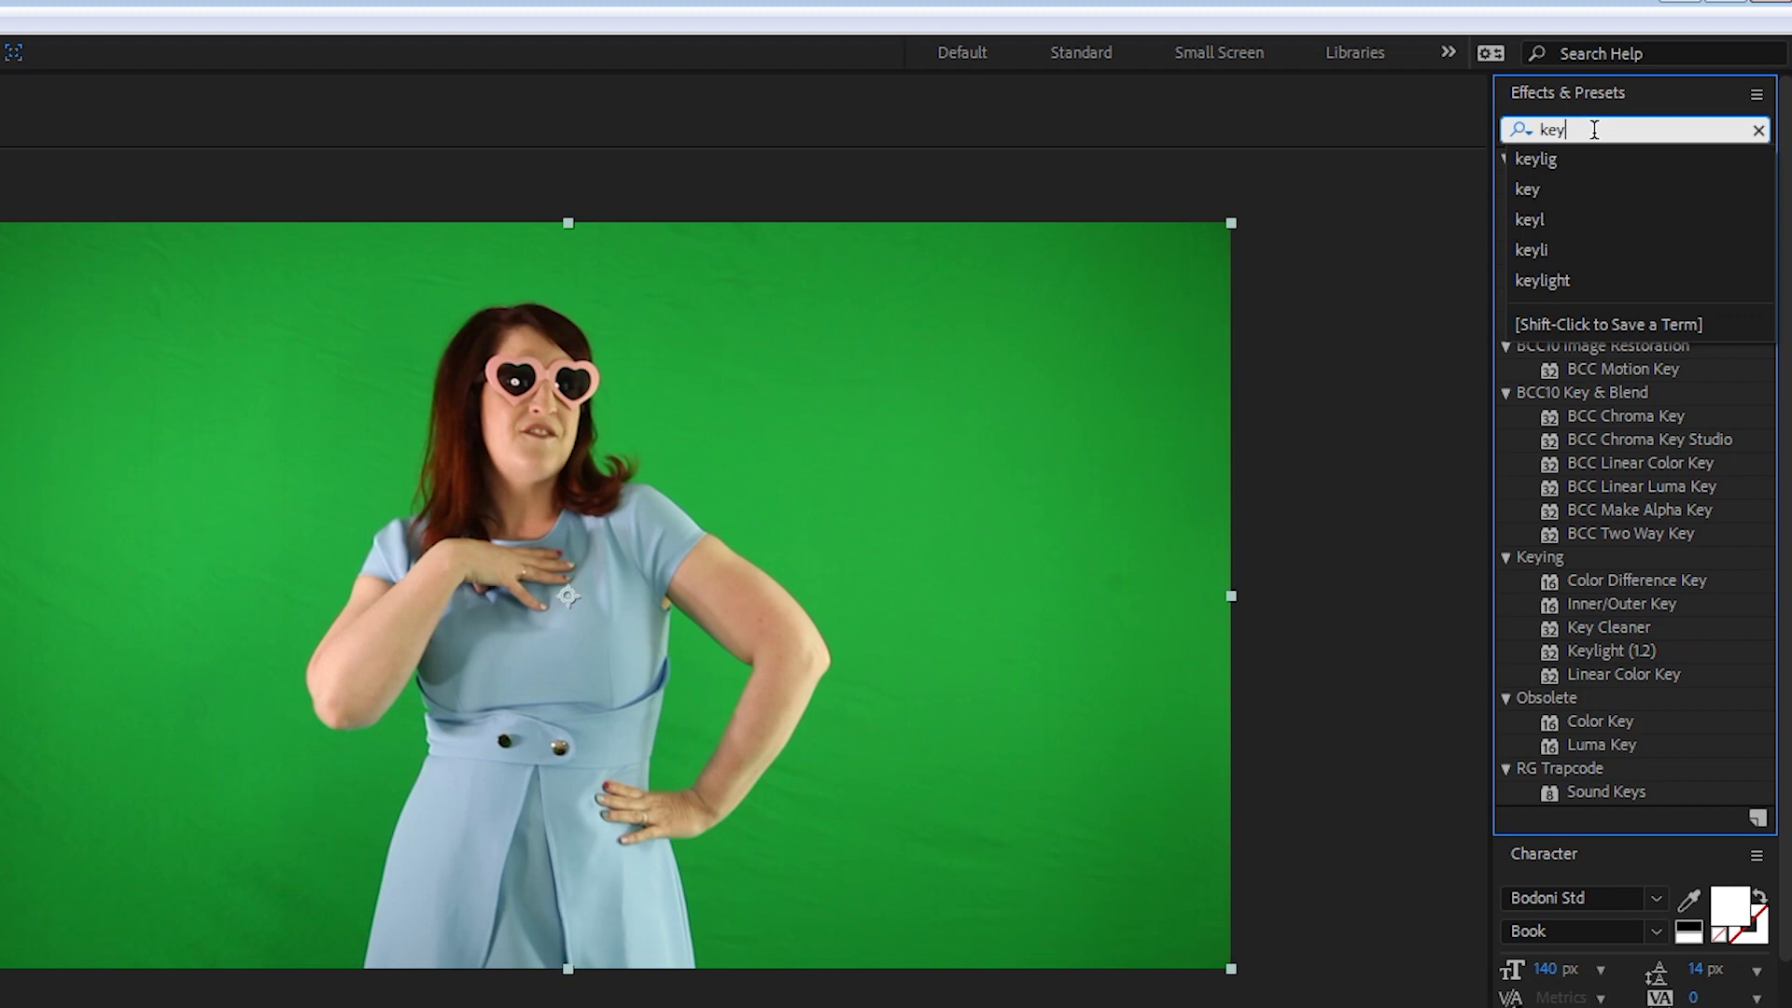
pyautogui.press('Return')
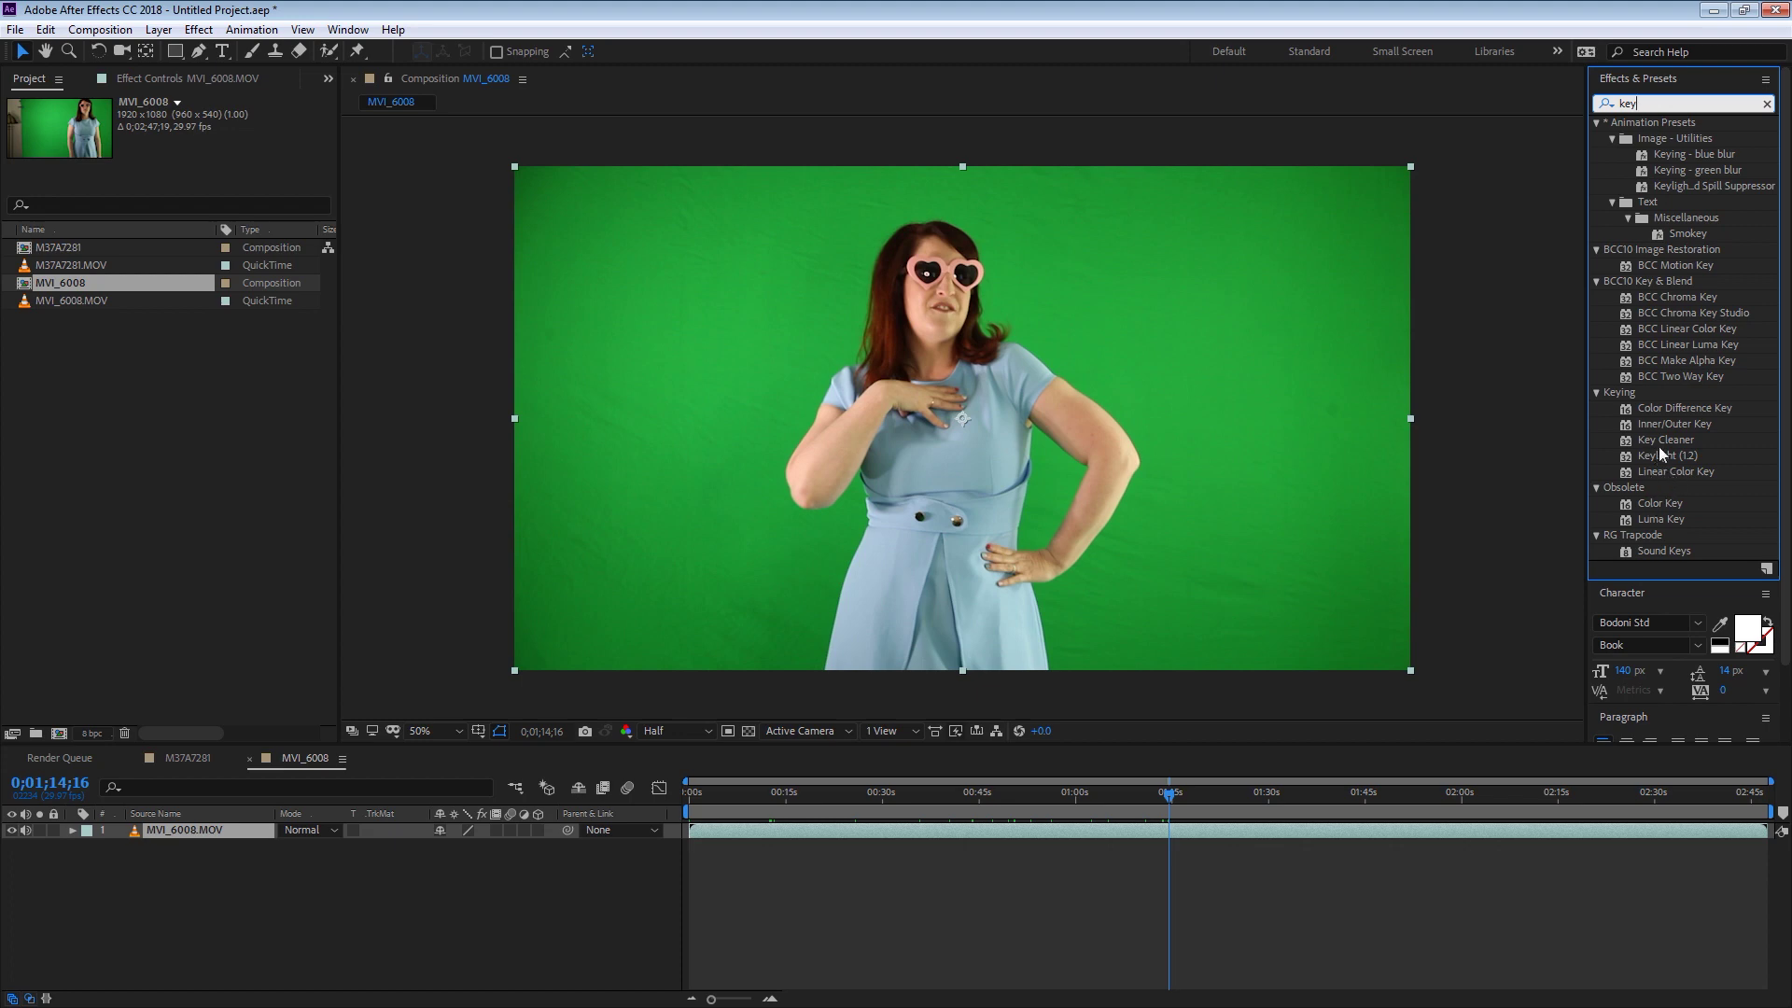
pyautogui.moveTo(1663, 455); pyautogui.dragTo(1293, 406)
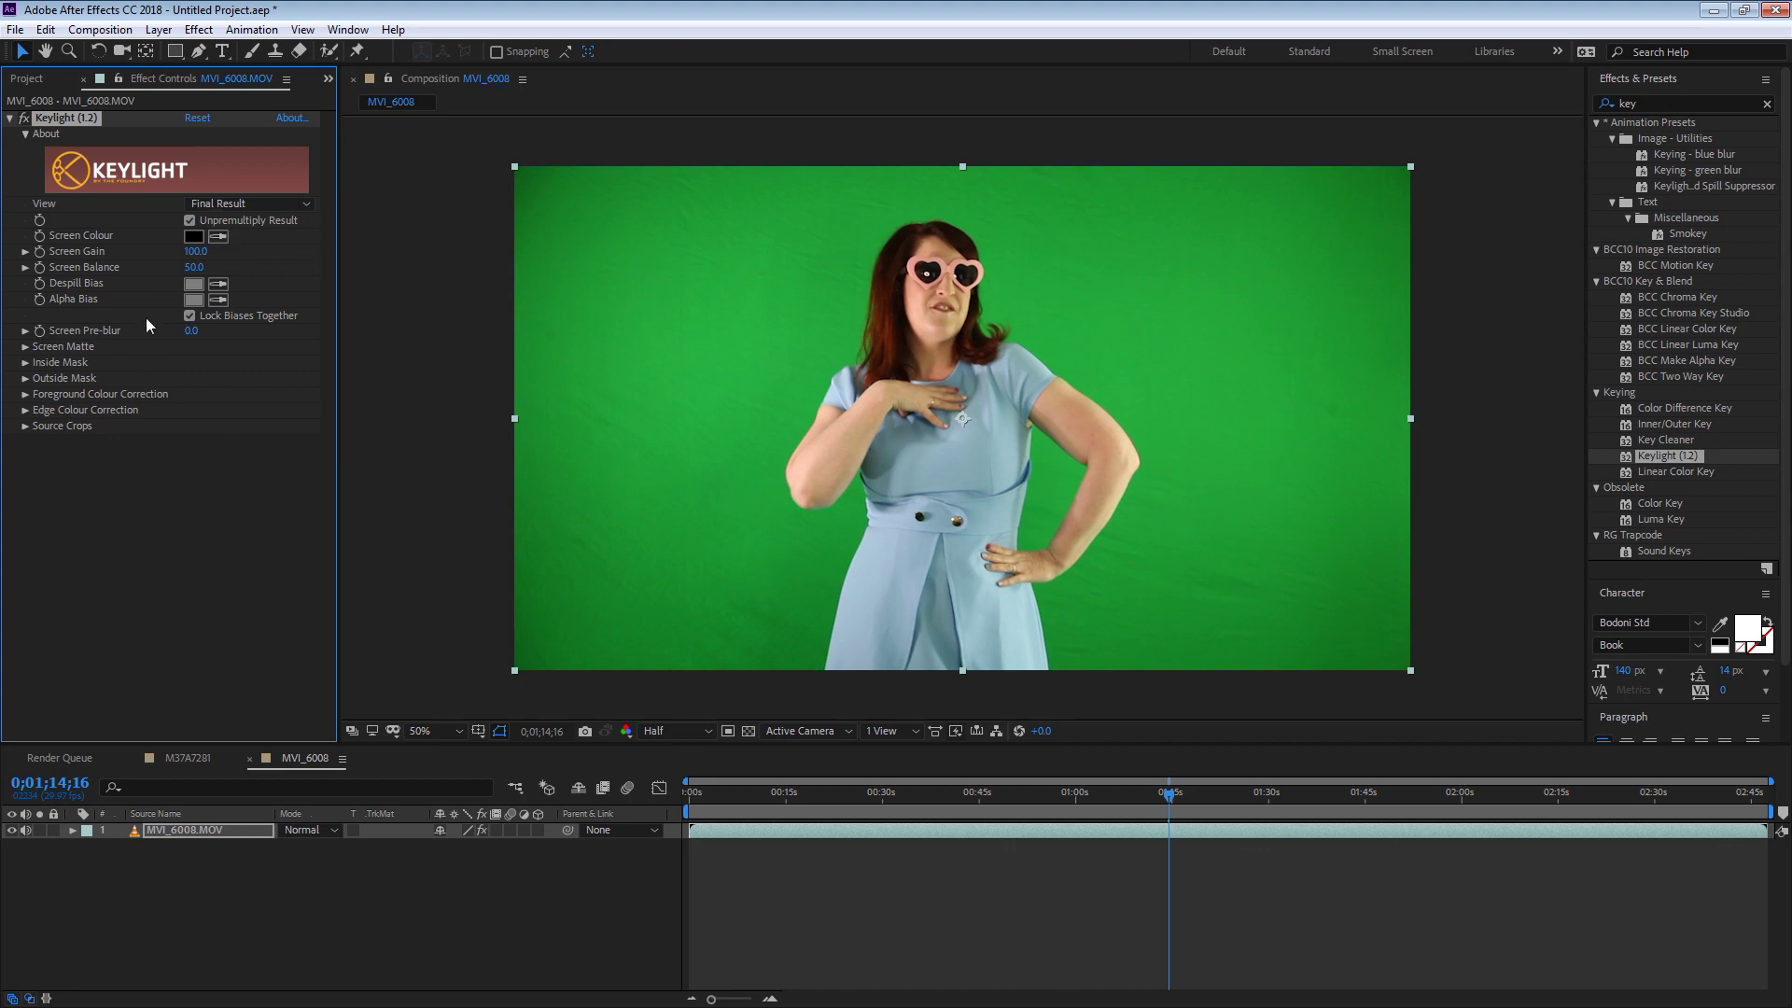
# Sample the green backdrop as Keylight's Screen Colour and view the Alpha channel
pyautogui.click(220, 235)
pyautogui.click(818, 358)
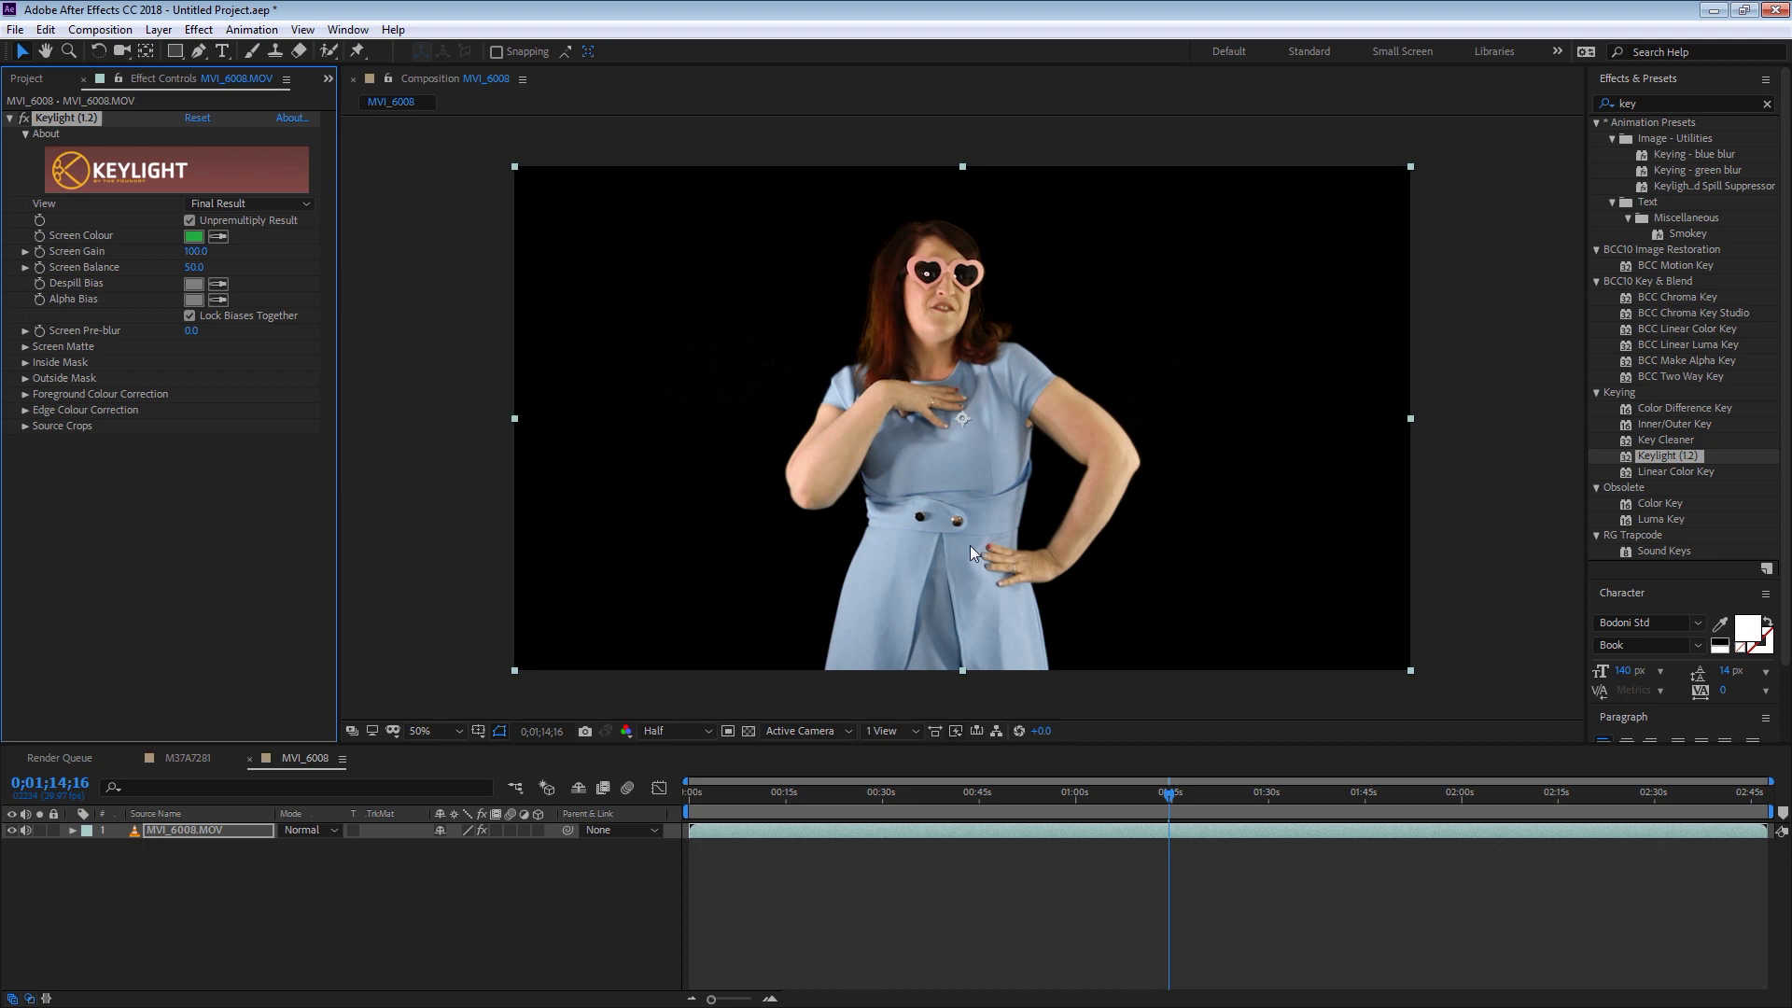
pyautogui.click(627, 732)
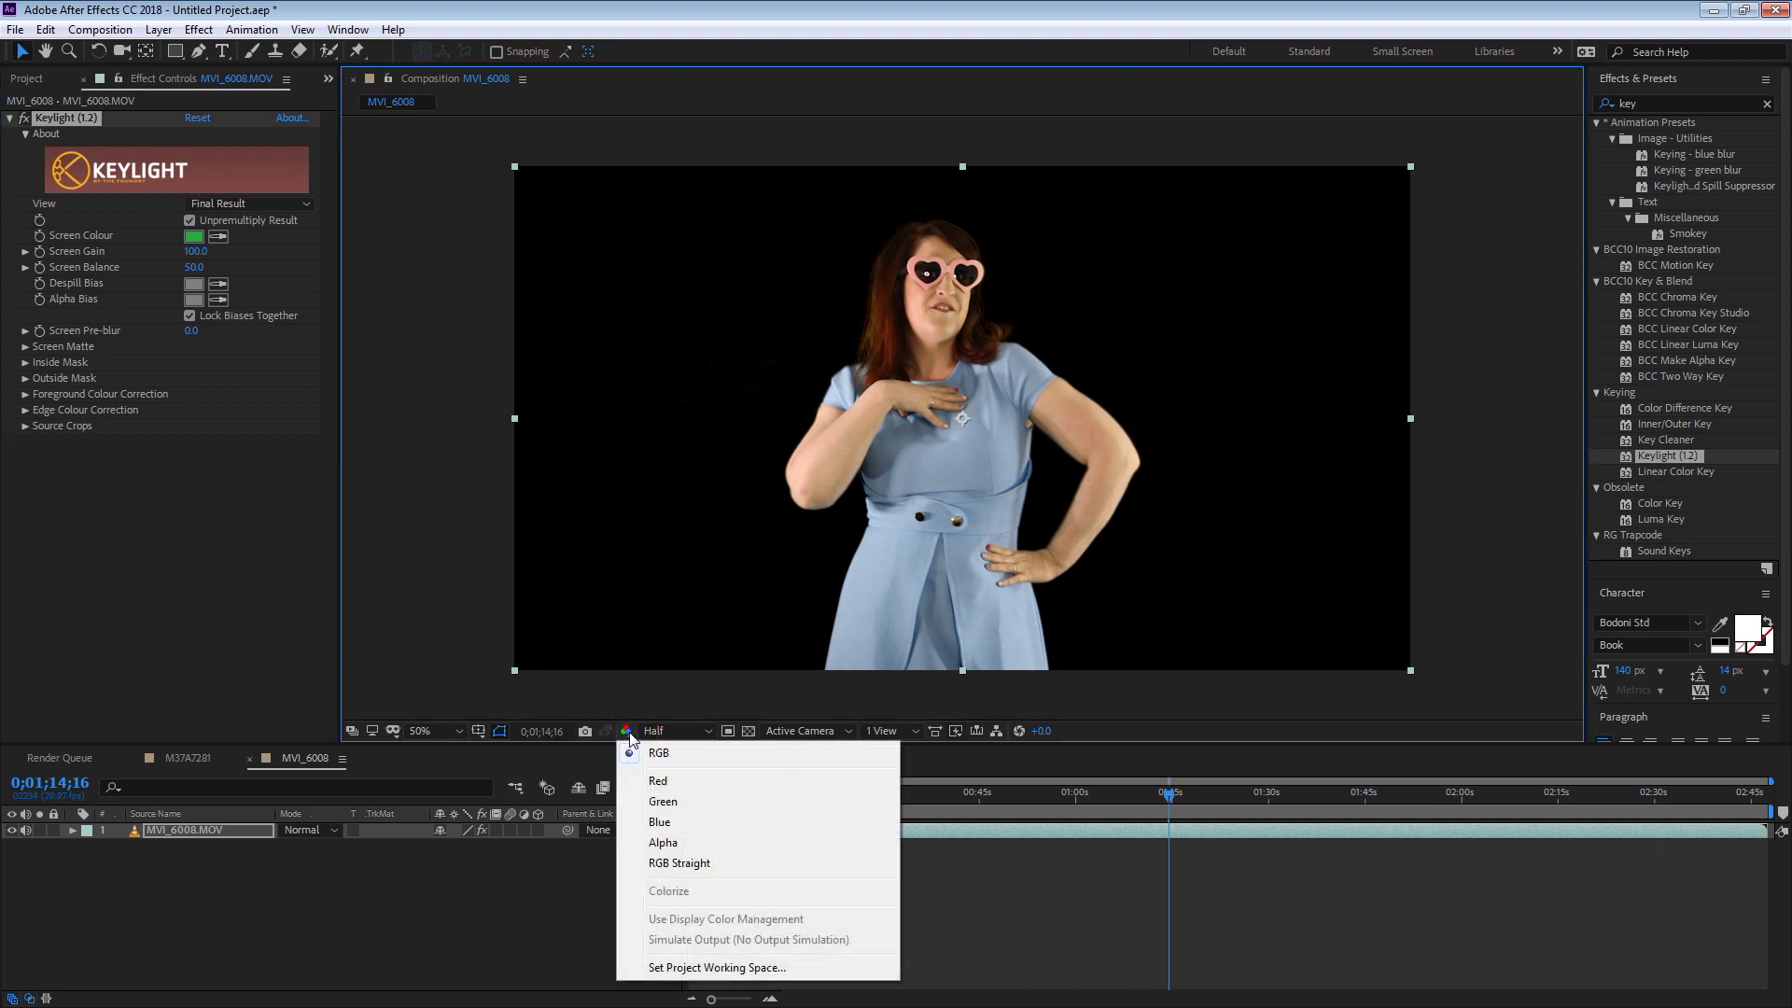
pyautogui.click(662, 843)
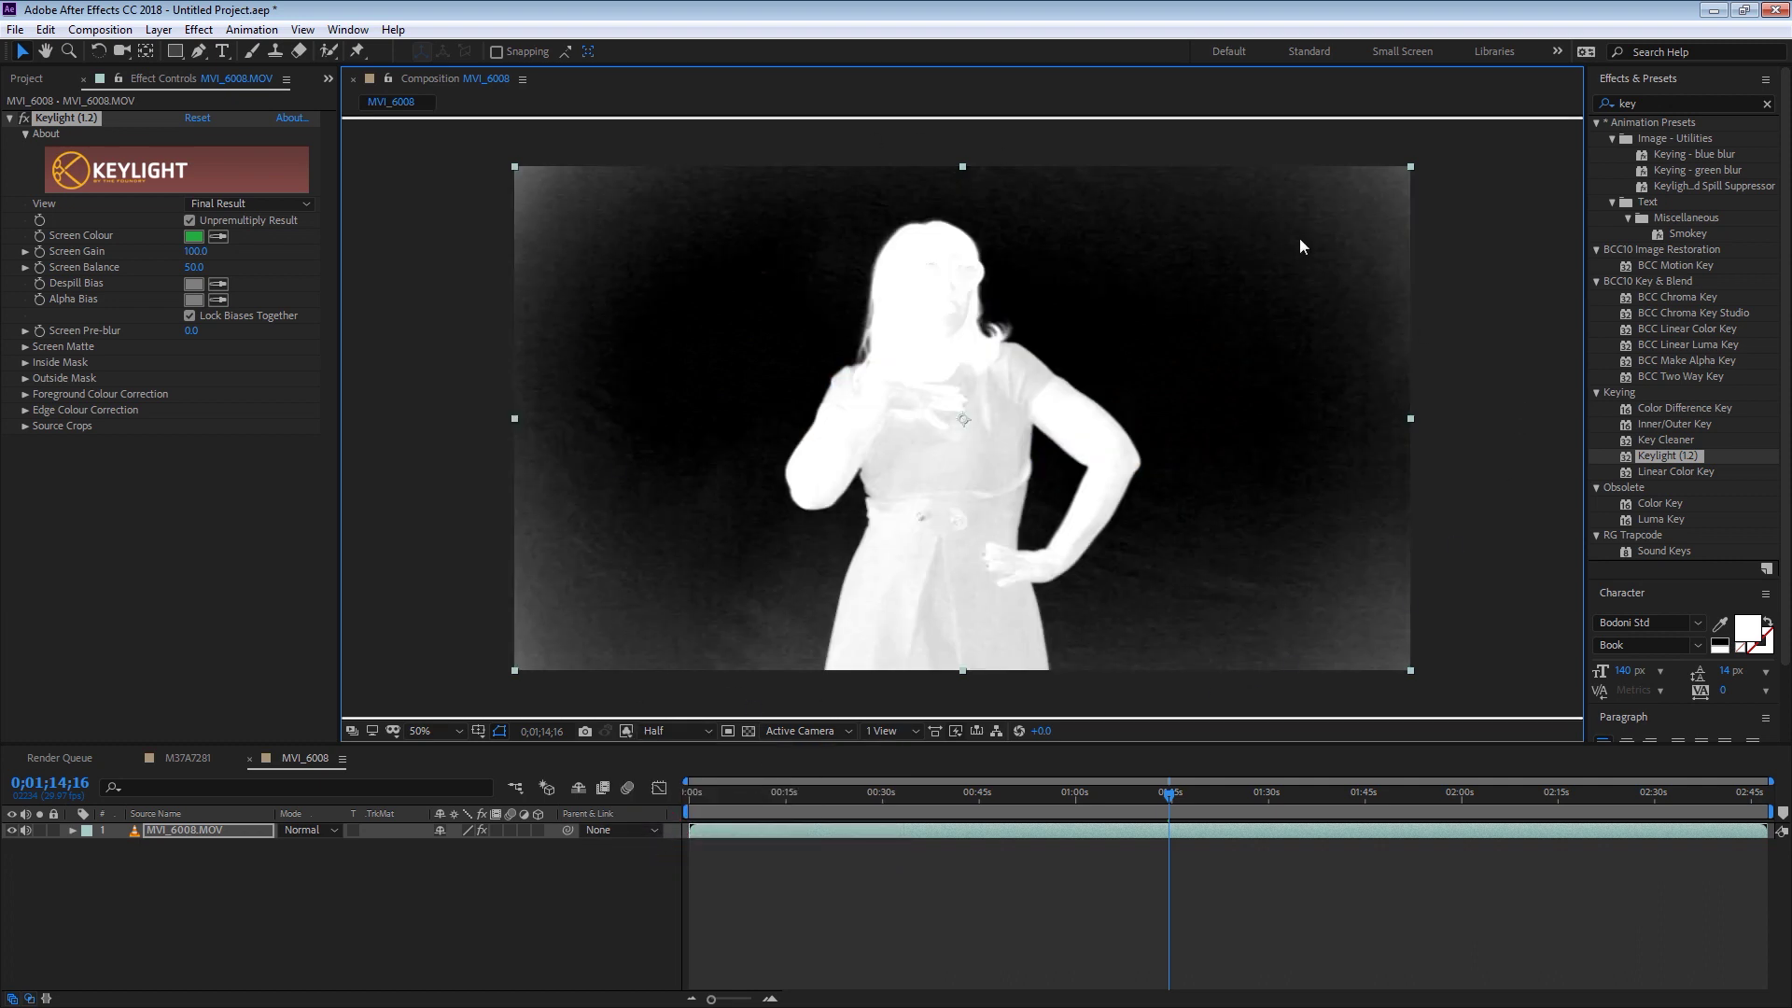
# Set Keylight's Screen Matte Clip Black to 32 and Clip White to 76, then show RGB
pyautogui.click(24, 347)
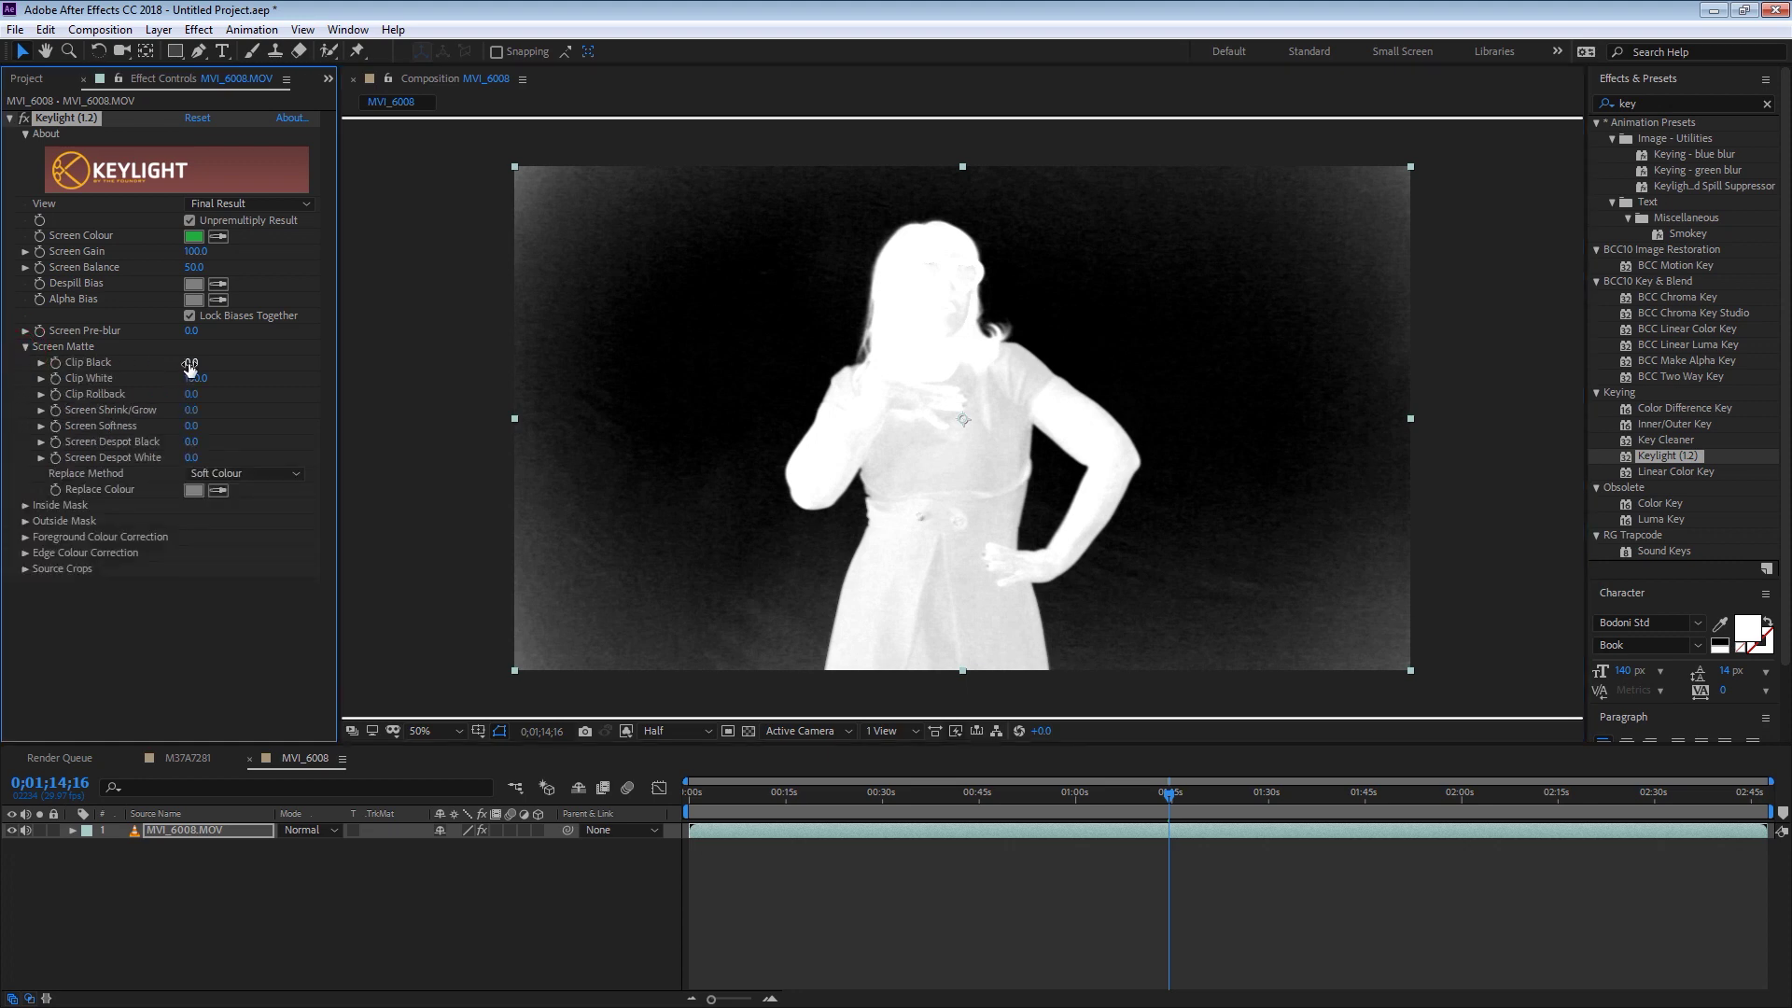
pyautogui.moveTo(193, 362)
pyautogui.mouseDown()
pyautogui.moveTo(216, 360)
pyautogui.moveTo(180, 377)
pyautogui.mouseUp()
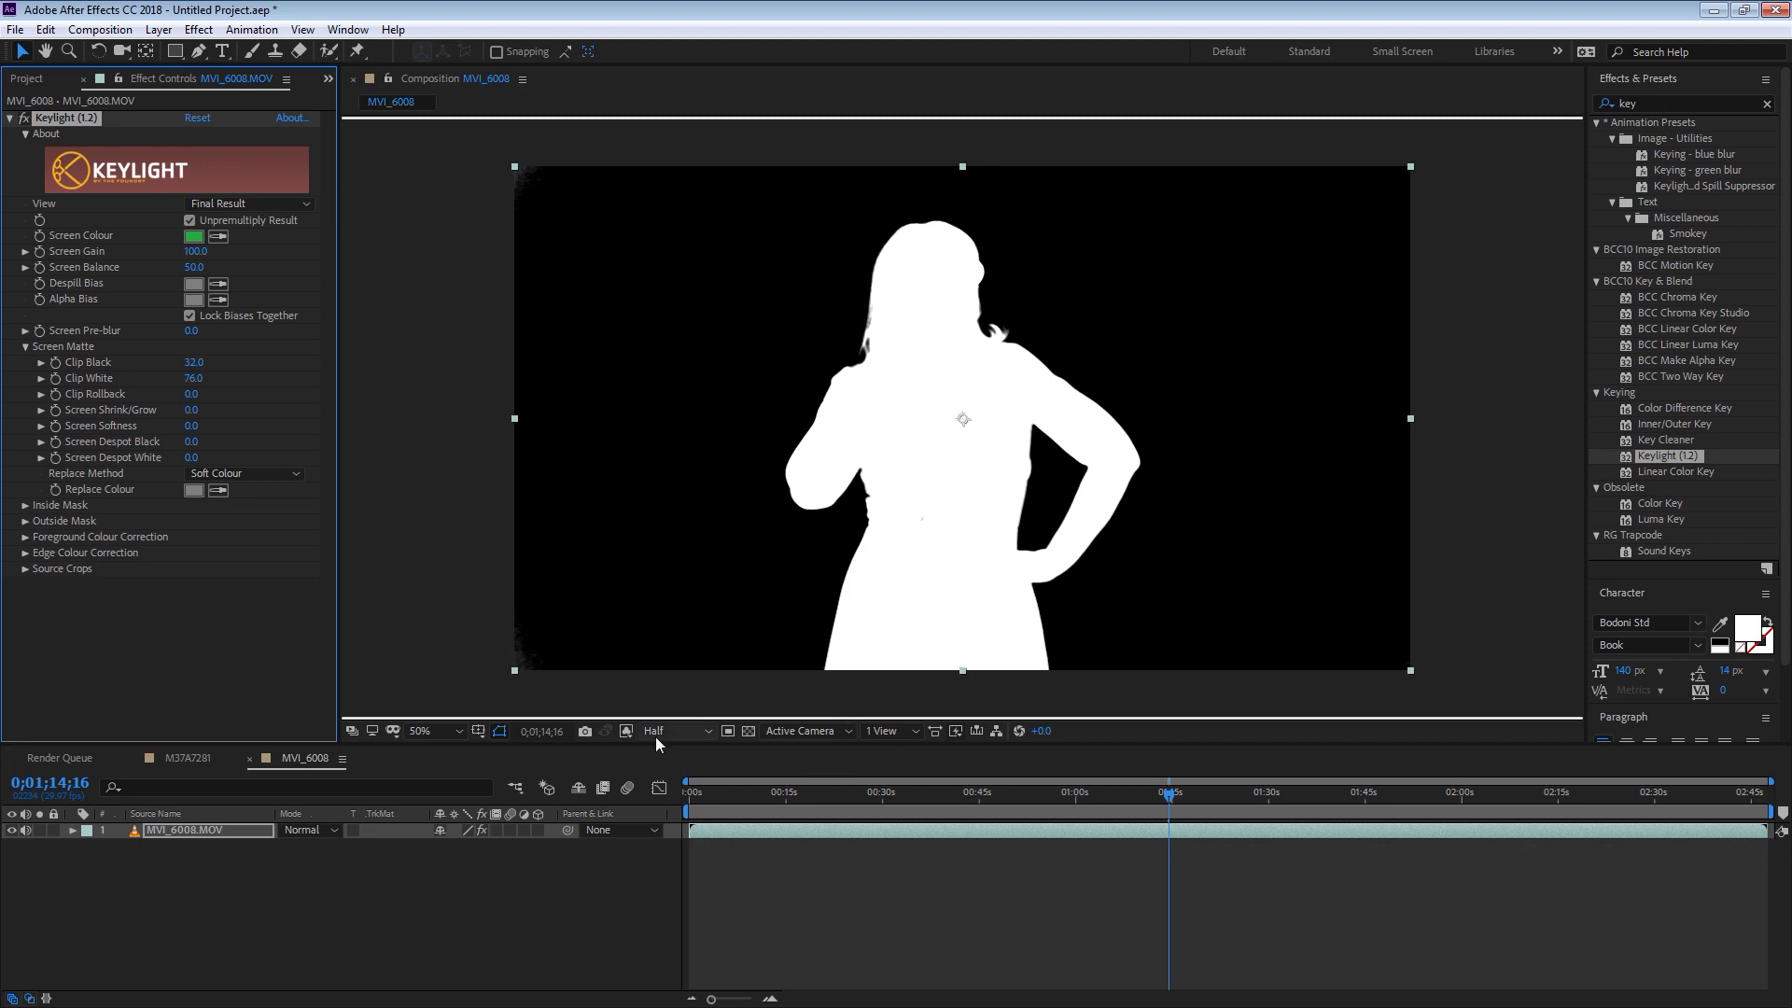
pyautogui.click(627, 731)
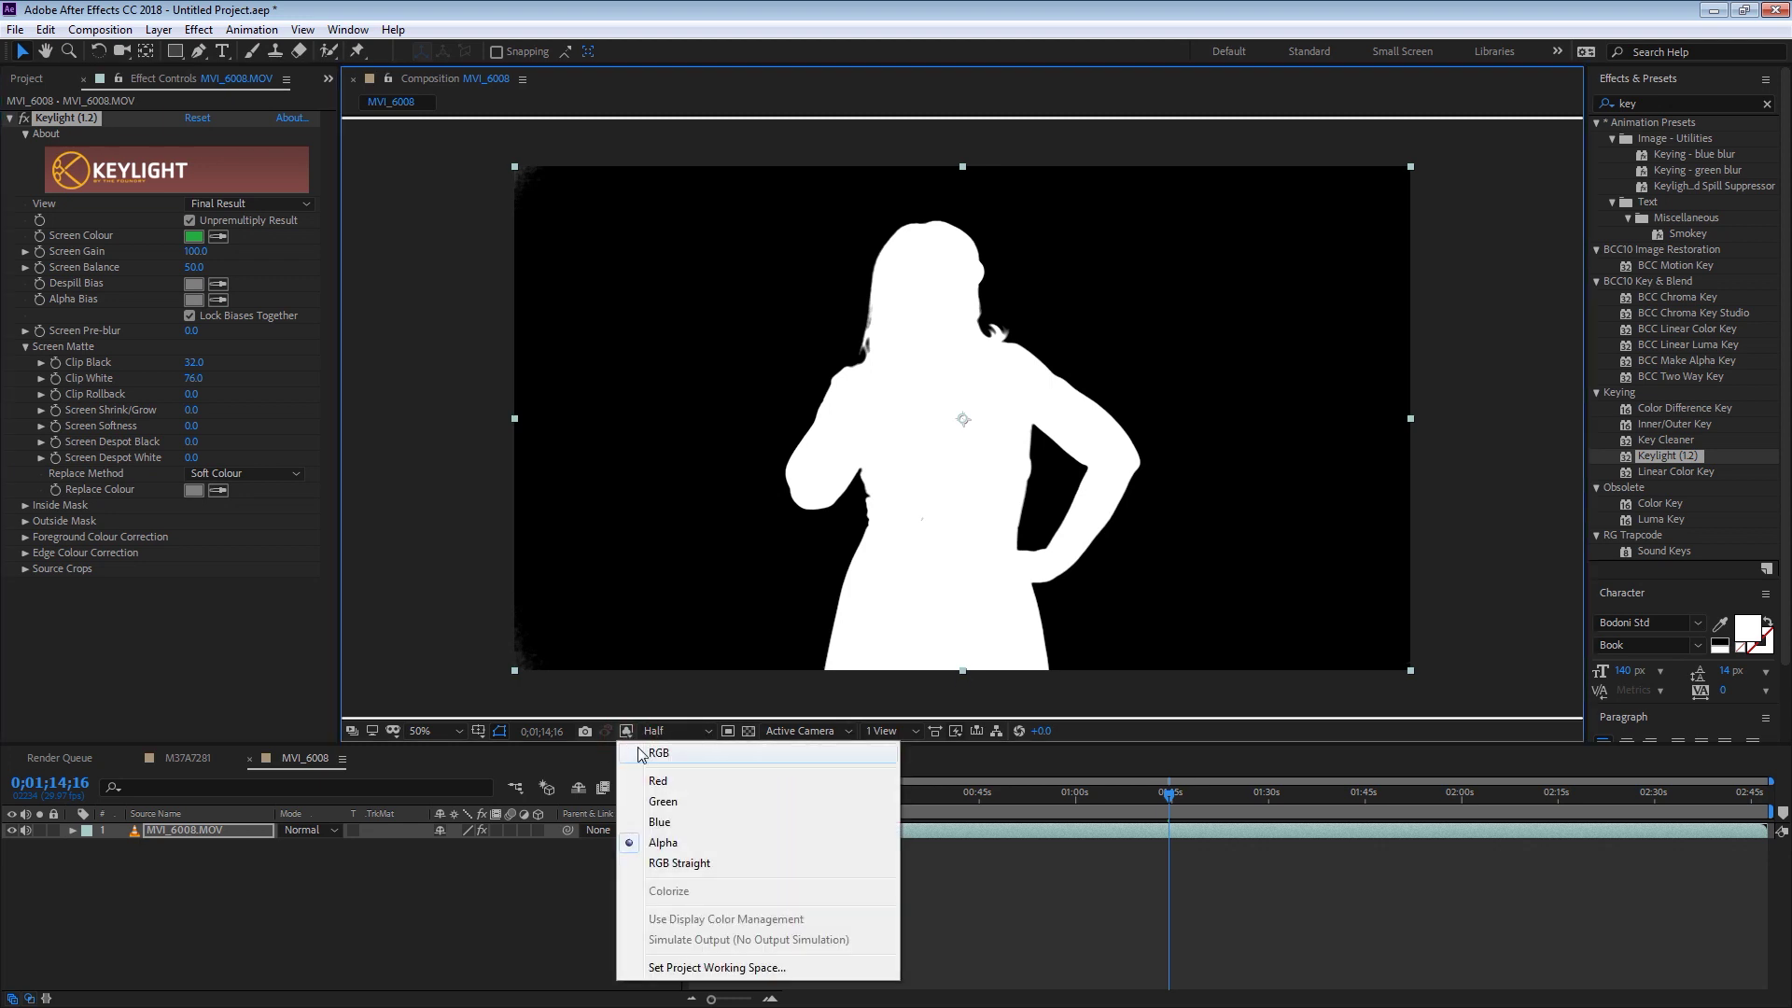
pyautogui.click(644, 749)
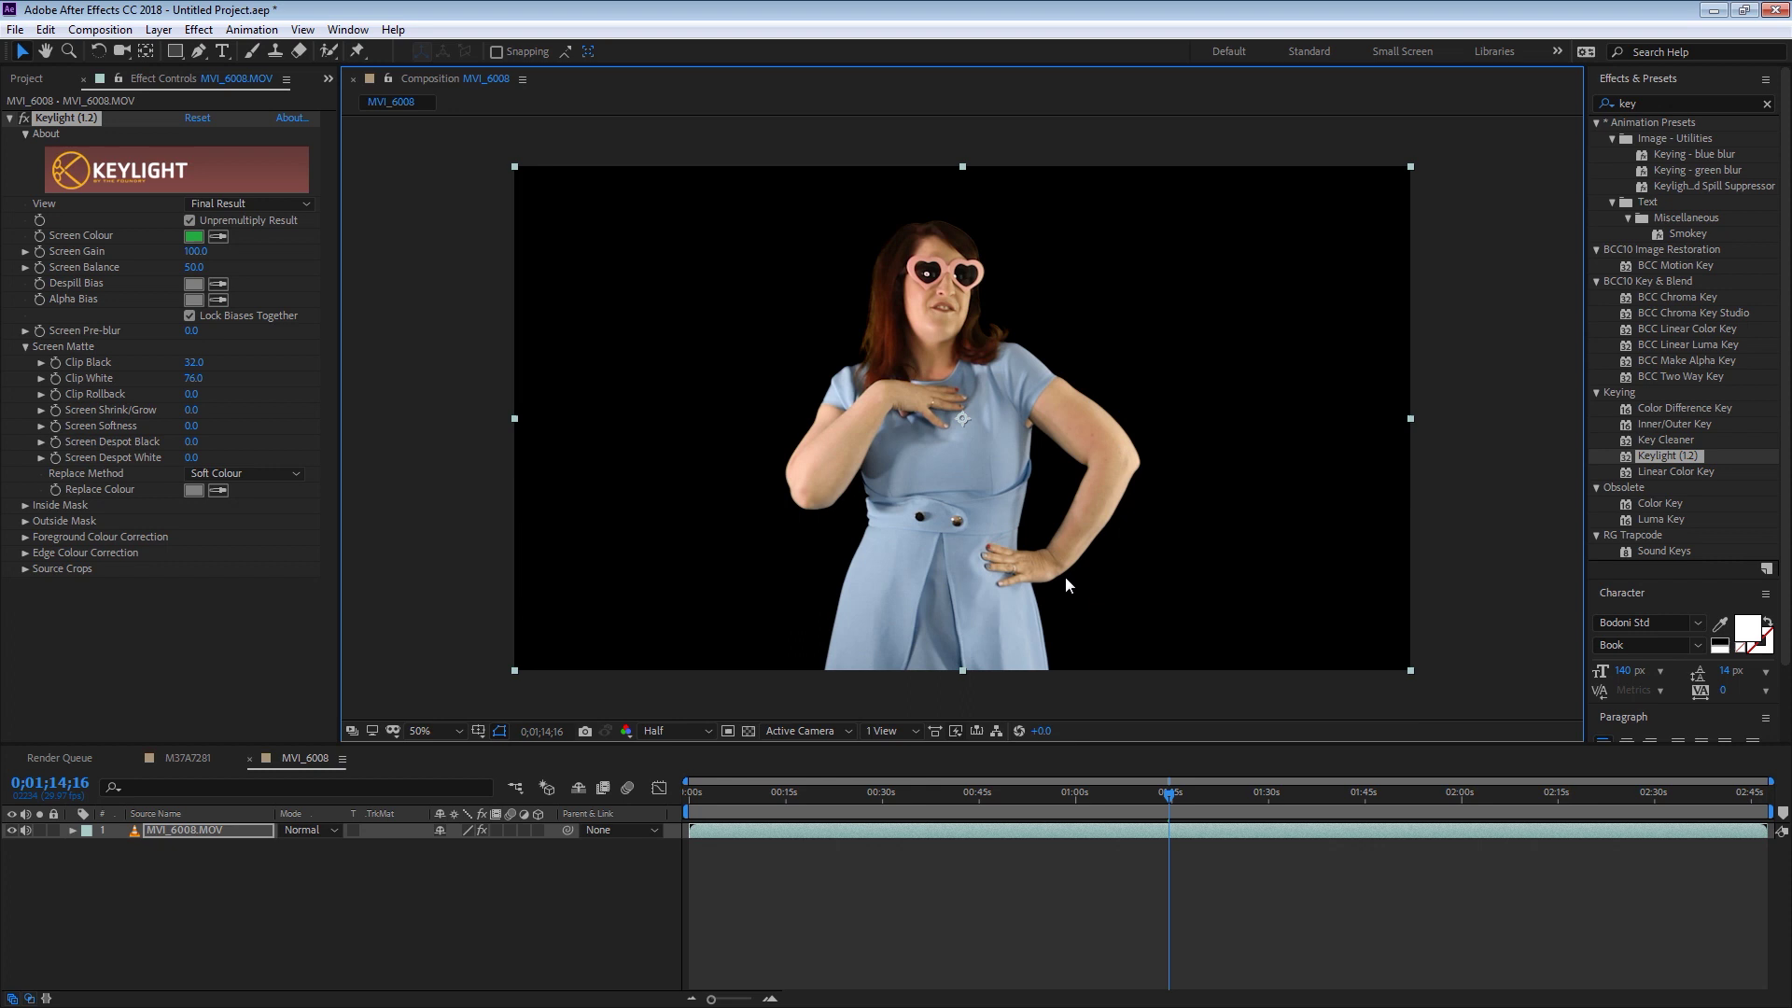
# Move to 0;00;30;17 and select the MVI_6008.MOV layer to check the key
pyautogui.click(970, 806)
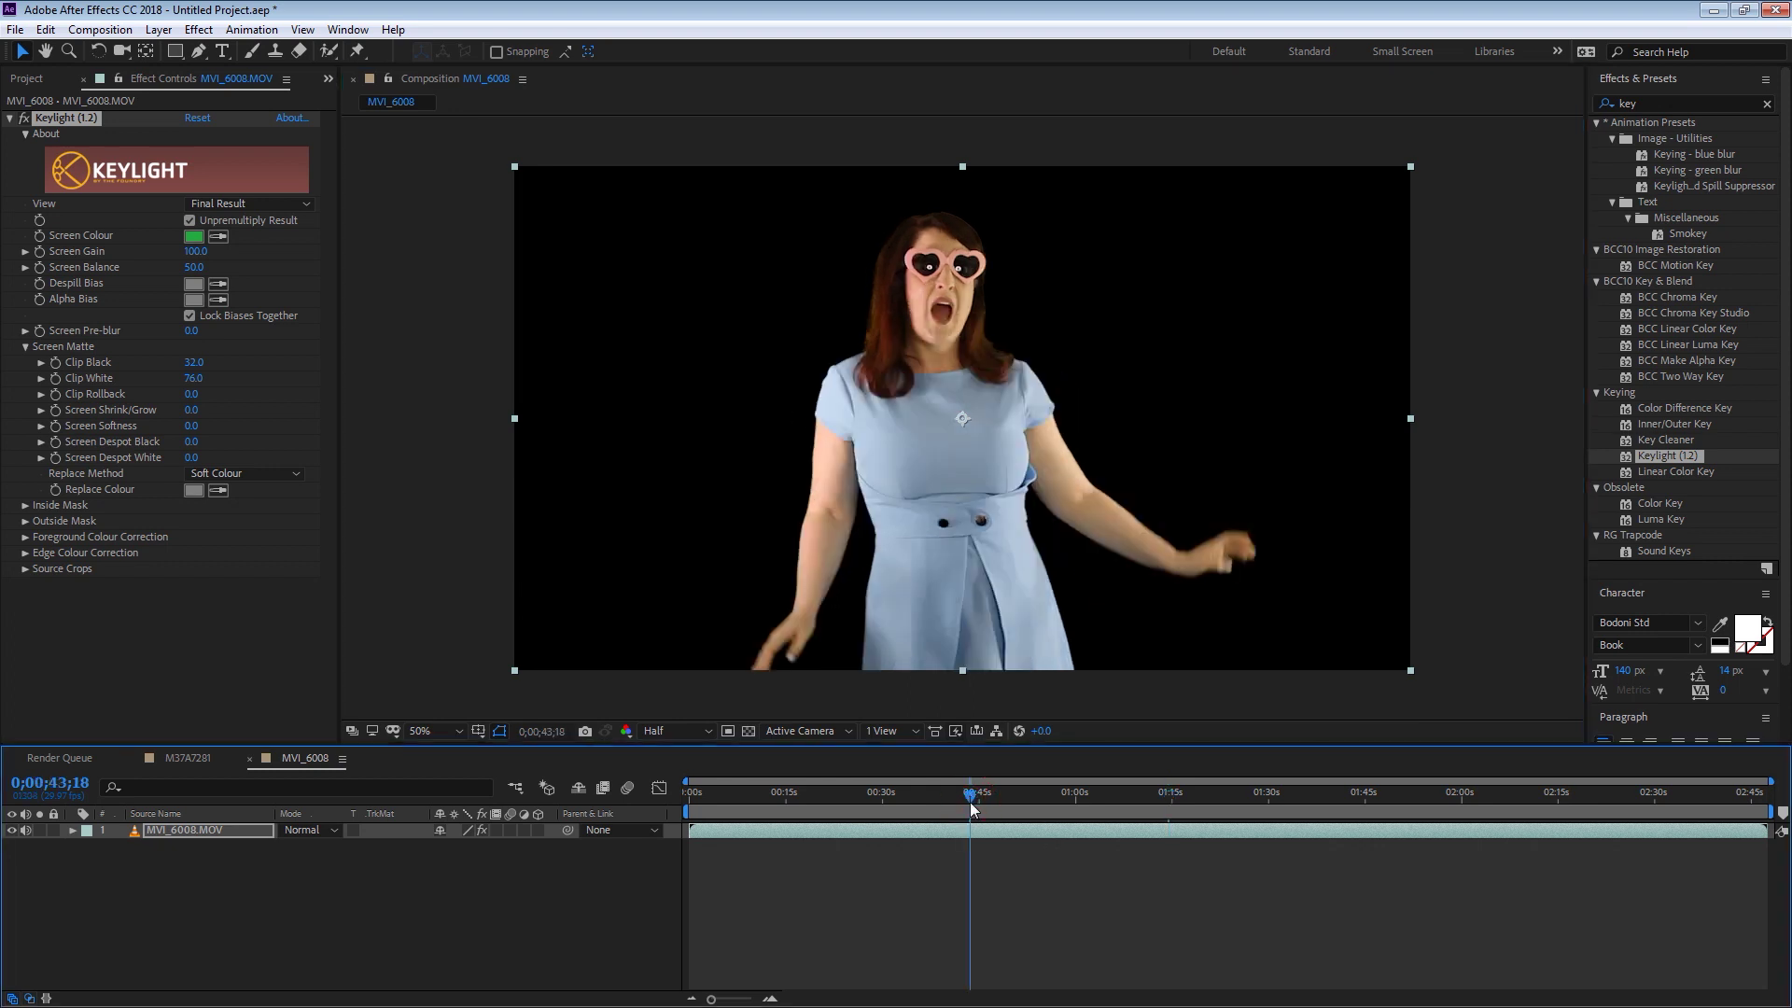
pyautogui.moveTo(970, 807); pyautogui.dragTo(1045, 843)
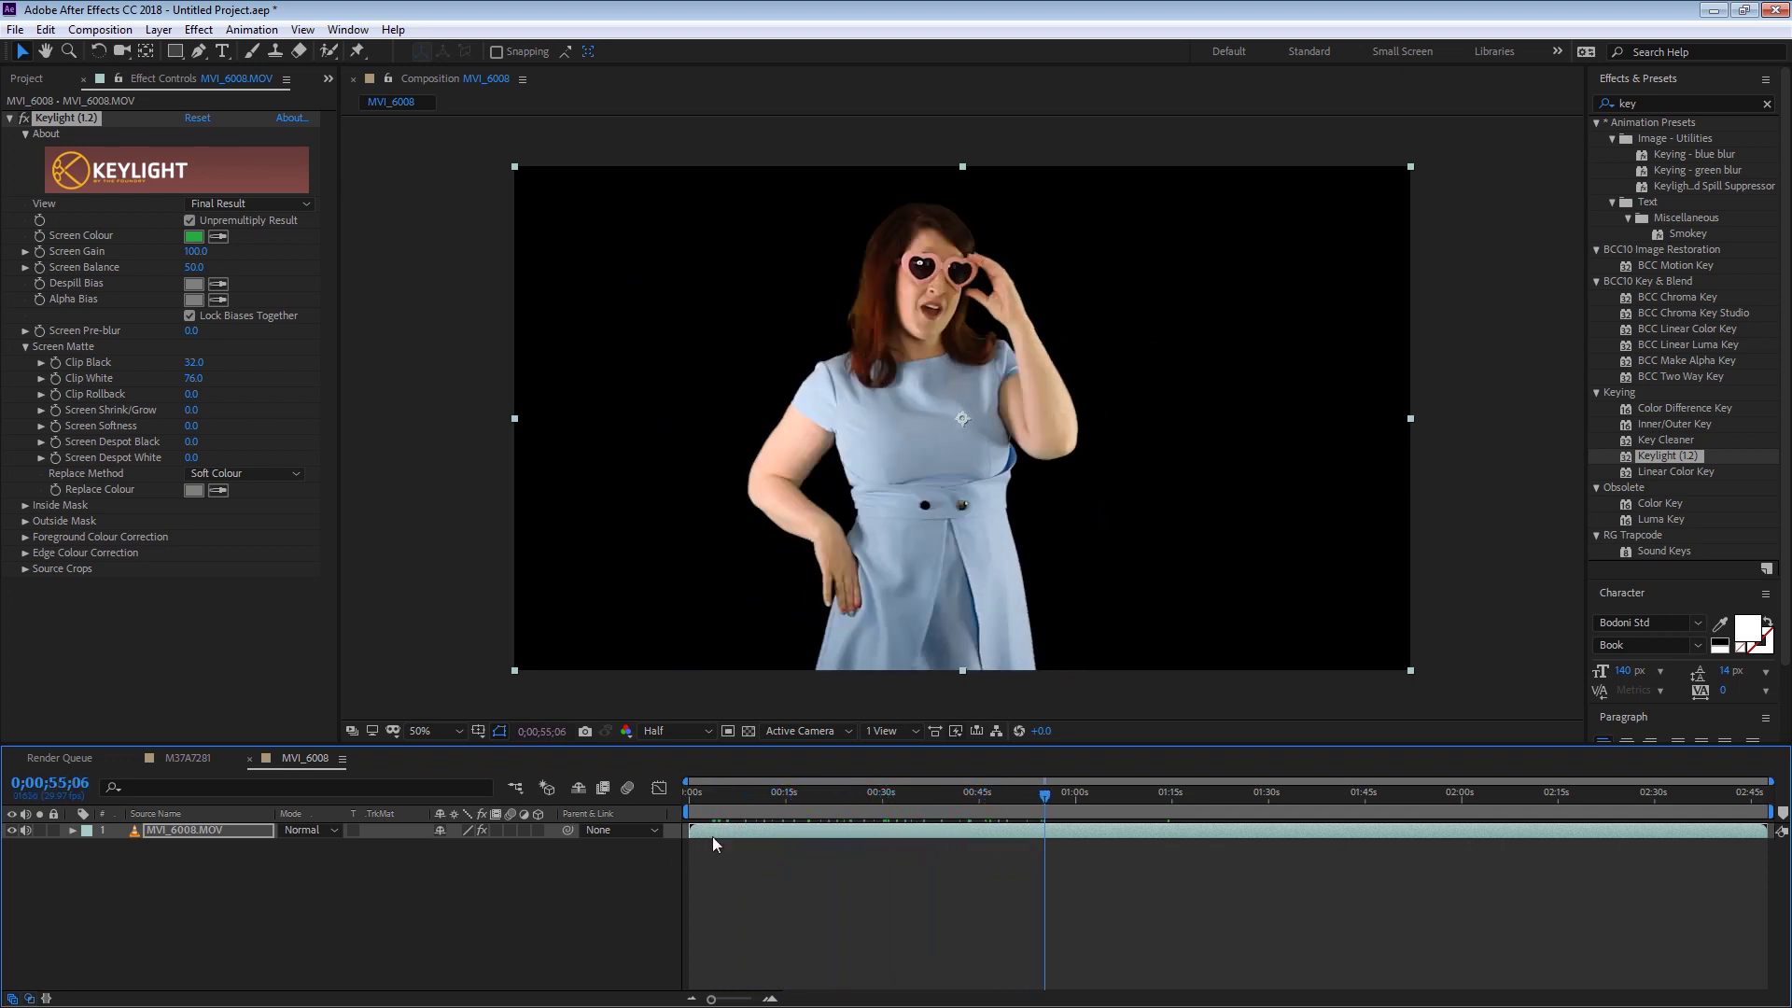
pyautogui.click(263, 827)
# Draw a closed eight-point mask around the edges of the frame on the footage layer
pyautogui.click(198, 51)
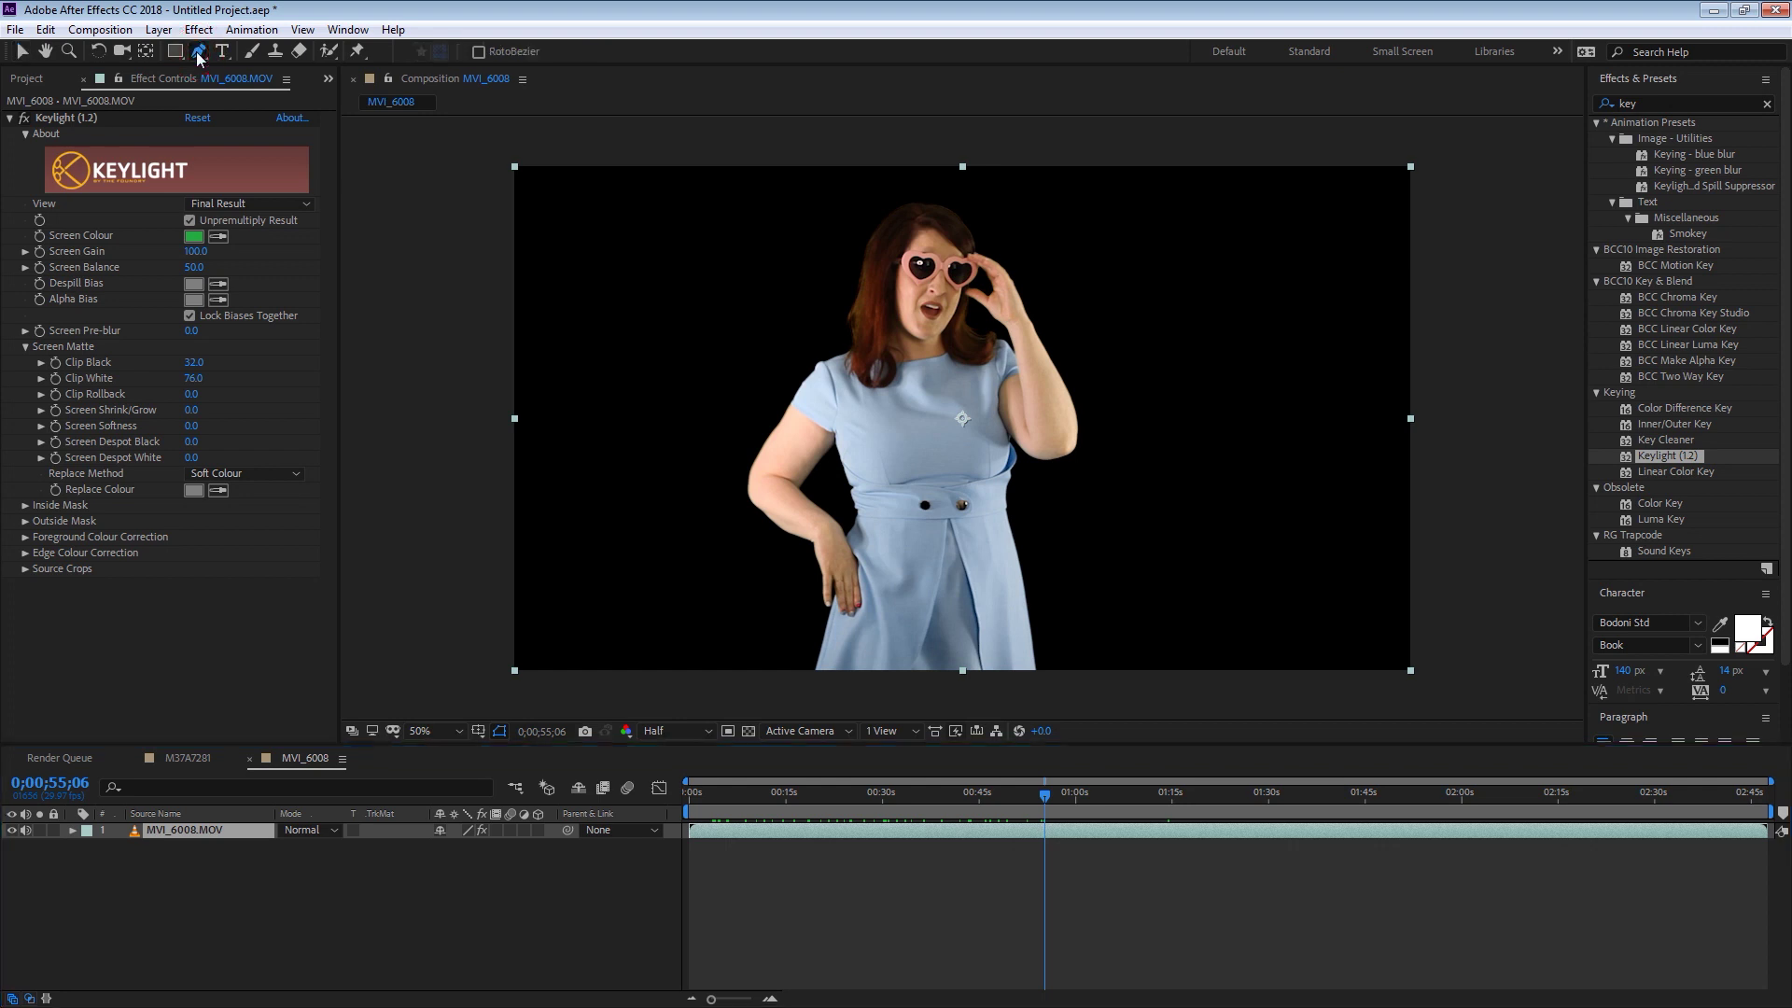
pyautogui.click(600, 678)
pyautogui.click(502, 550)
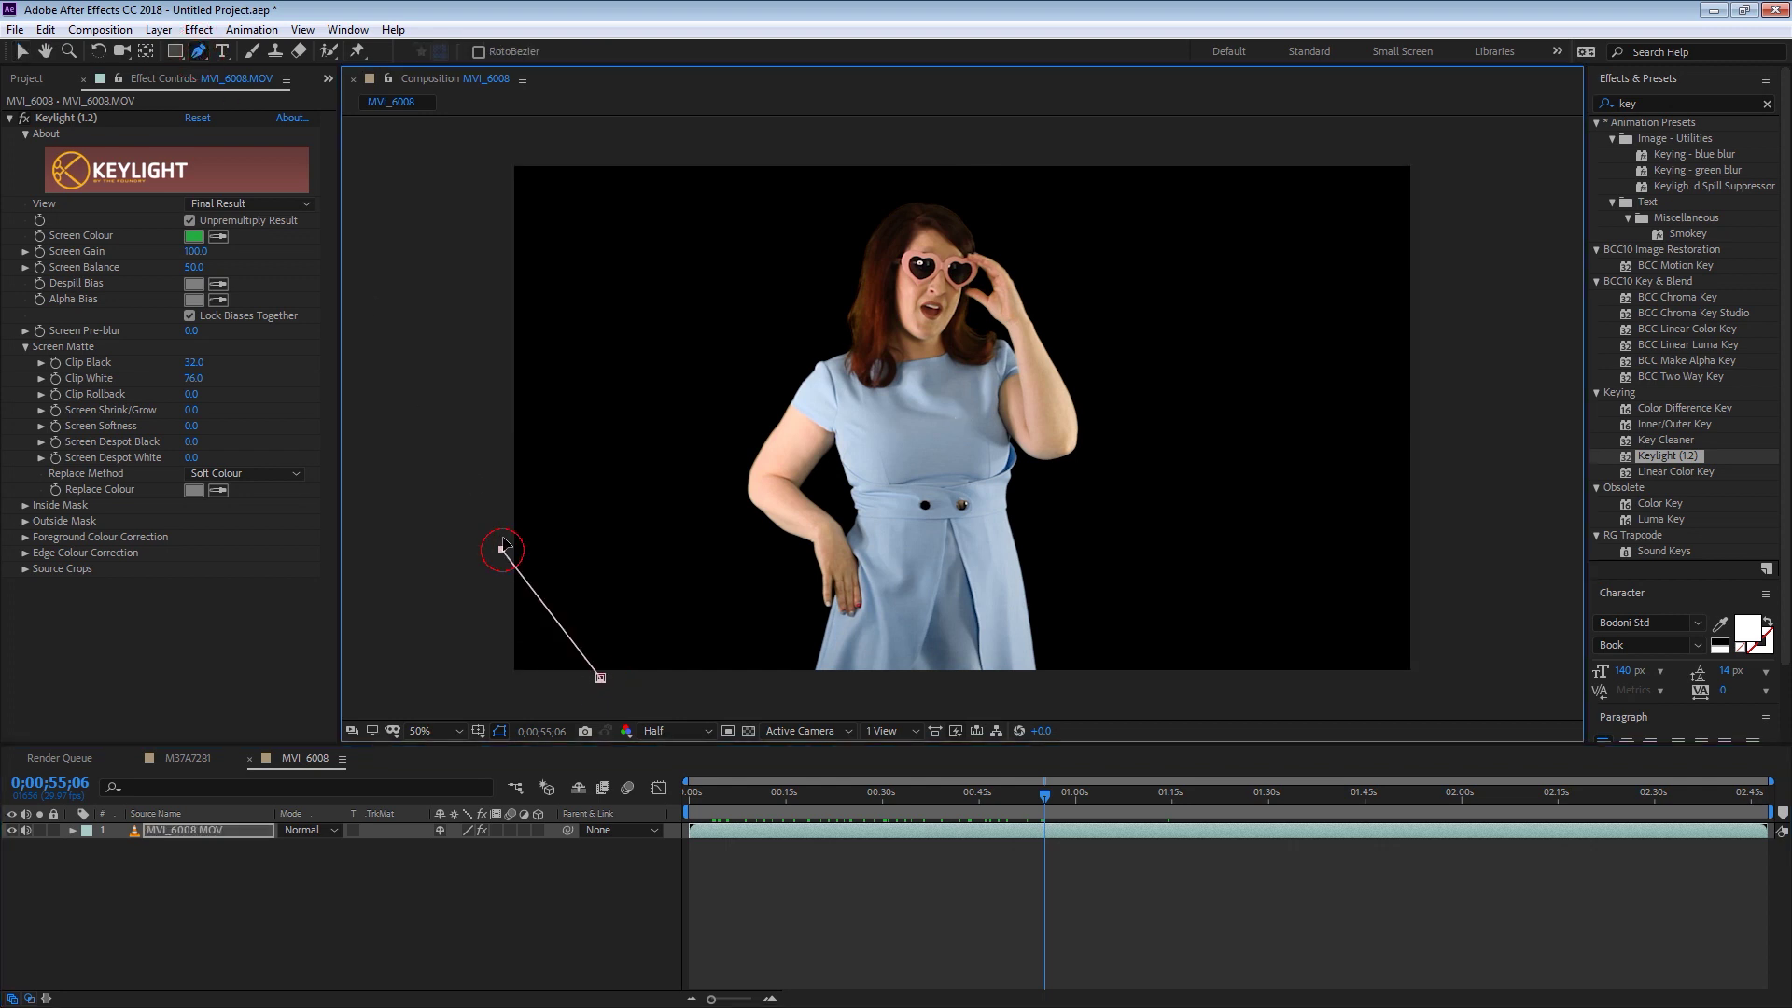
pyautogui.click(502, 238)
pyautogui.click(612, 151)
pyautogui.click(1317, 153)
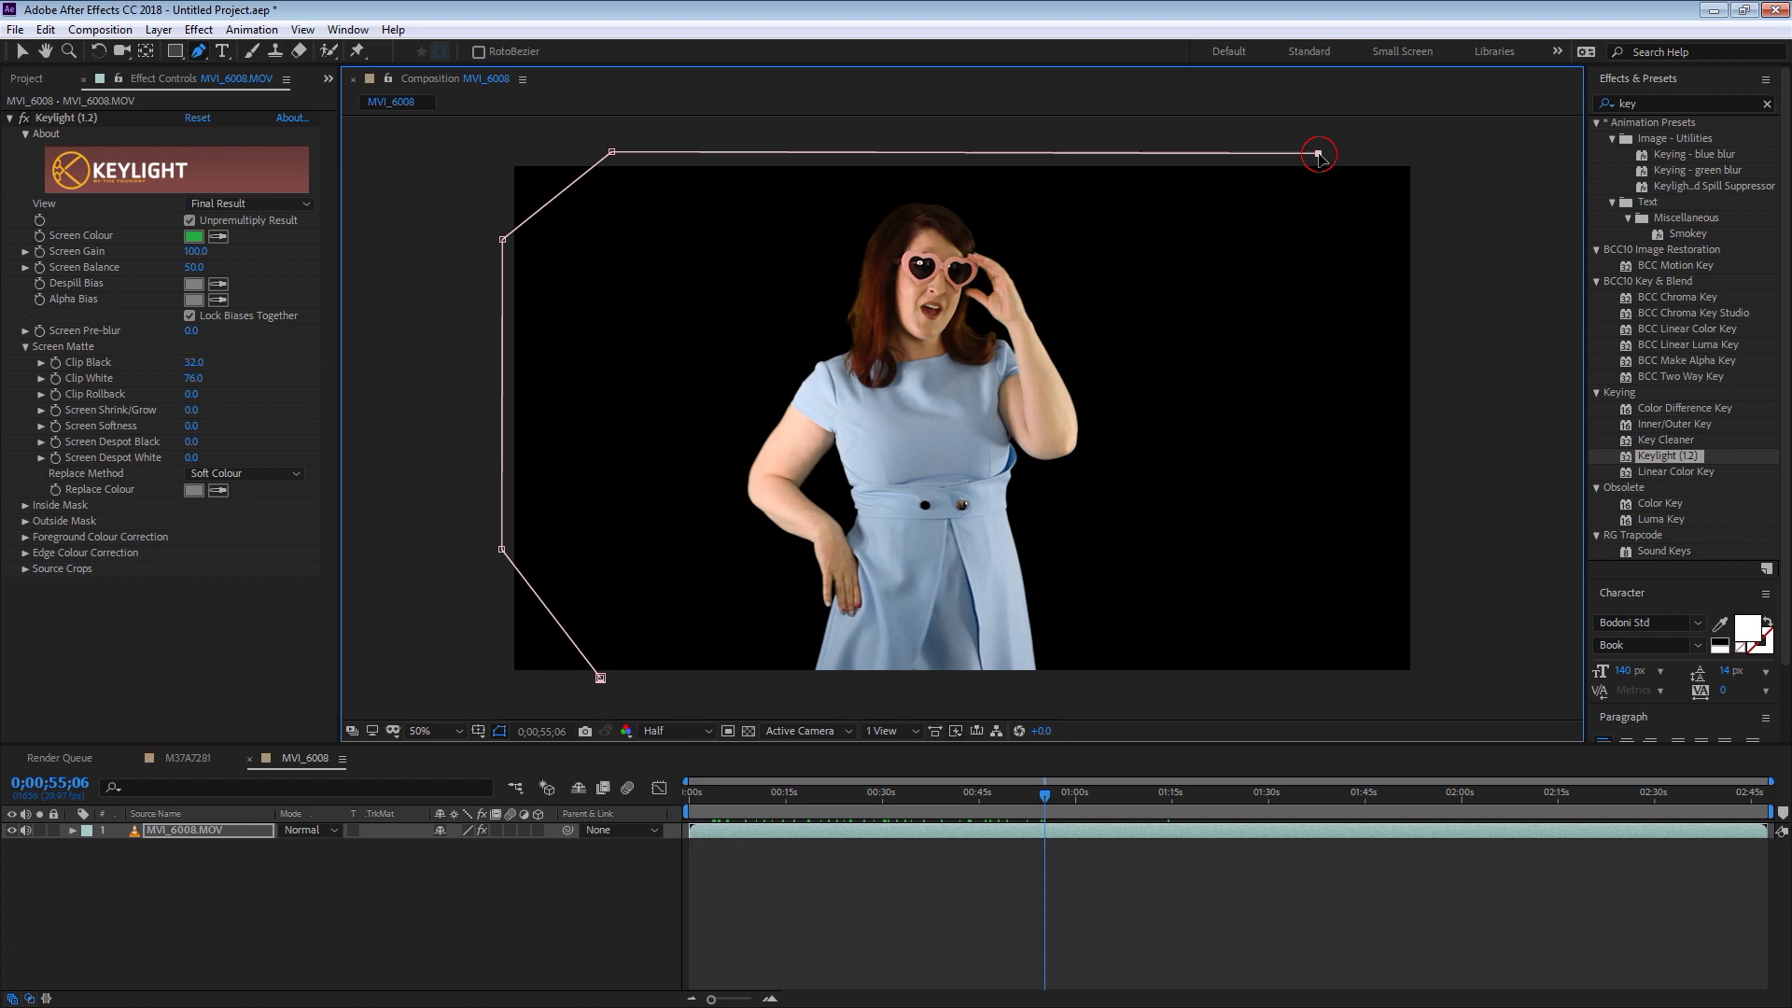
pyautogui.click(1433, 282)
pyautogui.click(1424, 586)
pyautogui.click(1271, 695)
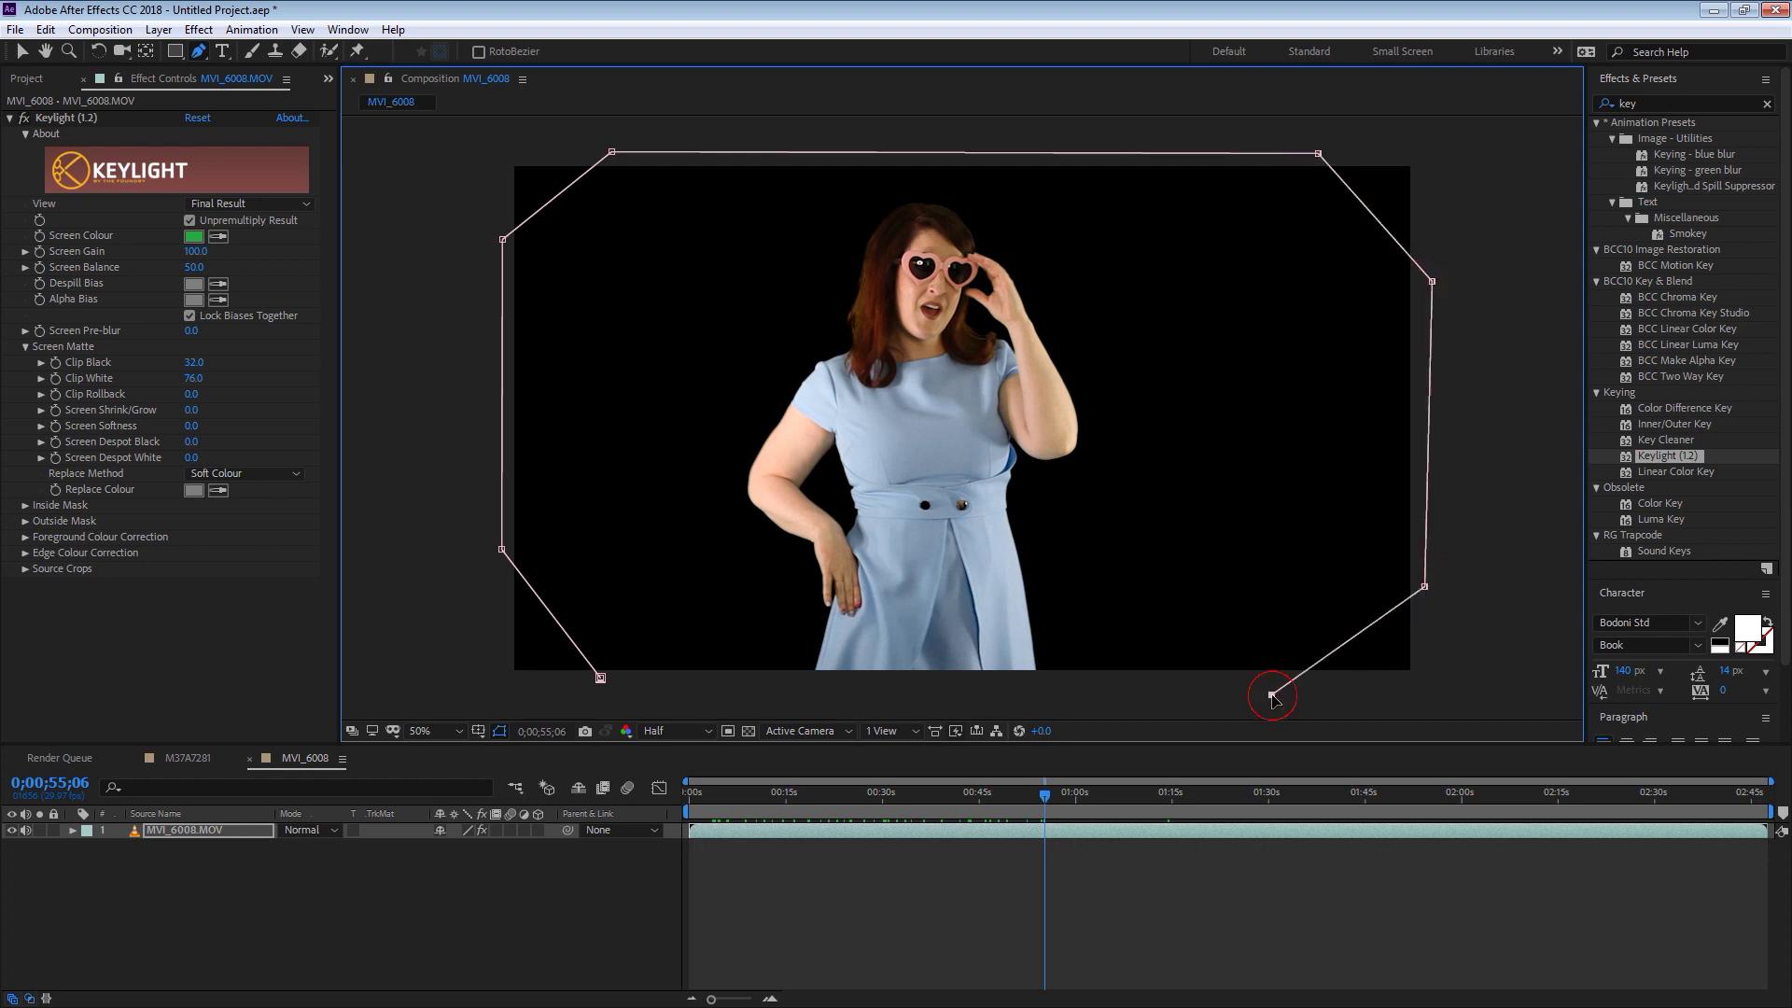
pyautogui.click(600, 678)
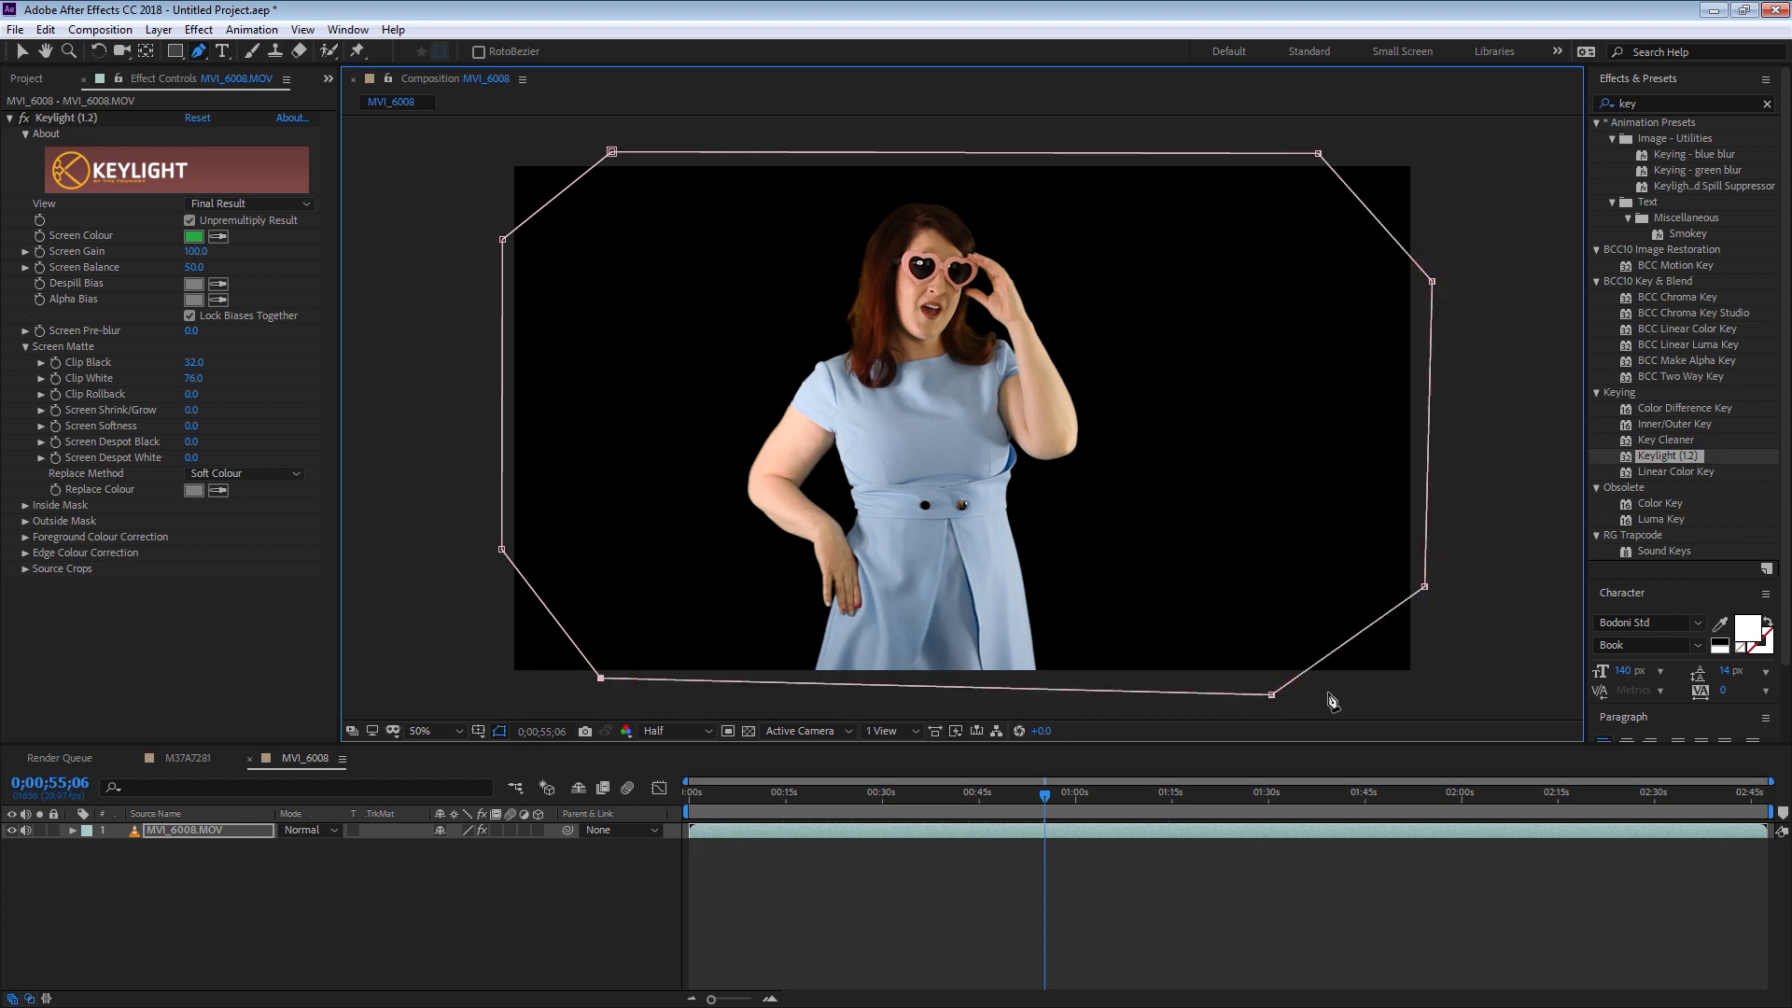
# Check the masked alpha matte, return to full colour, and enlarge the Timeline
pyautogui.click(20, 52)
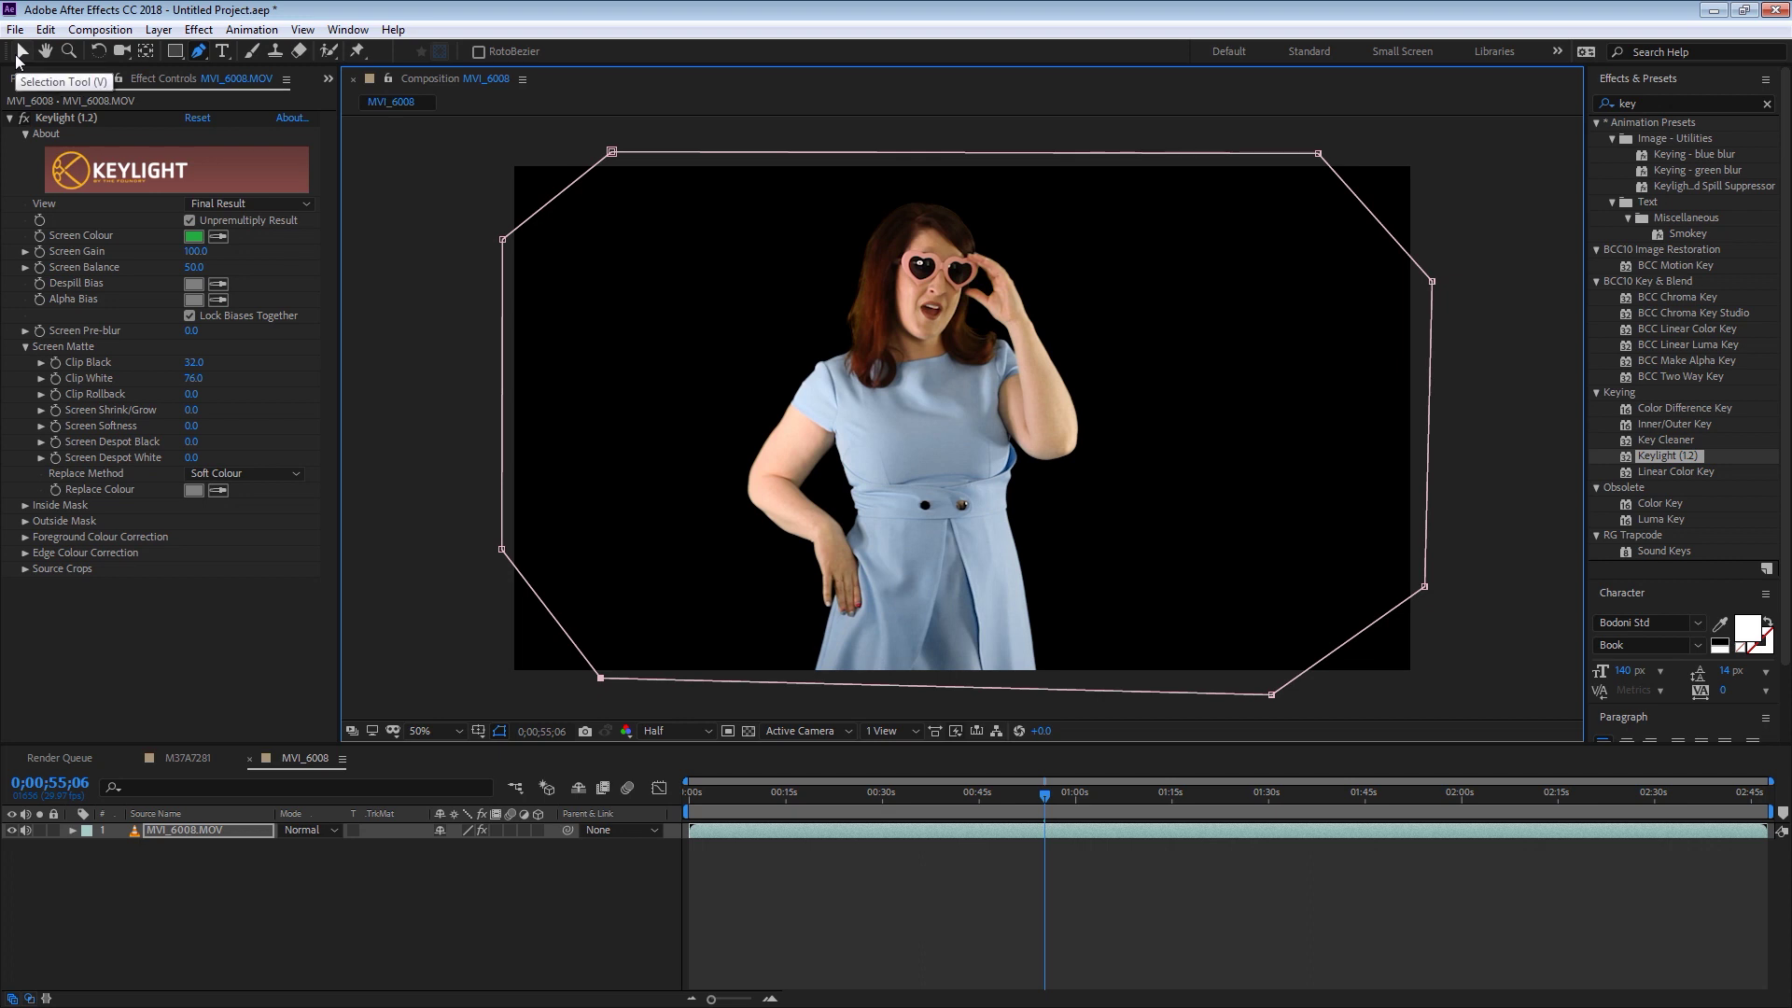
pyautogui.click(653, 761)
pyautogui.click(624, 732)
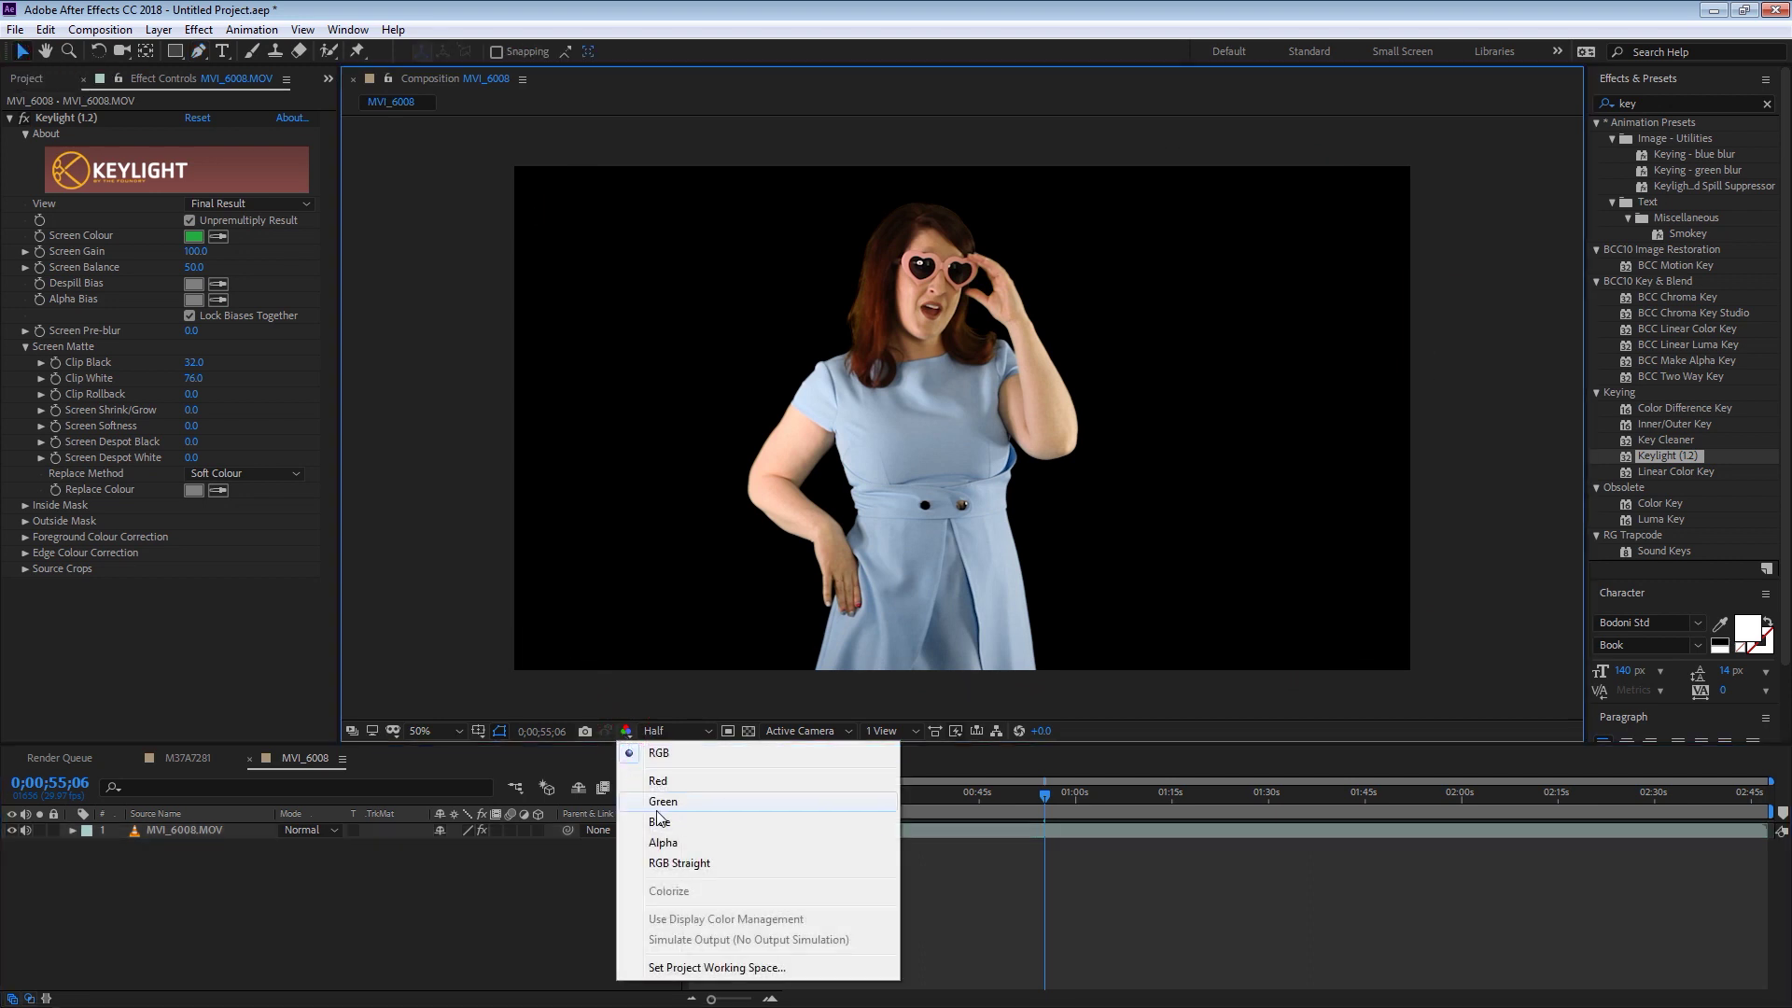
pyautogui.click(672, 848)
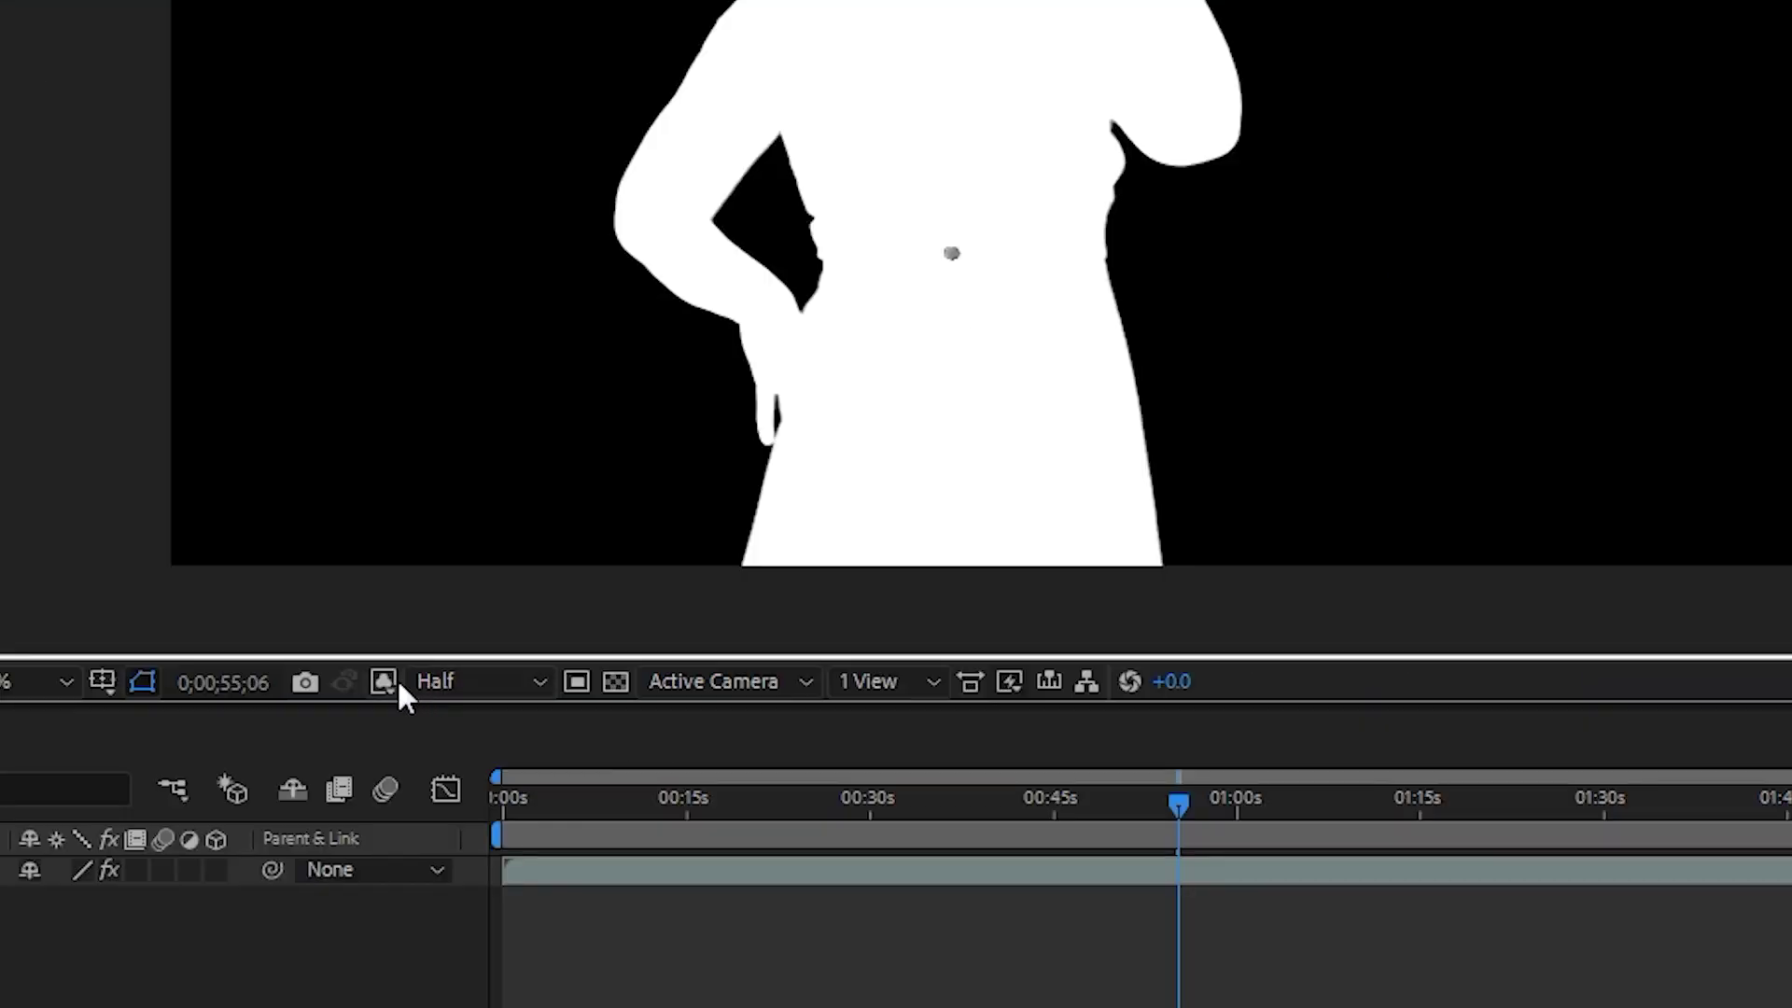
pyautogui.click(624, 733)
pyautogui.click(655, 752)
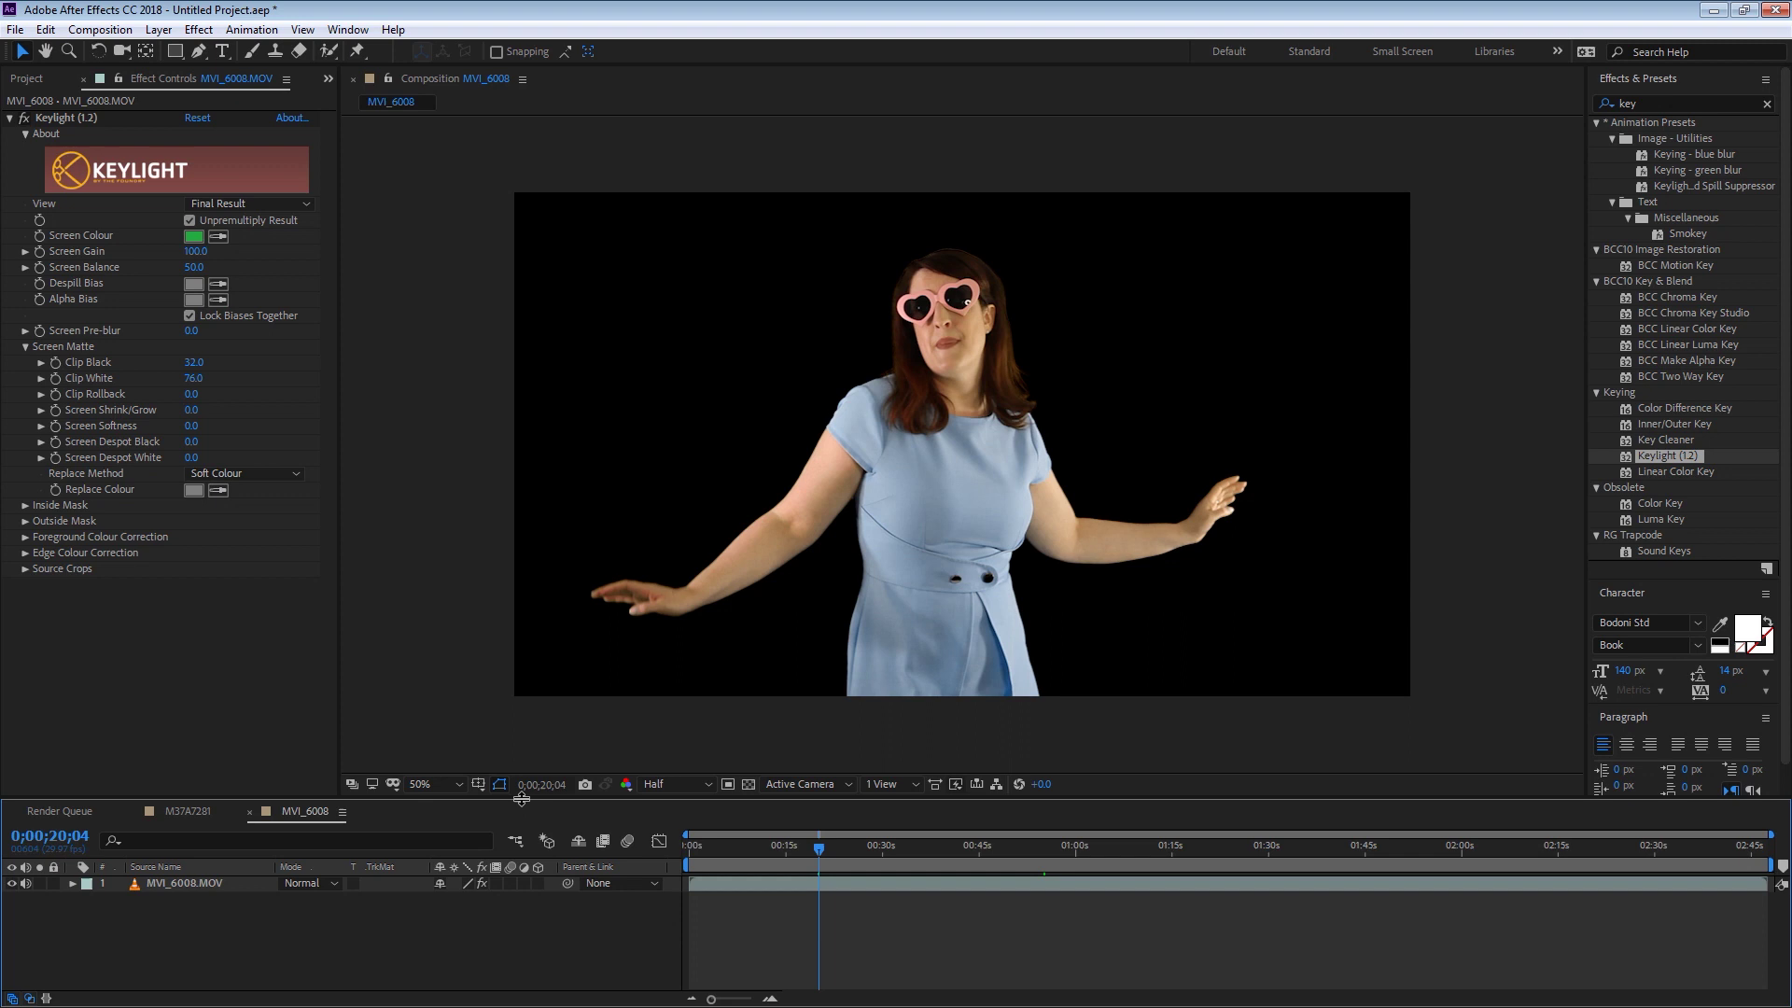
pyautogui.moveTo(522, 799); pyautogui.dragTo(546, 737)
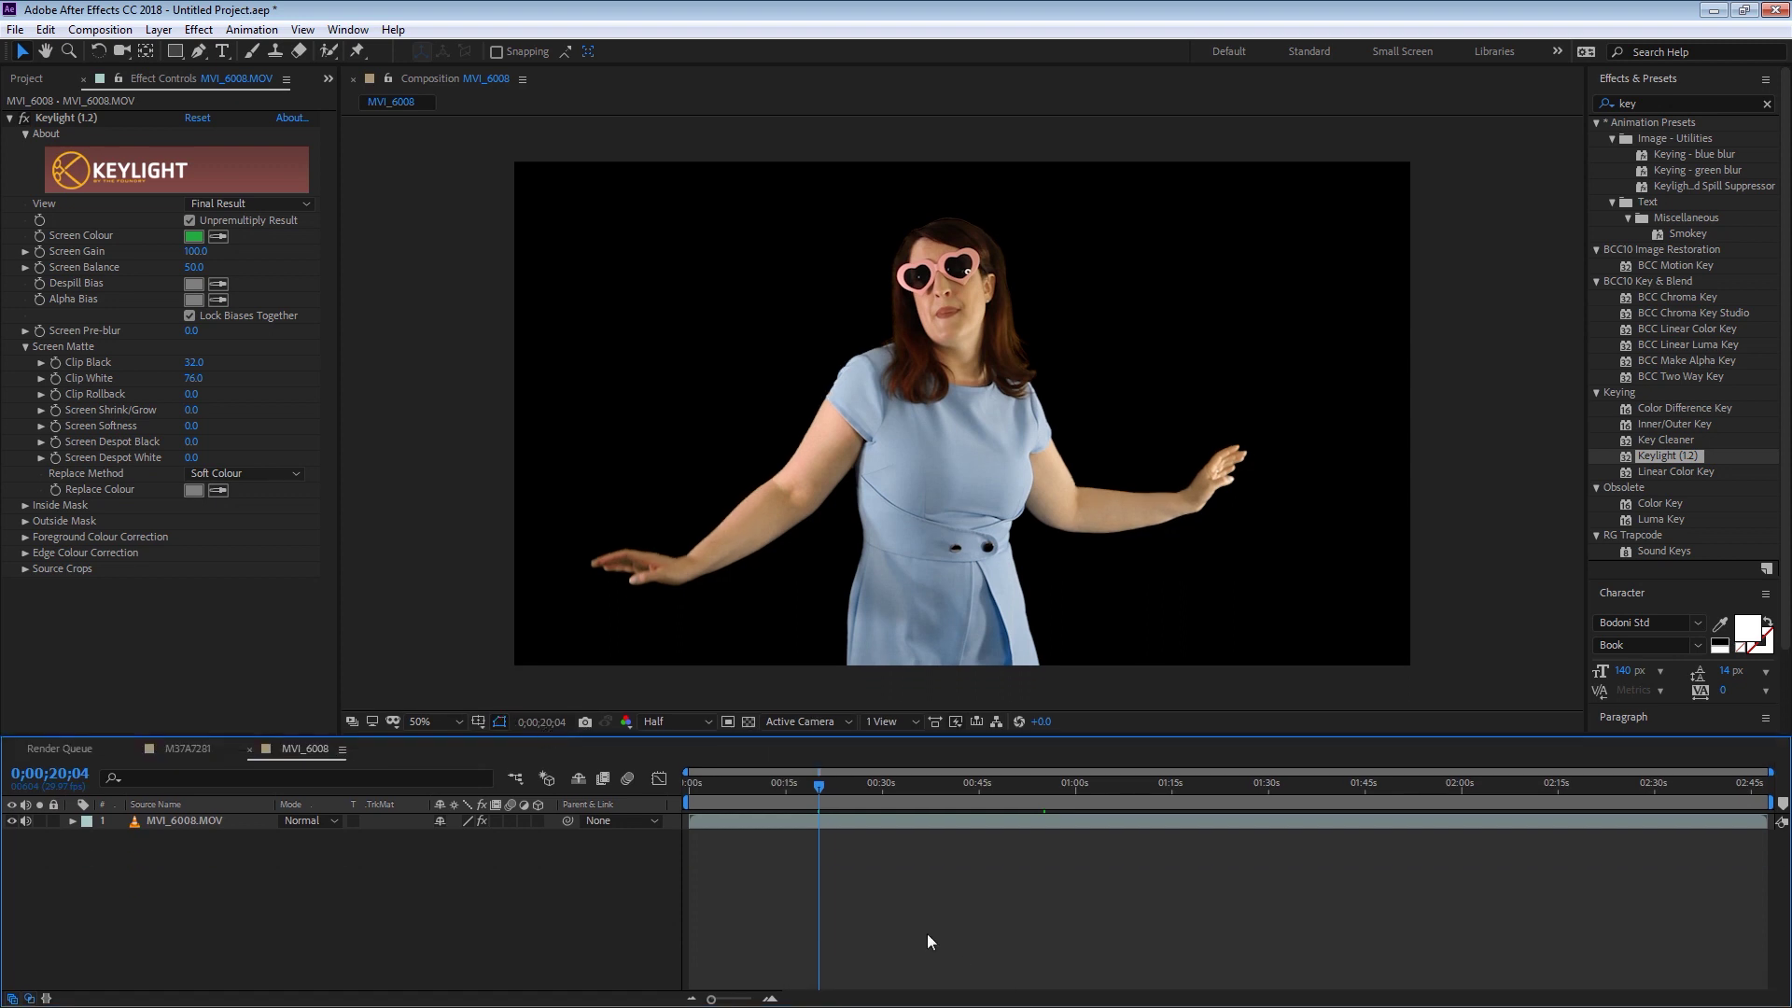
# Duplicate the keyed MVI_6008.MOV layer
pyautogui.click(890, 825)
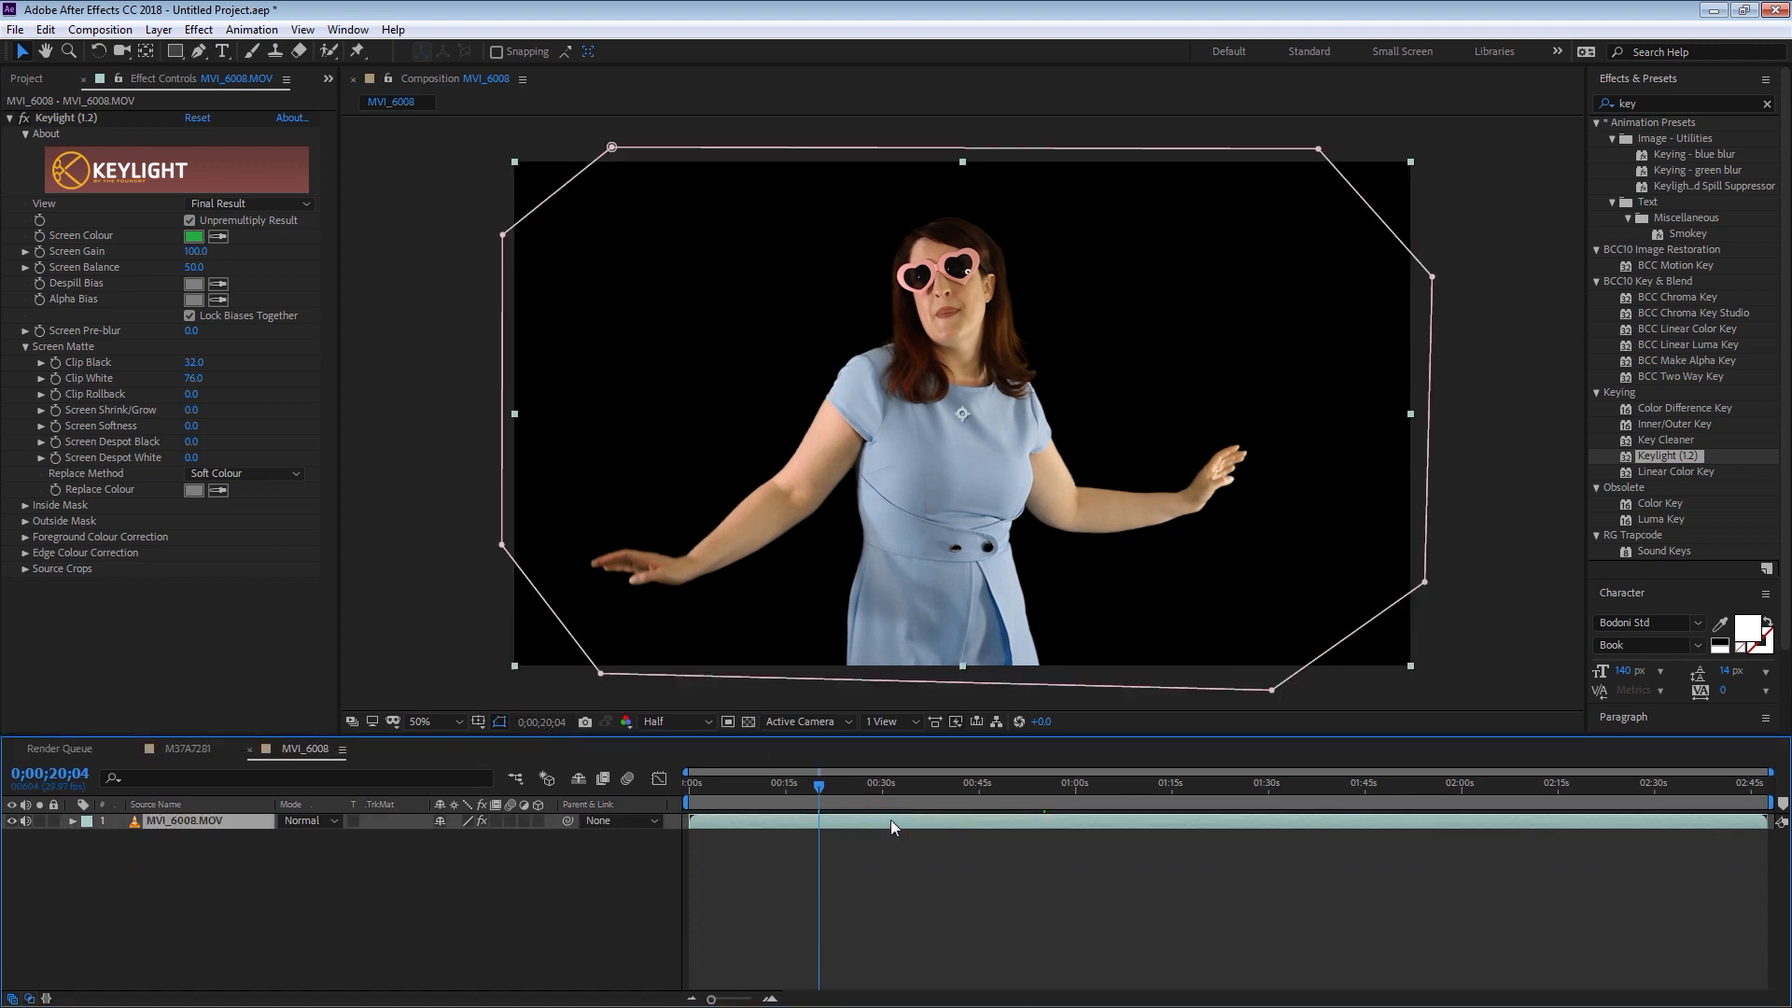
pyautogui.hotkey('ctrl', 'd')
pyautogui.click(179, 836)
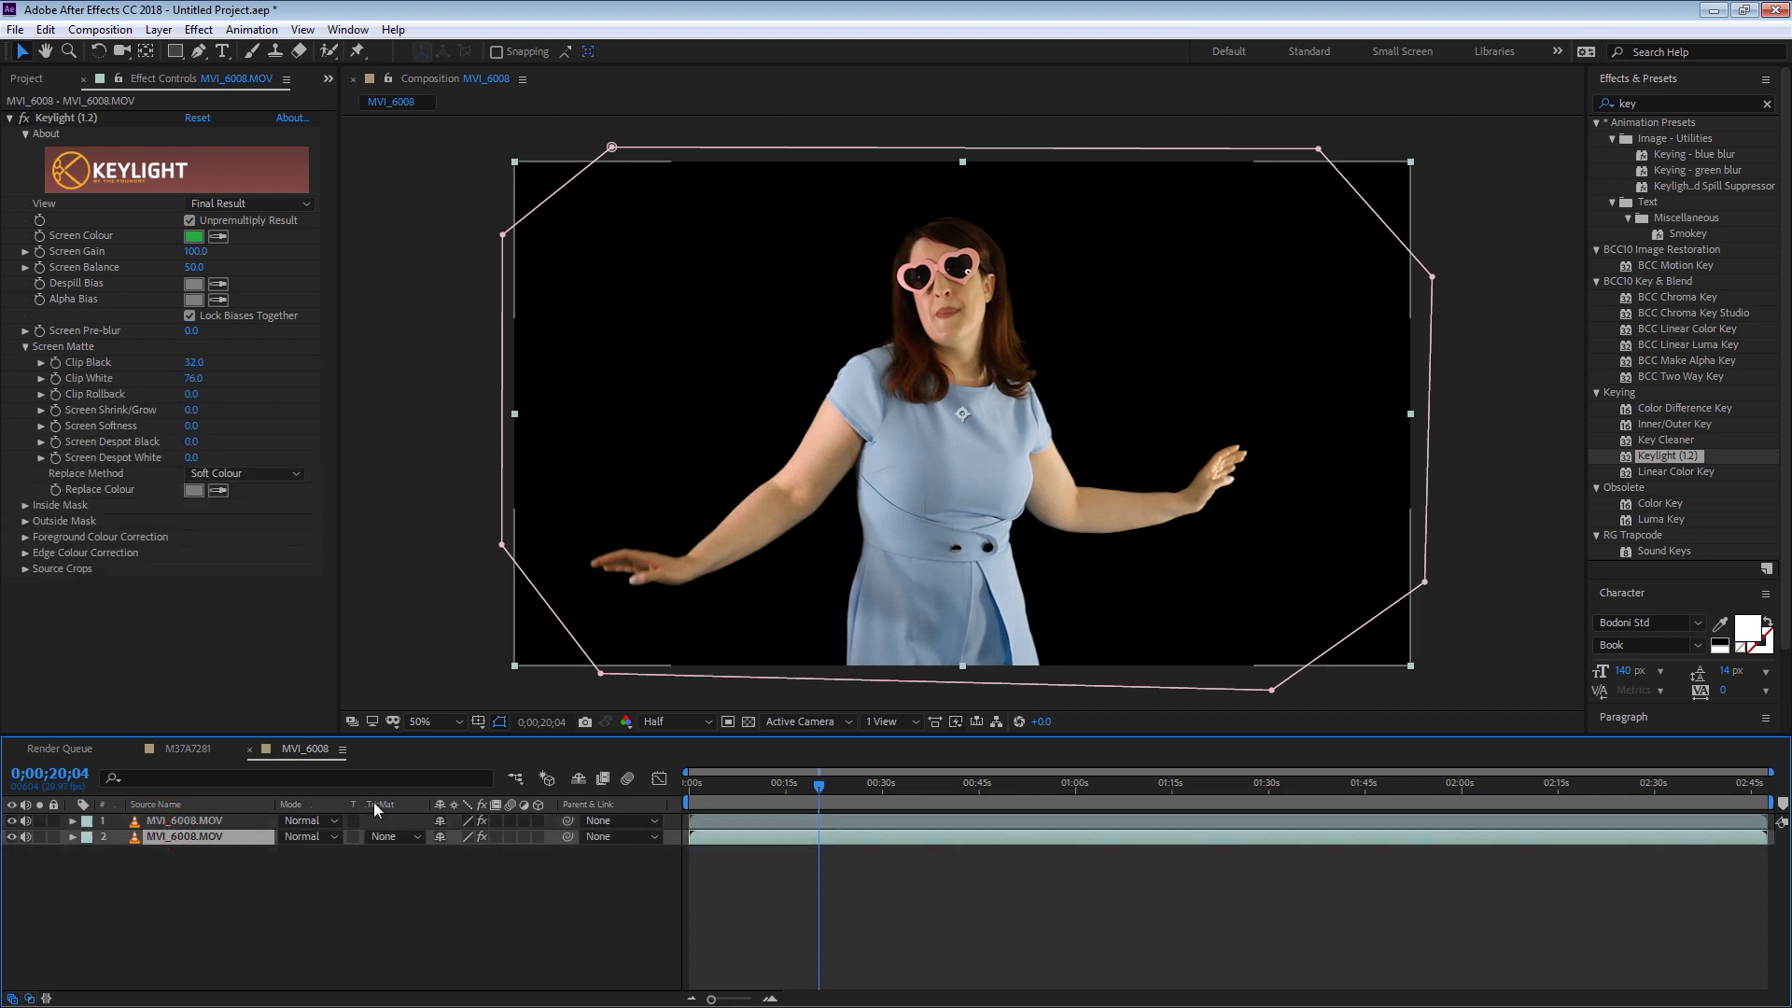
pyautogui.click(478, 900)
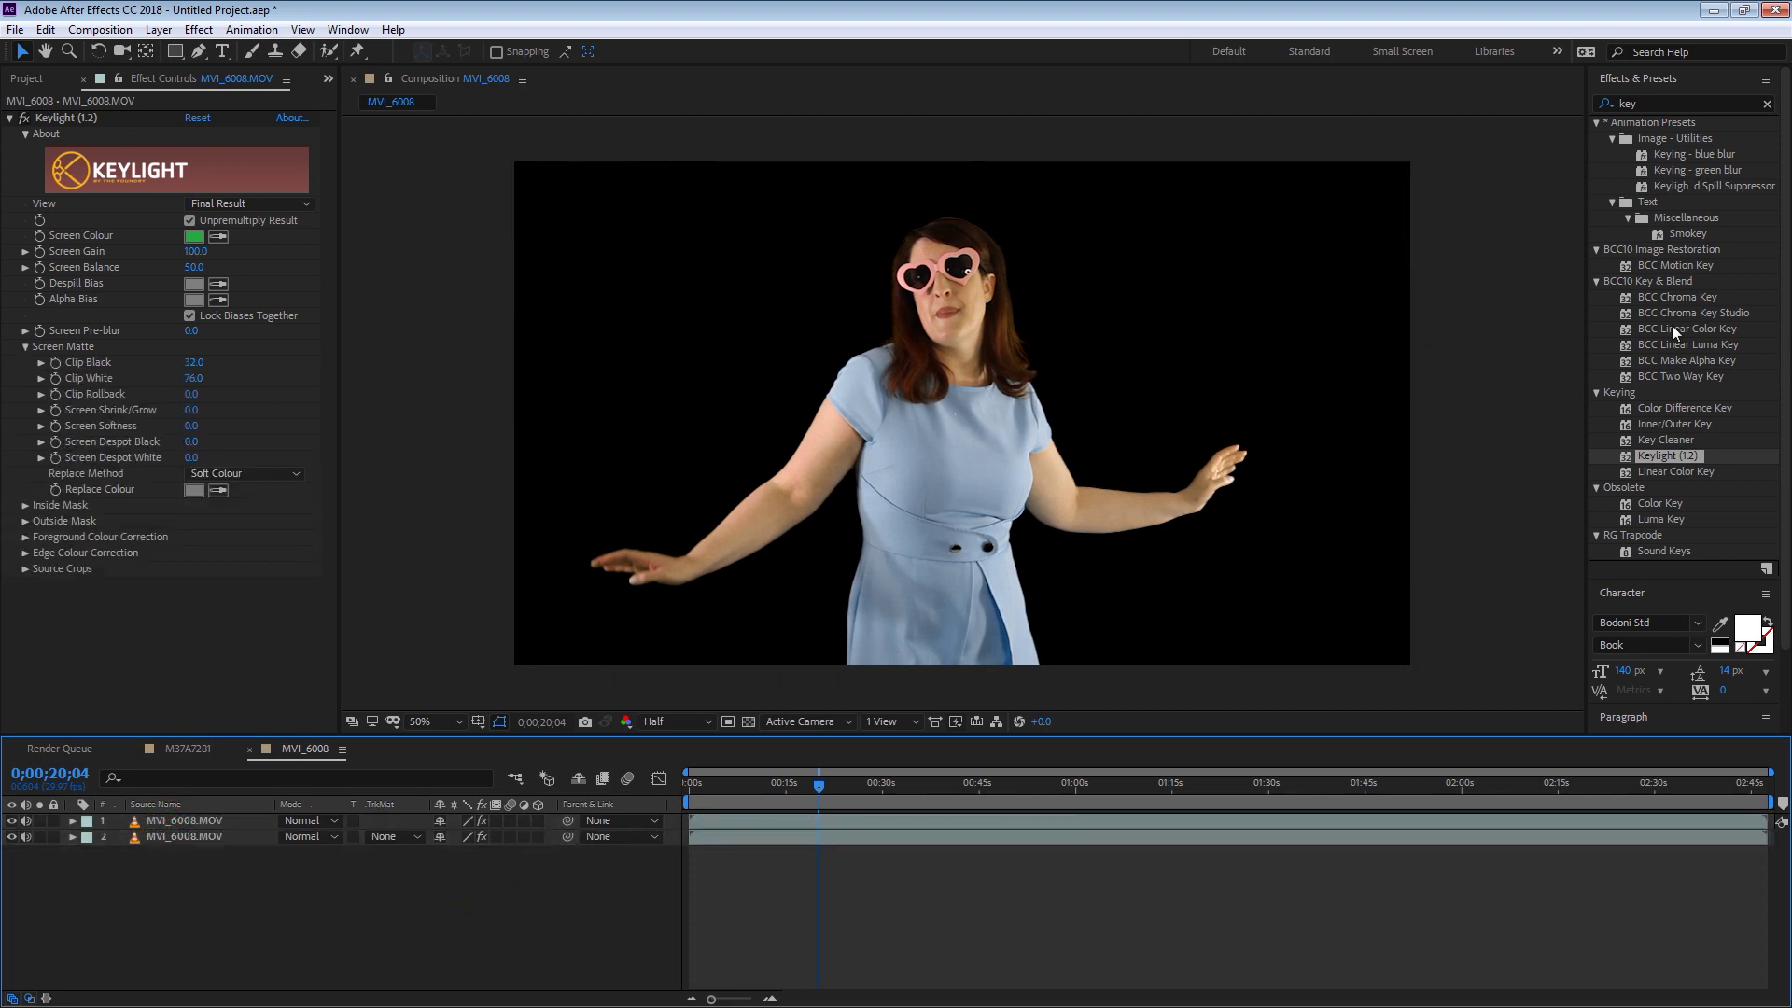
# Apply the Tint effect to the lower duplicate layer
pyautogui.click(1683, 99)
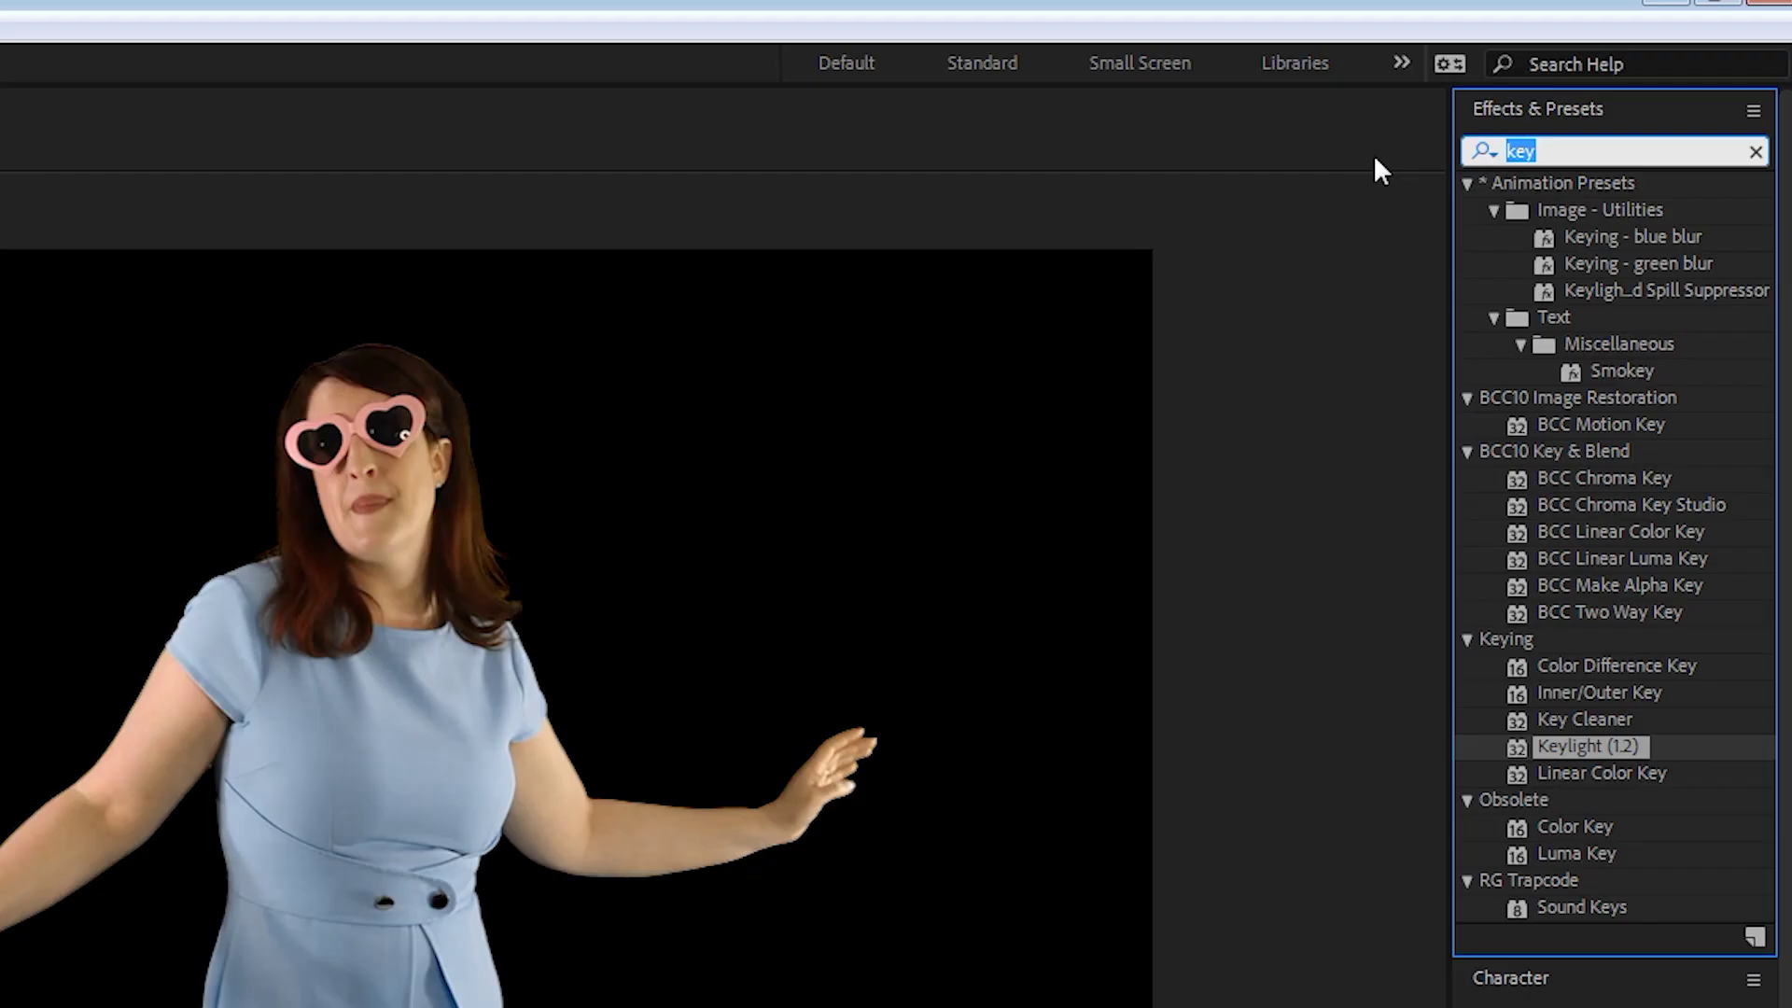
pyautogui.write('tint')
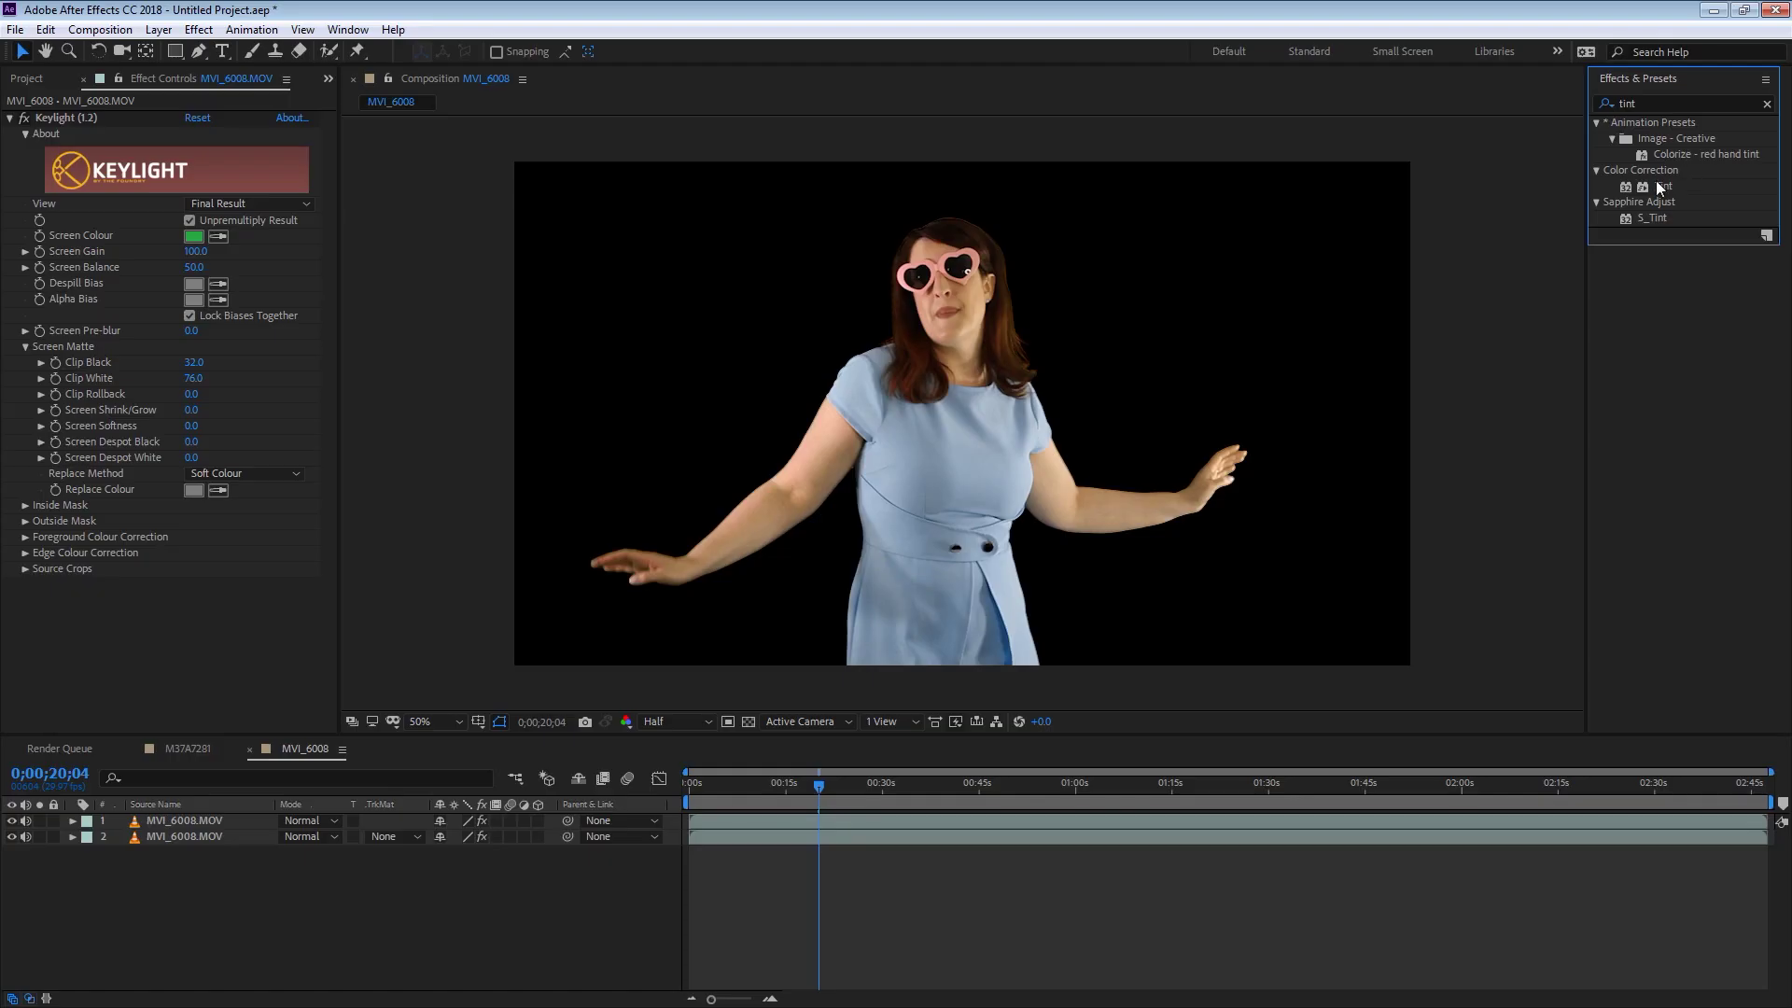
pyautogui.moveTo(1580, 290); pyautogui.dragTo(0, 1007)
pyautogui.moveTo(194, 870); pyautogui.dragTo(194, 844)
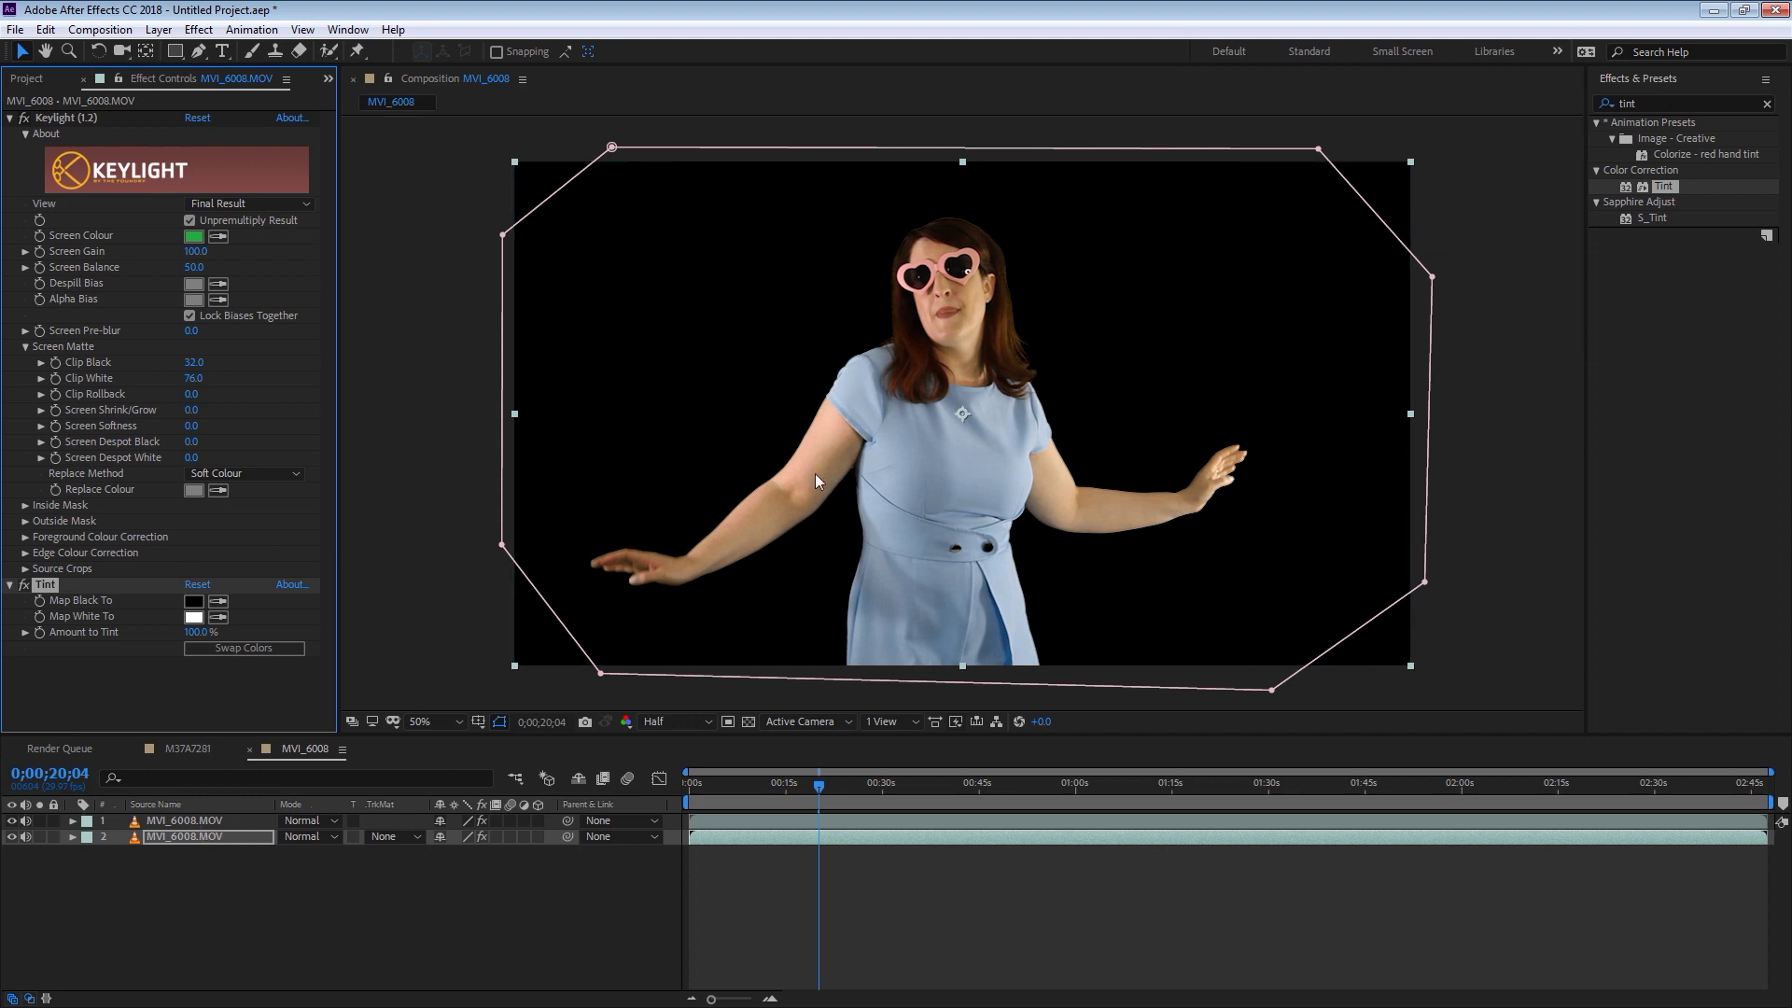
pyautogui.click(759, 841)
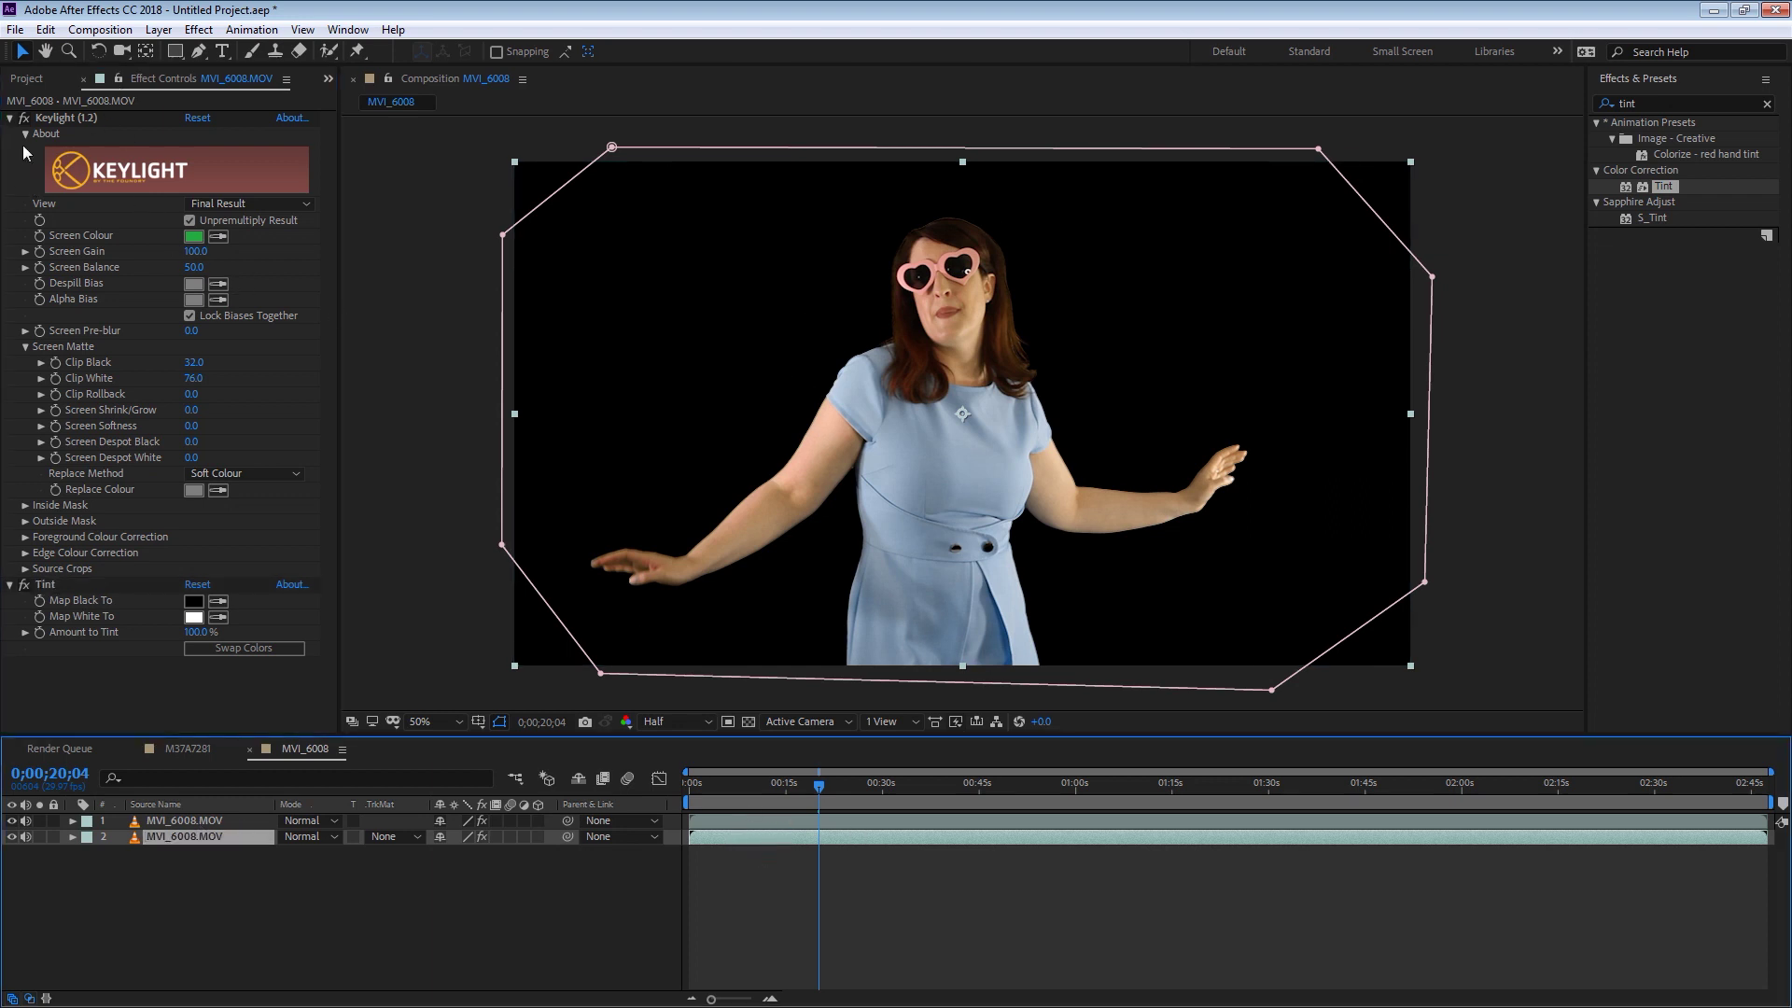
pyautogui.click(9, 118)
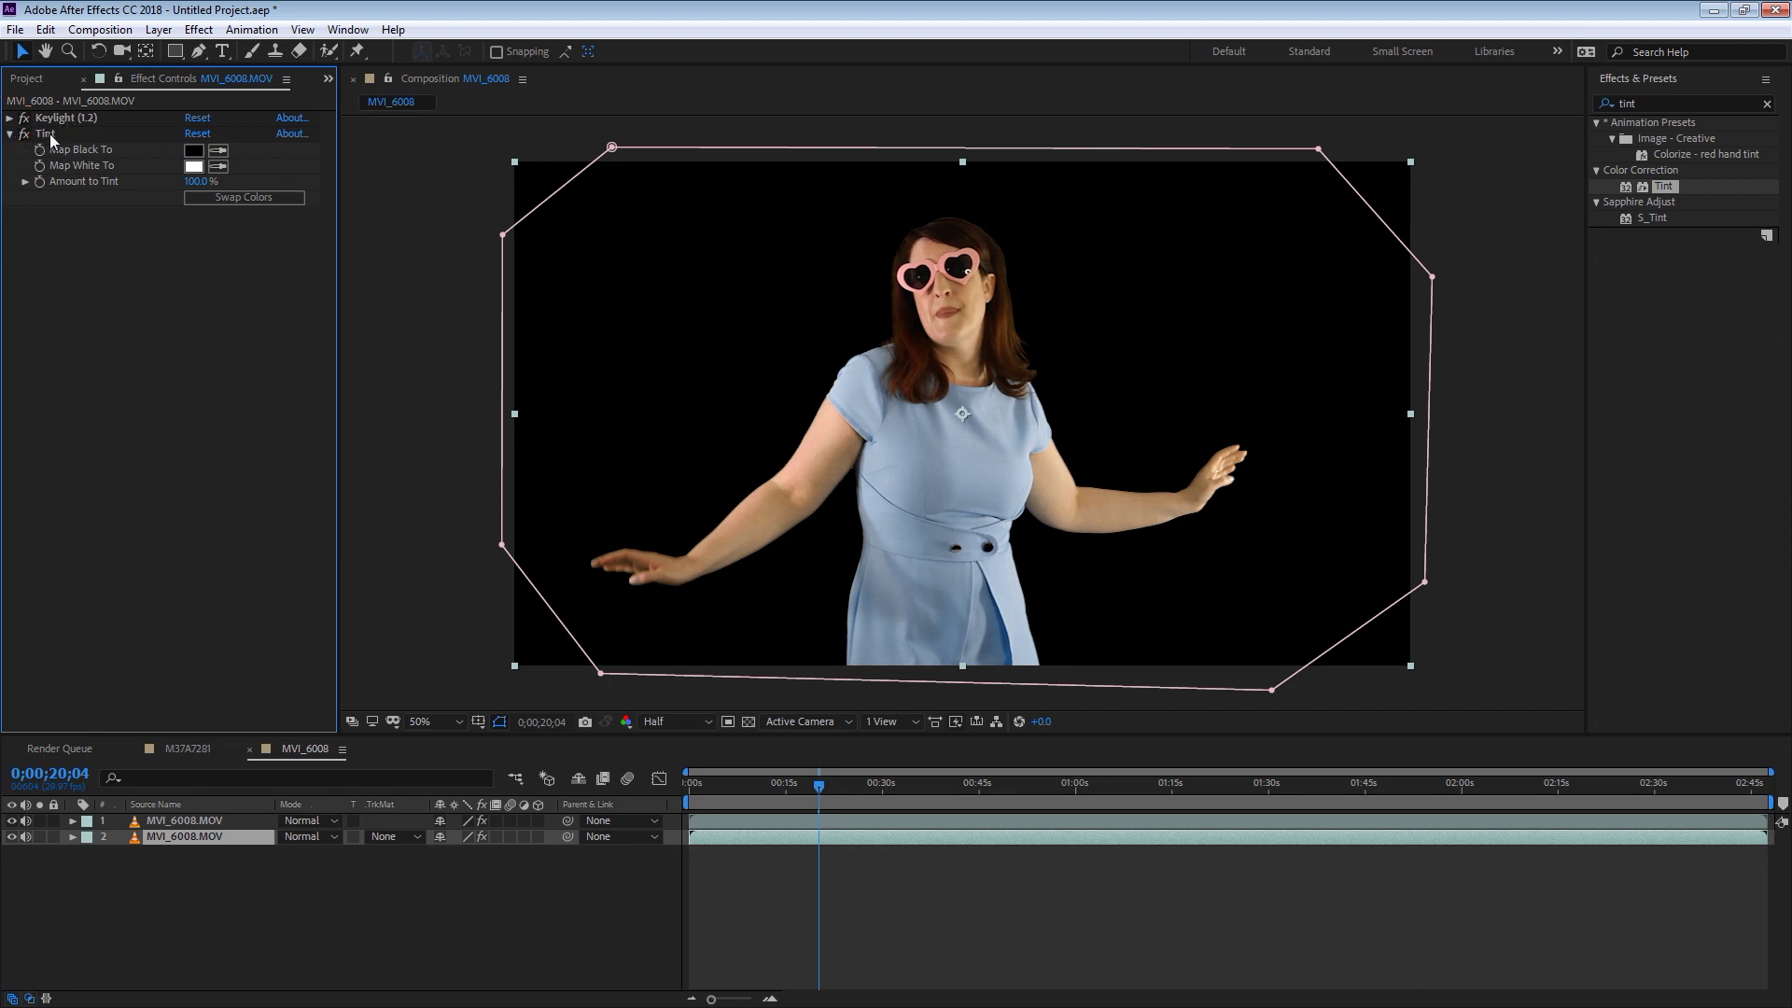
# Set Tint's Map Black To and Map White To both to orange FF6600
pyautogui.click(197, 153)
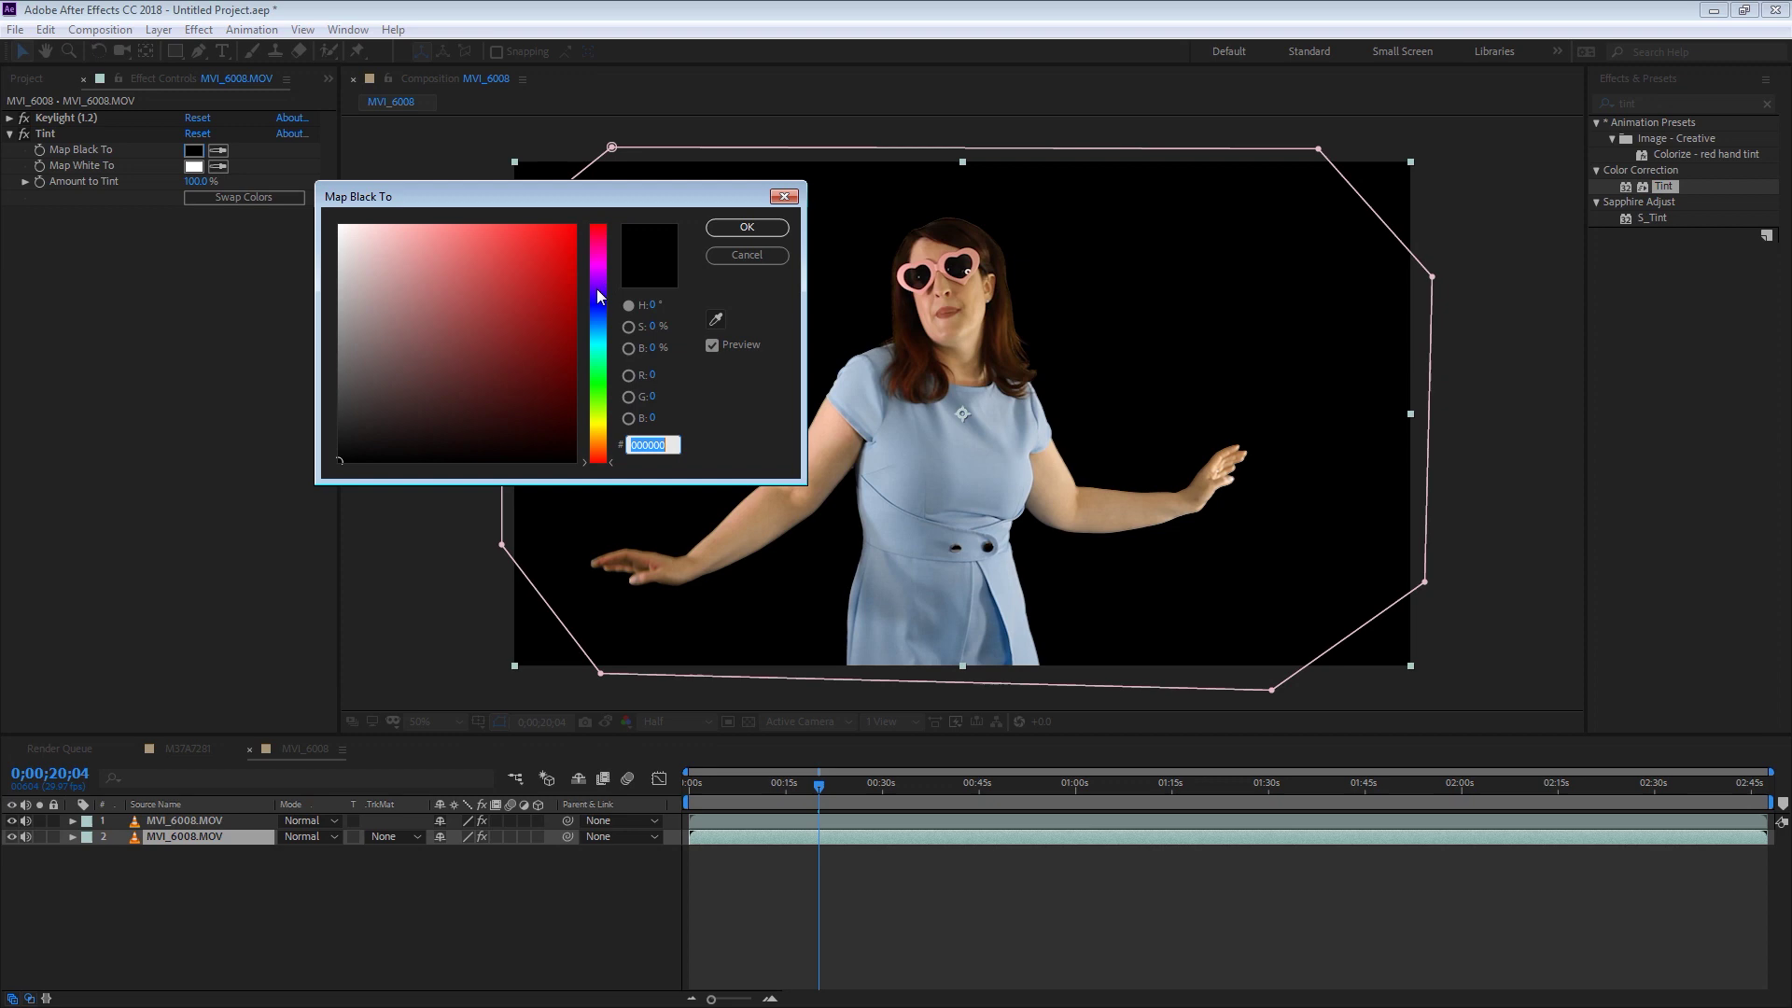
pyautogui.click(601, 432)
pyautogui.moveTo(552, 320); pyautogui.dragTo(551, 349)
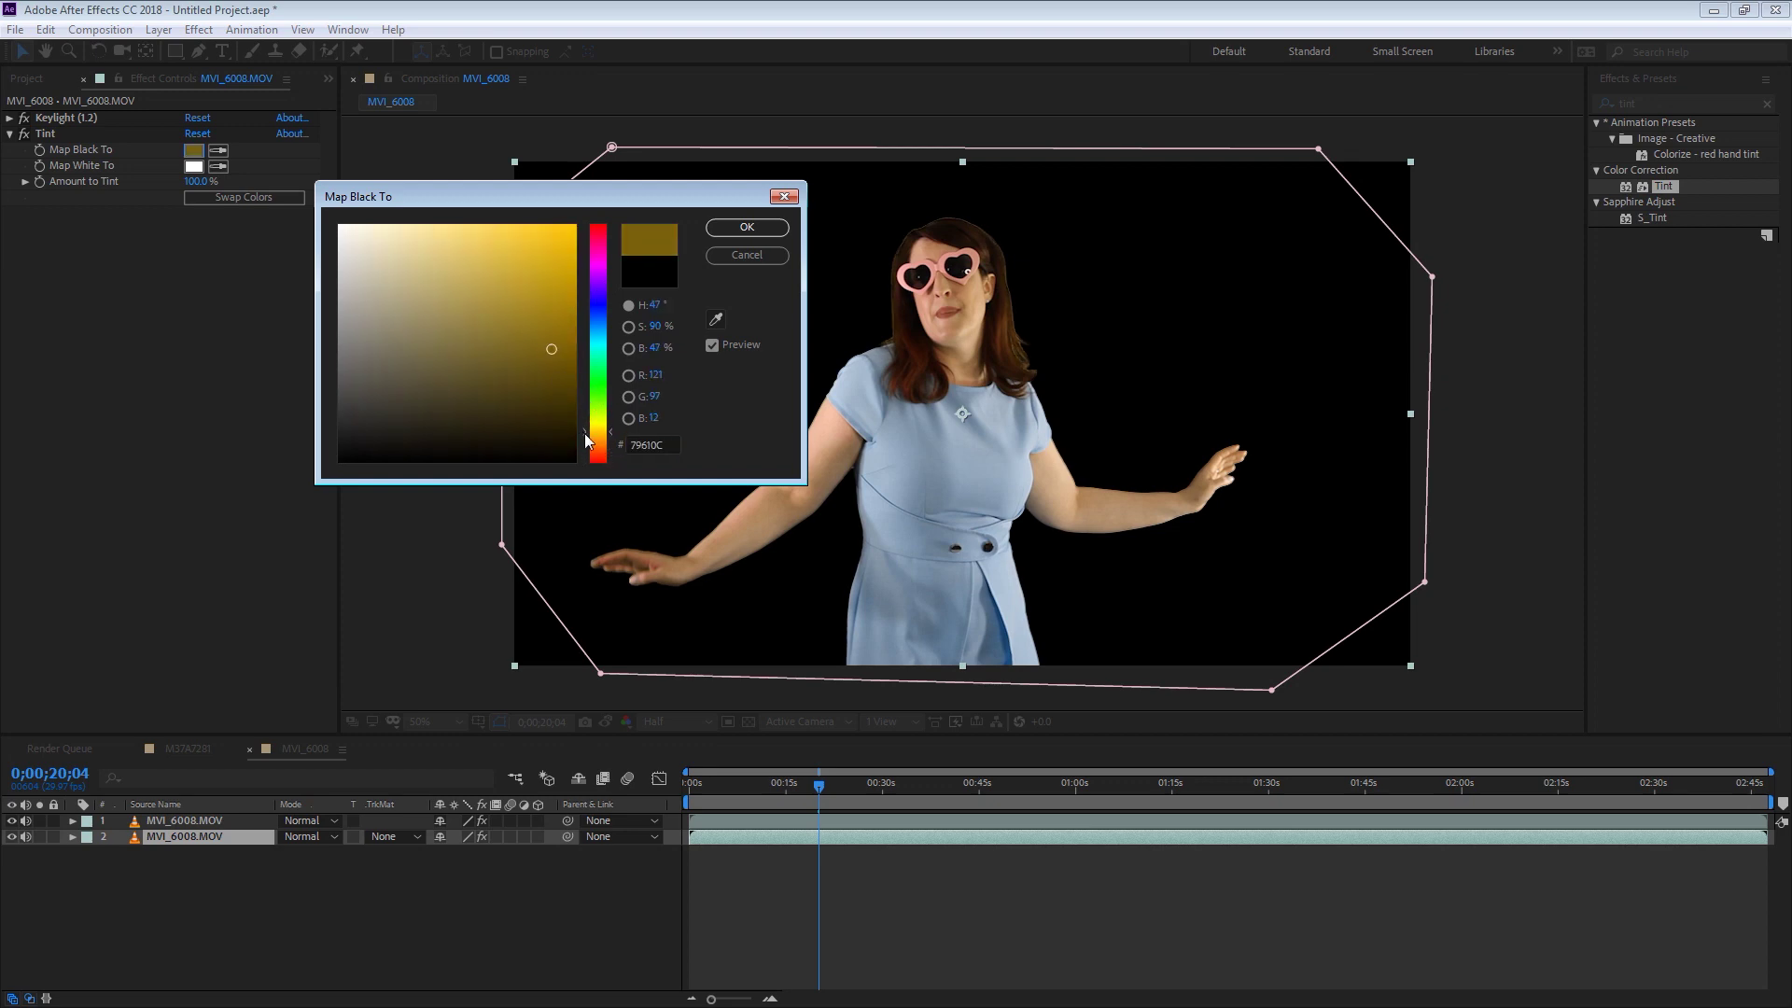
pyautogui.click(596, 446)
pyautogui.moveTo(597, 445); pyautogui.dragTo(595, 447)
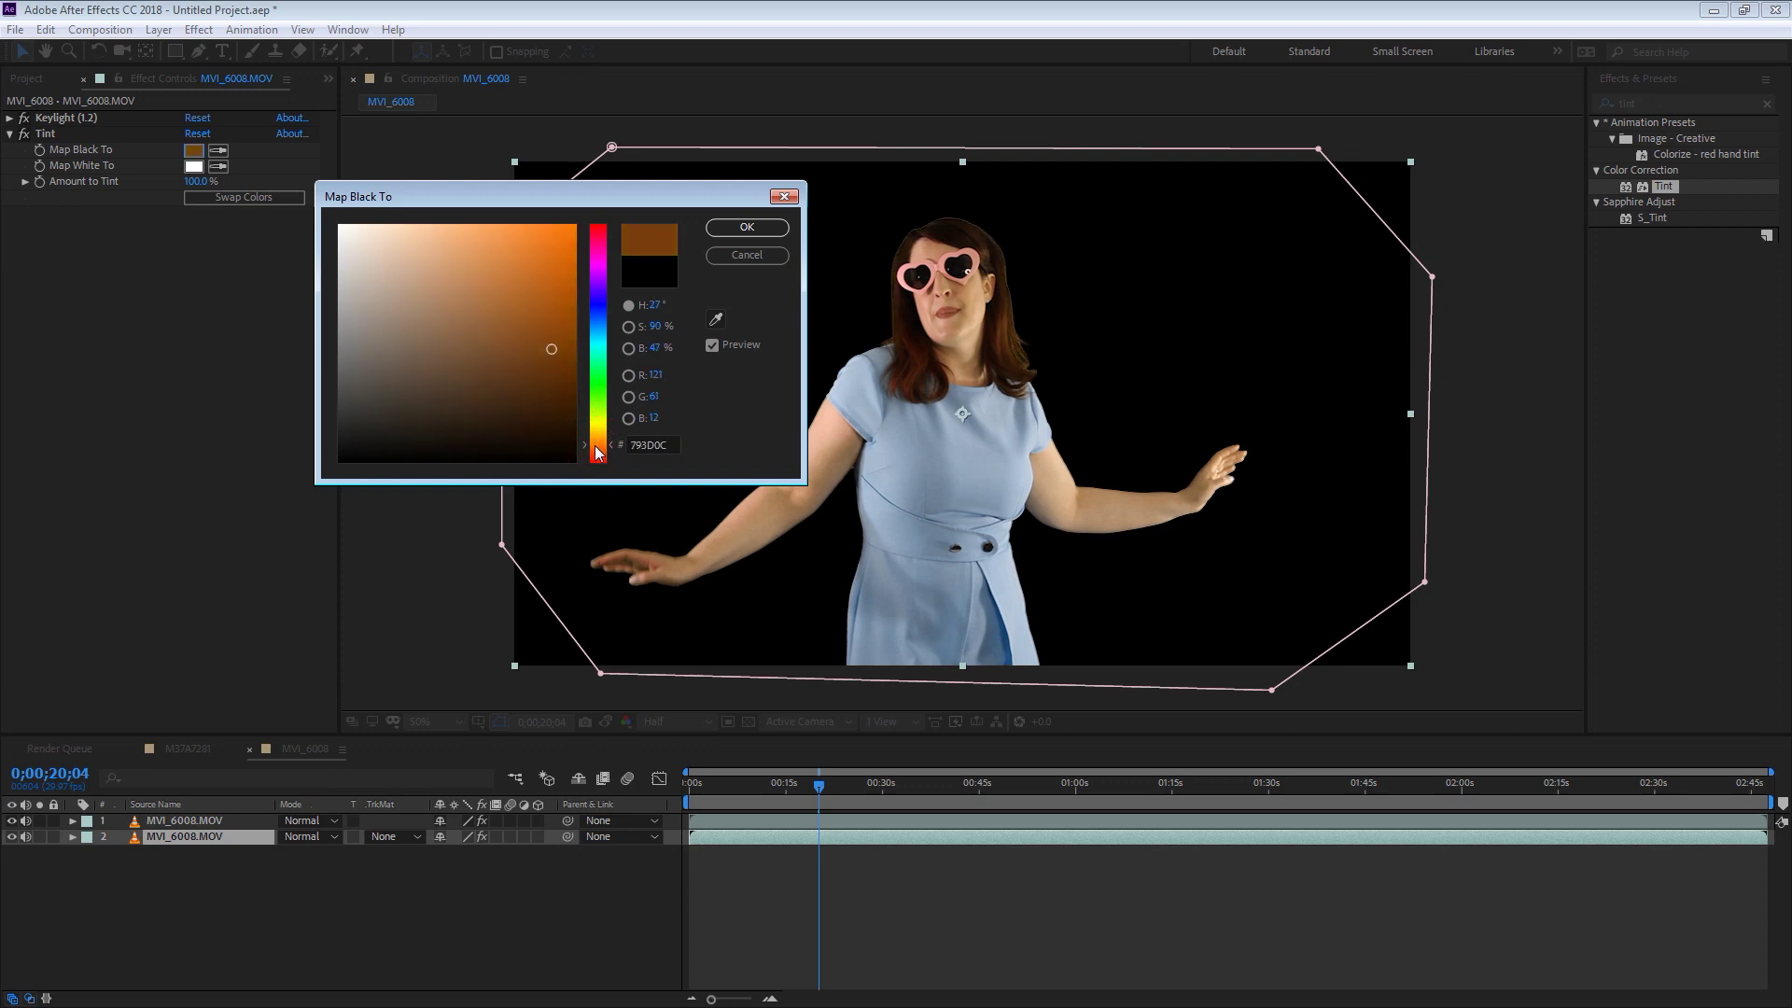
pyautogui.moveTo(522, 284); pyautogui.dragTo(576, 224)
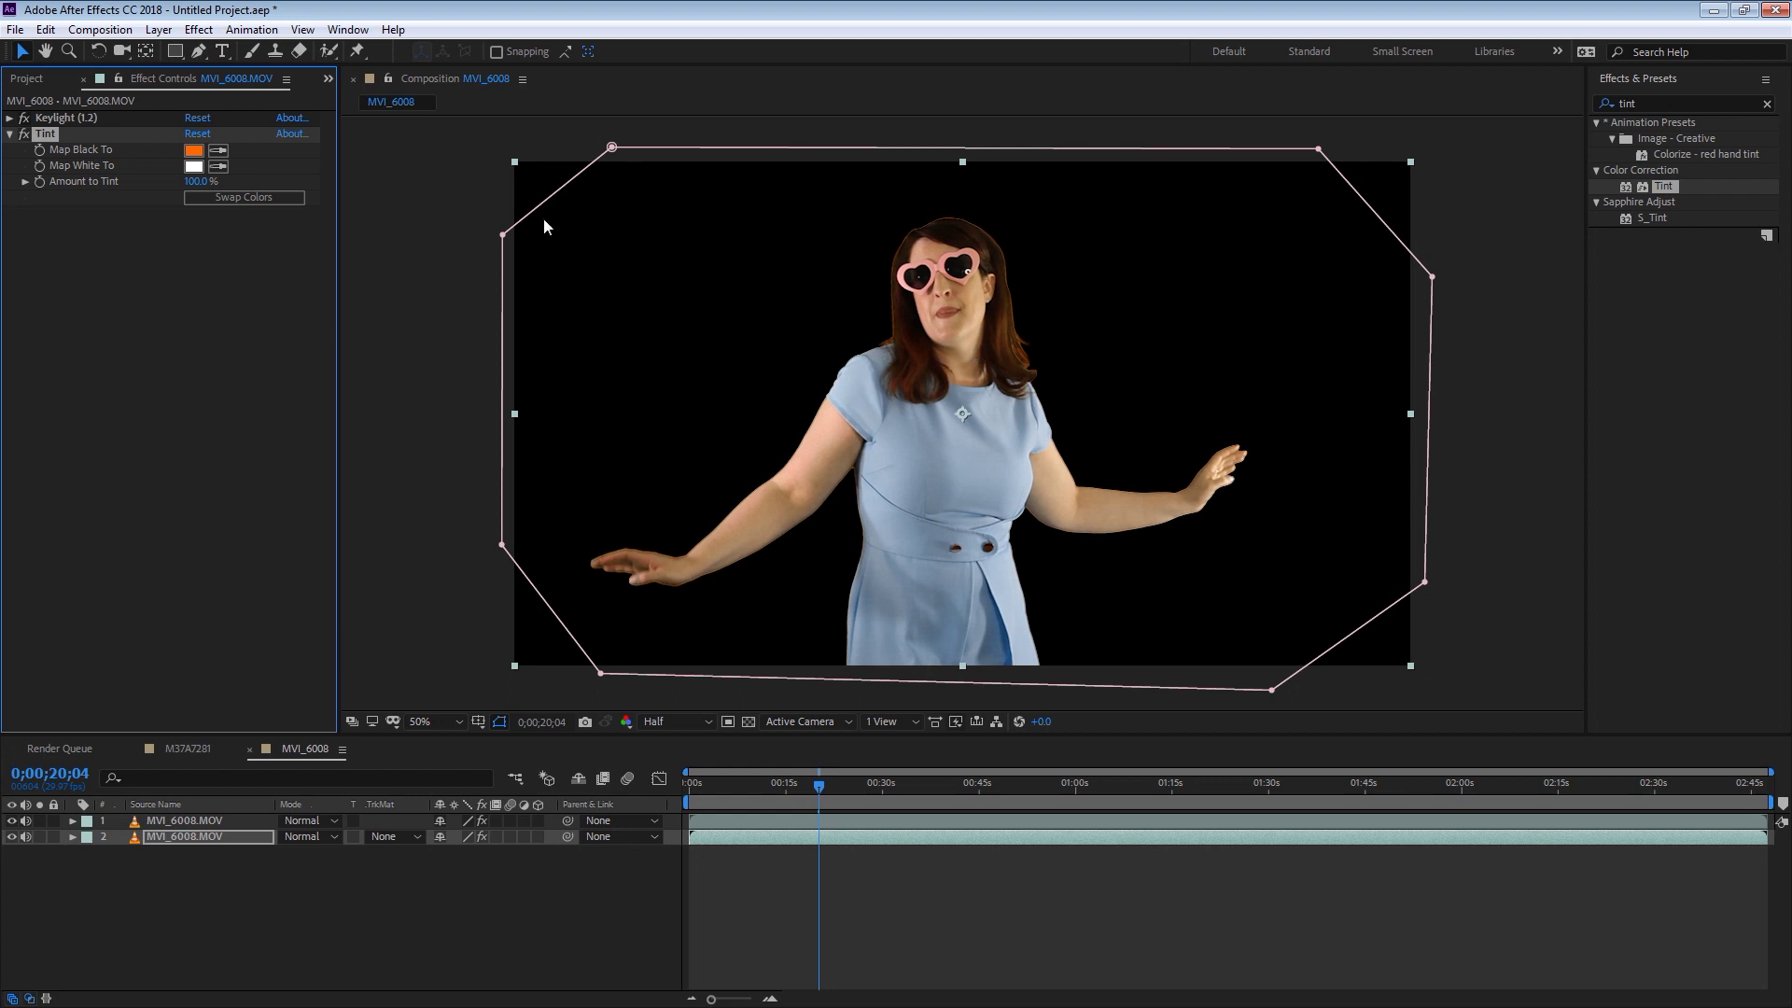
pyautogui.click(218, 167)
pyautogui.click(192, 152)
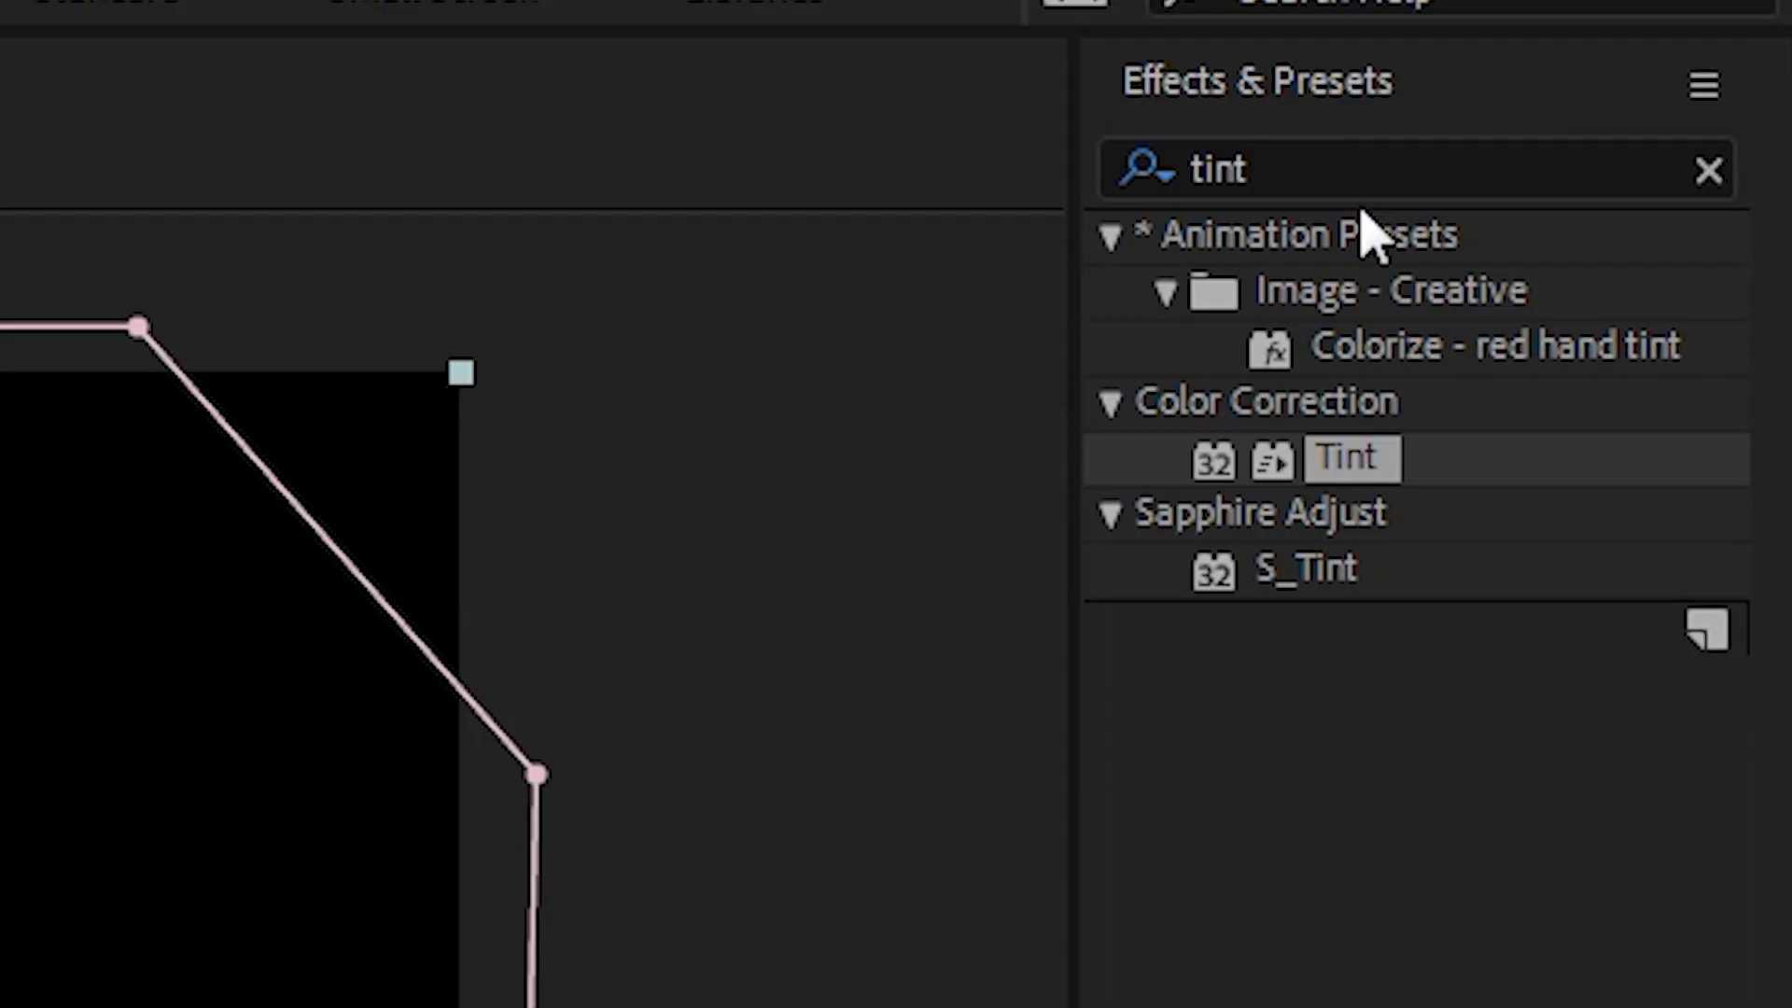
# Apply Simple Choker to the lower duplicate layer
pyautogui.click(1661, 103)
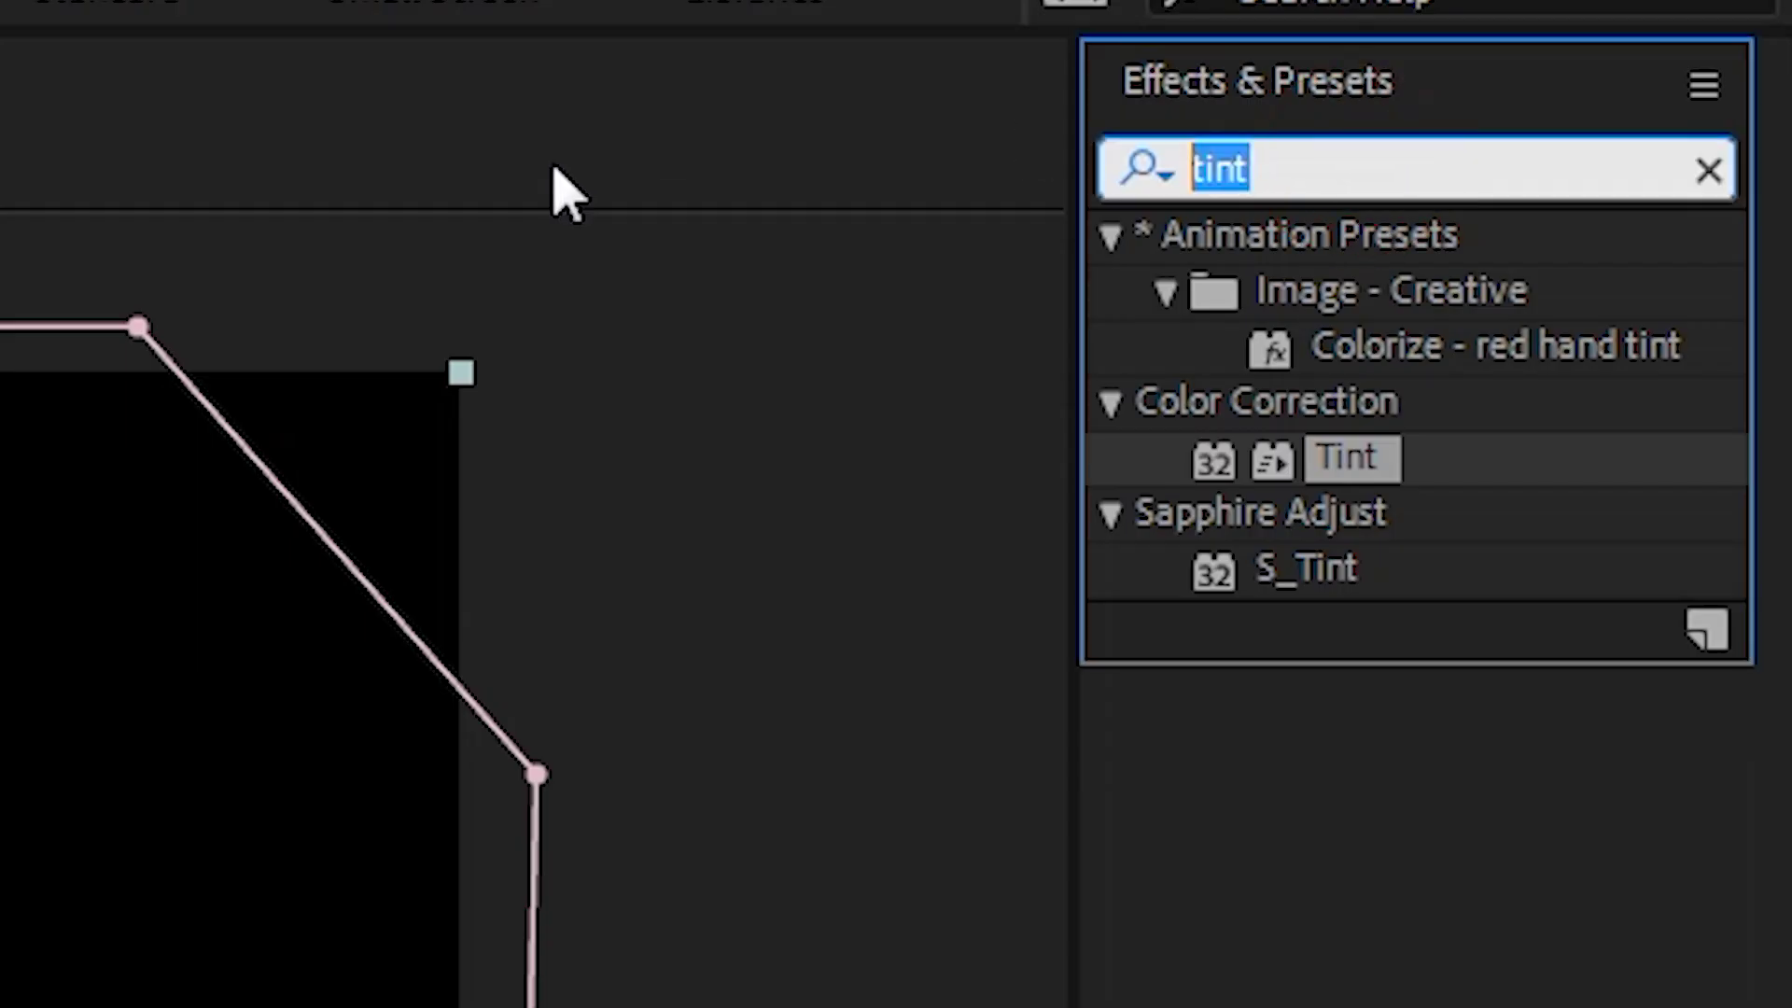
pyautogui.press('BackSpace')
pyautogui.write('simple cho')
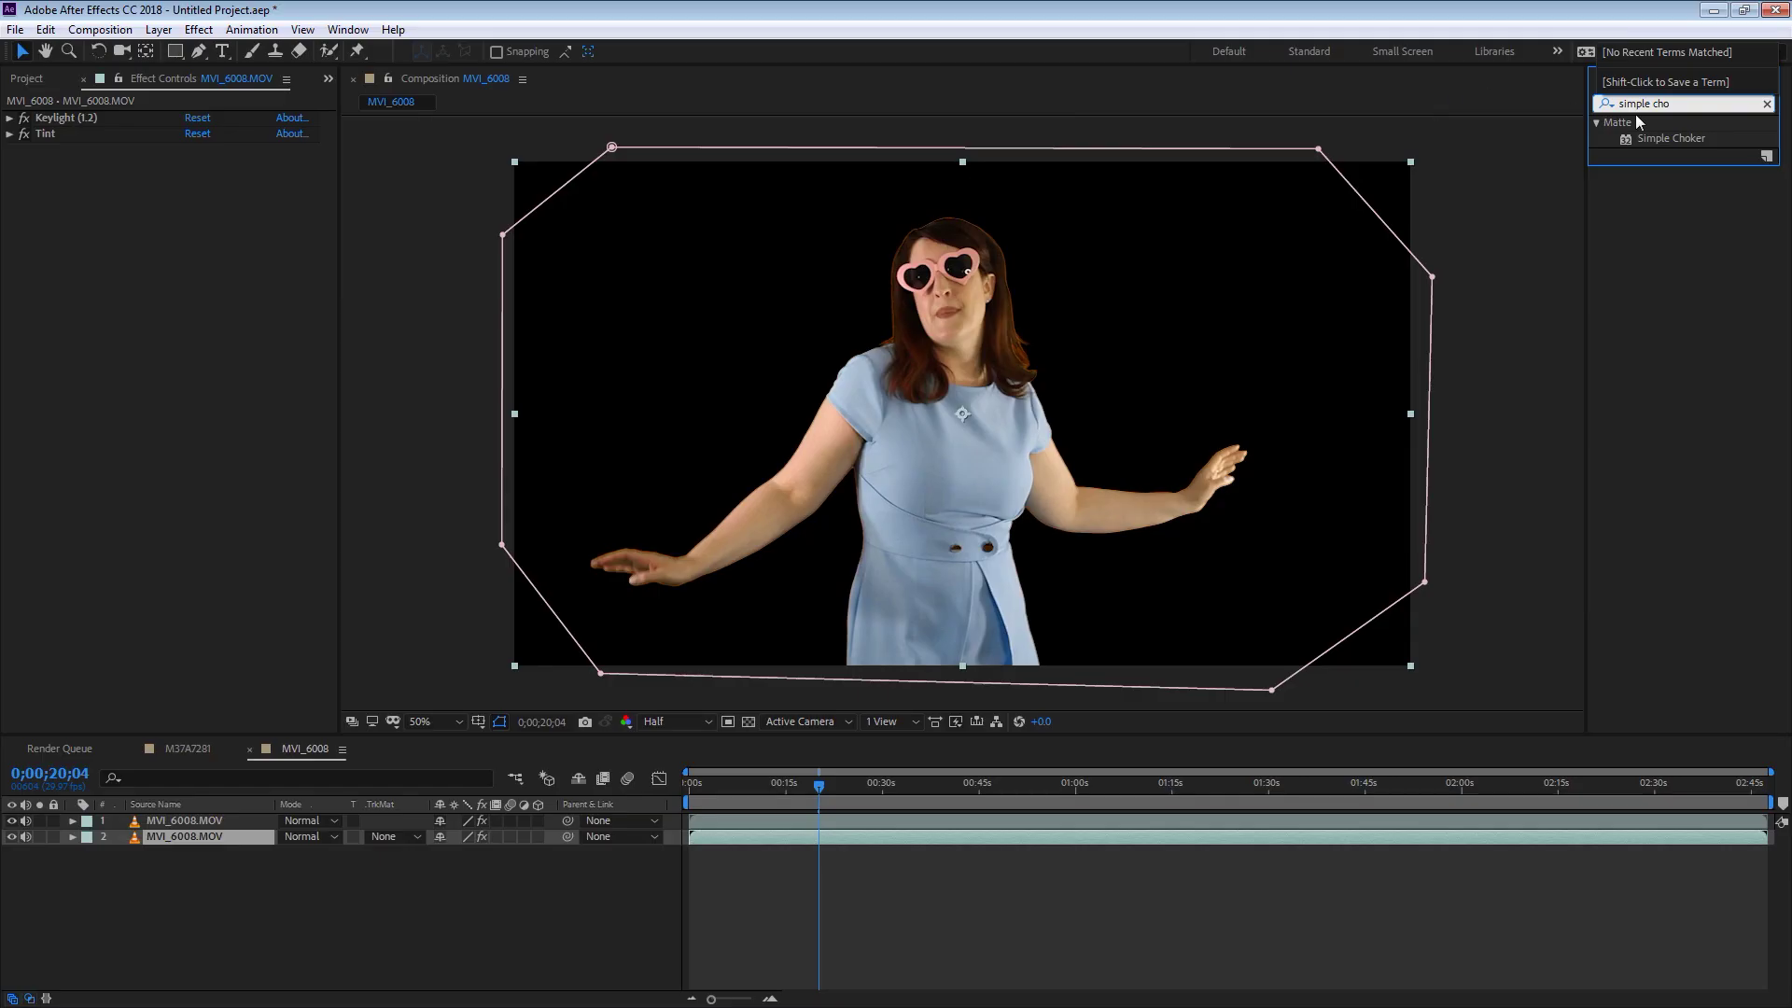
pyautogui.moveTo(1372, 290); pyautogui.dragTo(355, 803)
pyautogui.moveTo(680, 695); pyautogui.dragTo(366, 767)
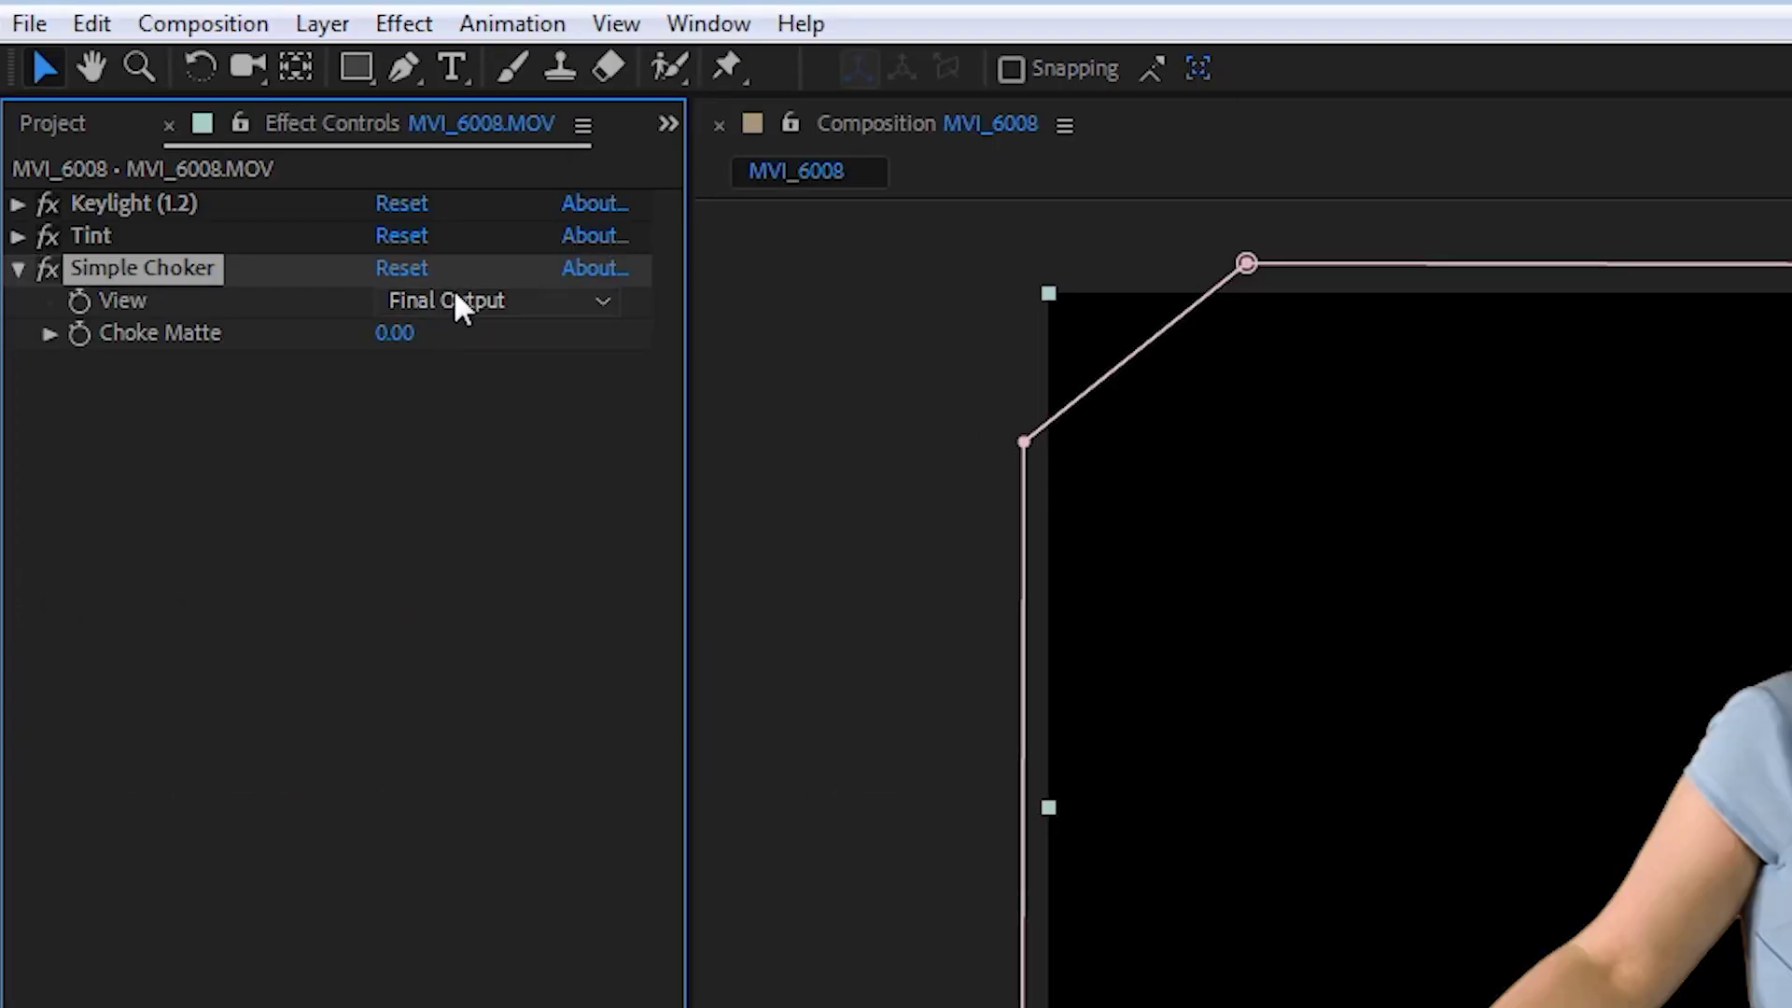
# Scrub Choke Matte to -55.00 to create a thick orange outline
pyautogui.moveTo(383, 333); pyautogui.dragTo(72, 336)
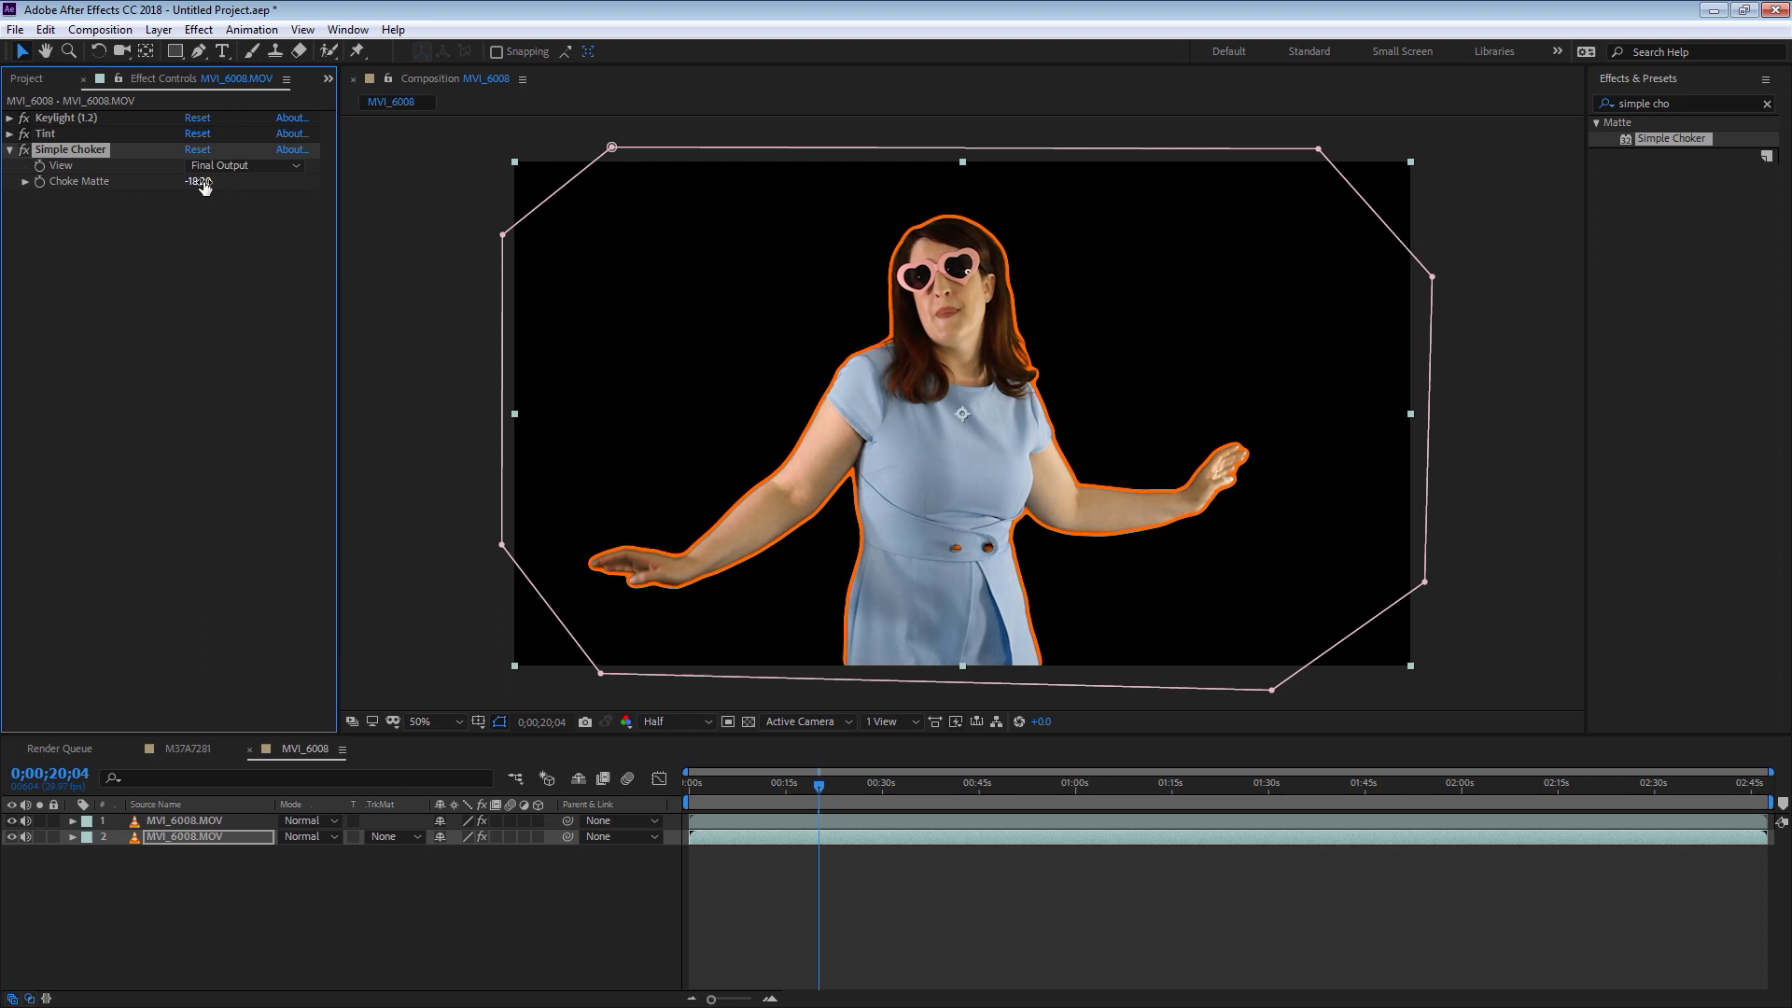
pyautogui.moveTo(180, 181); pyautogui.dragTo(63, 190)
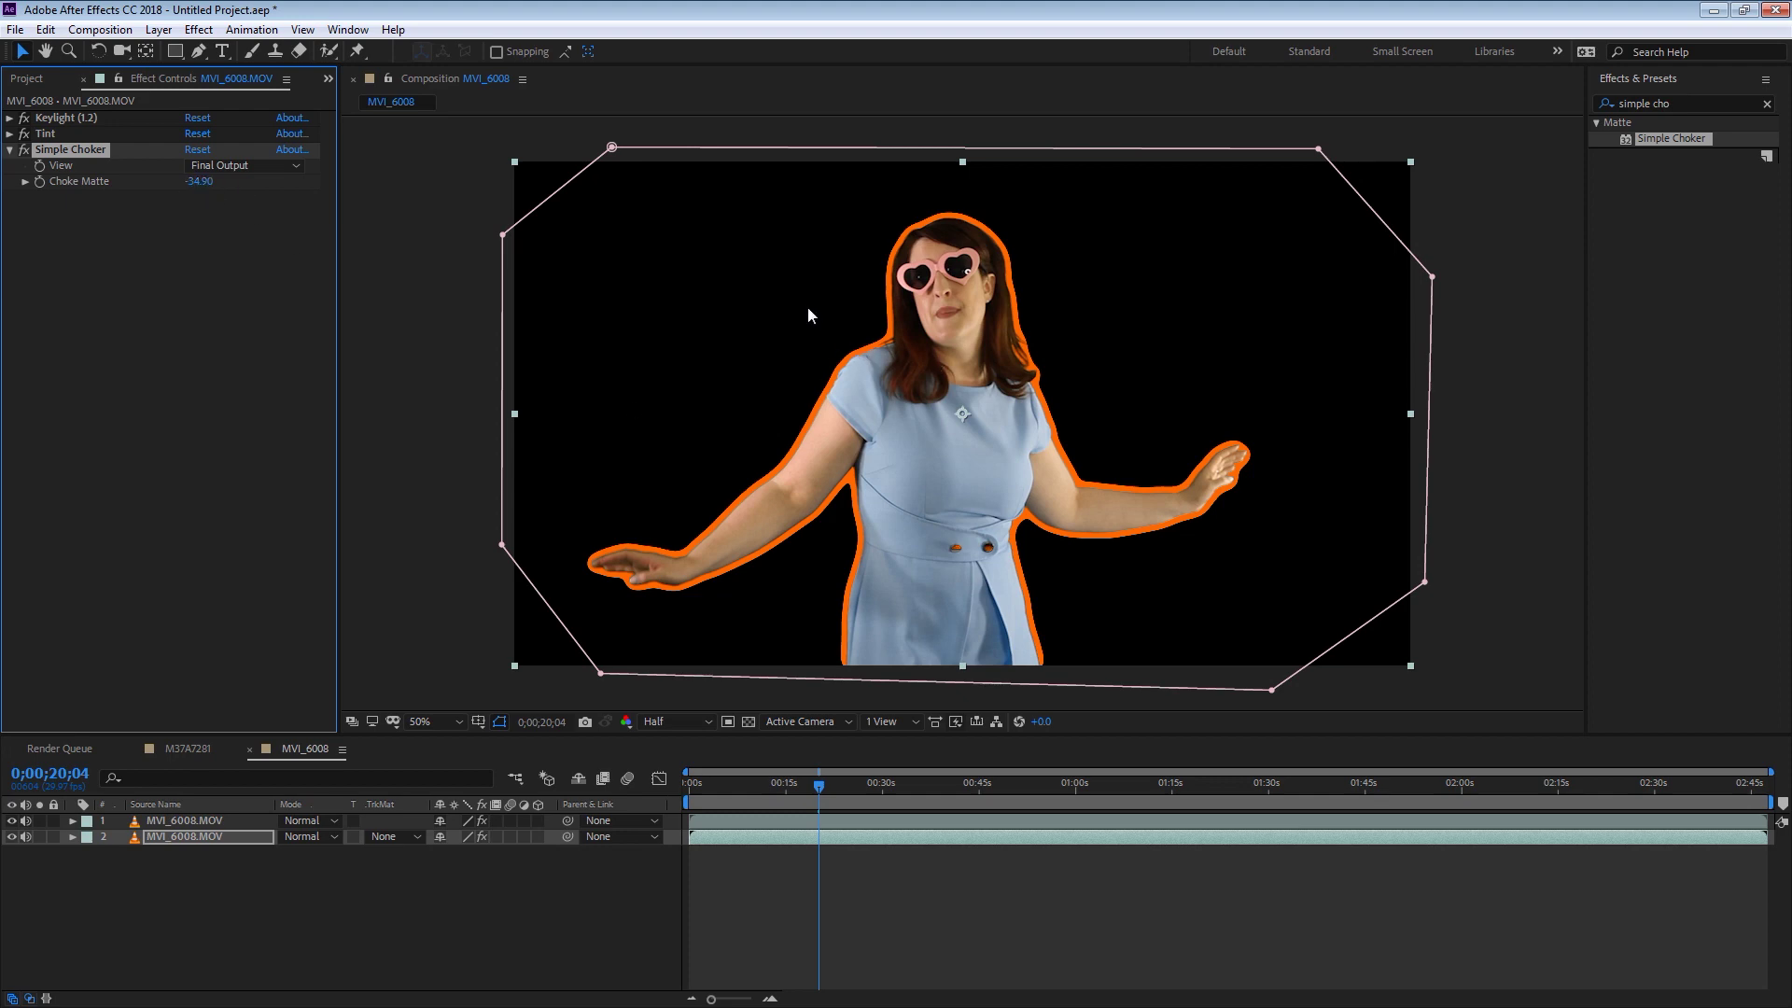
pyautogui.moveTo(200, 181); pyautogui.dragTo(5, 153)
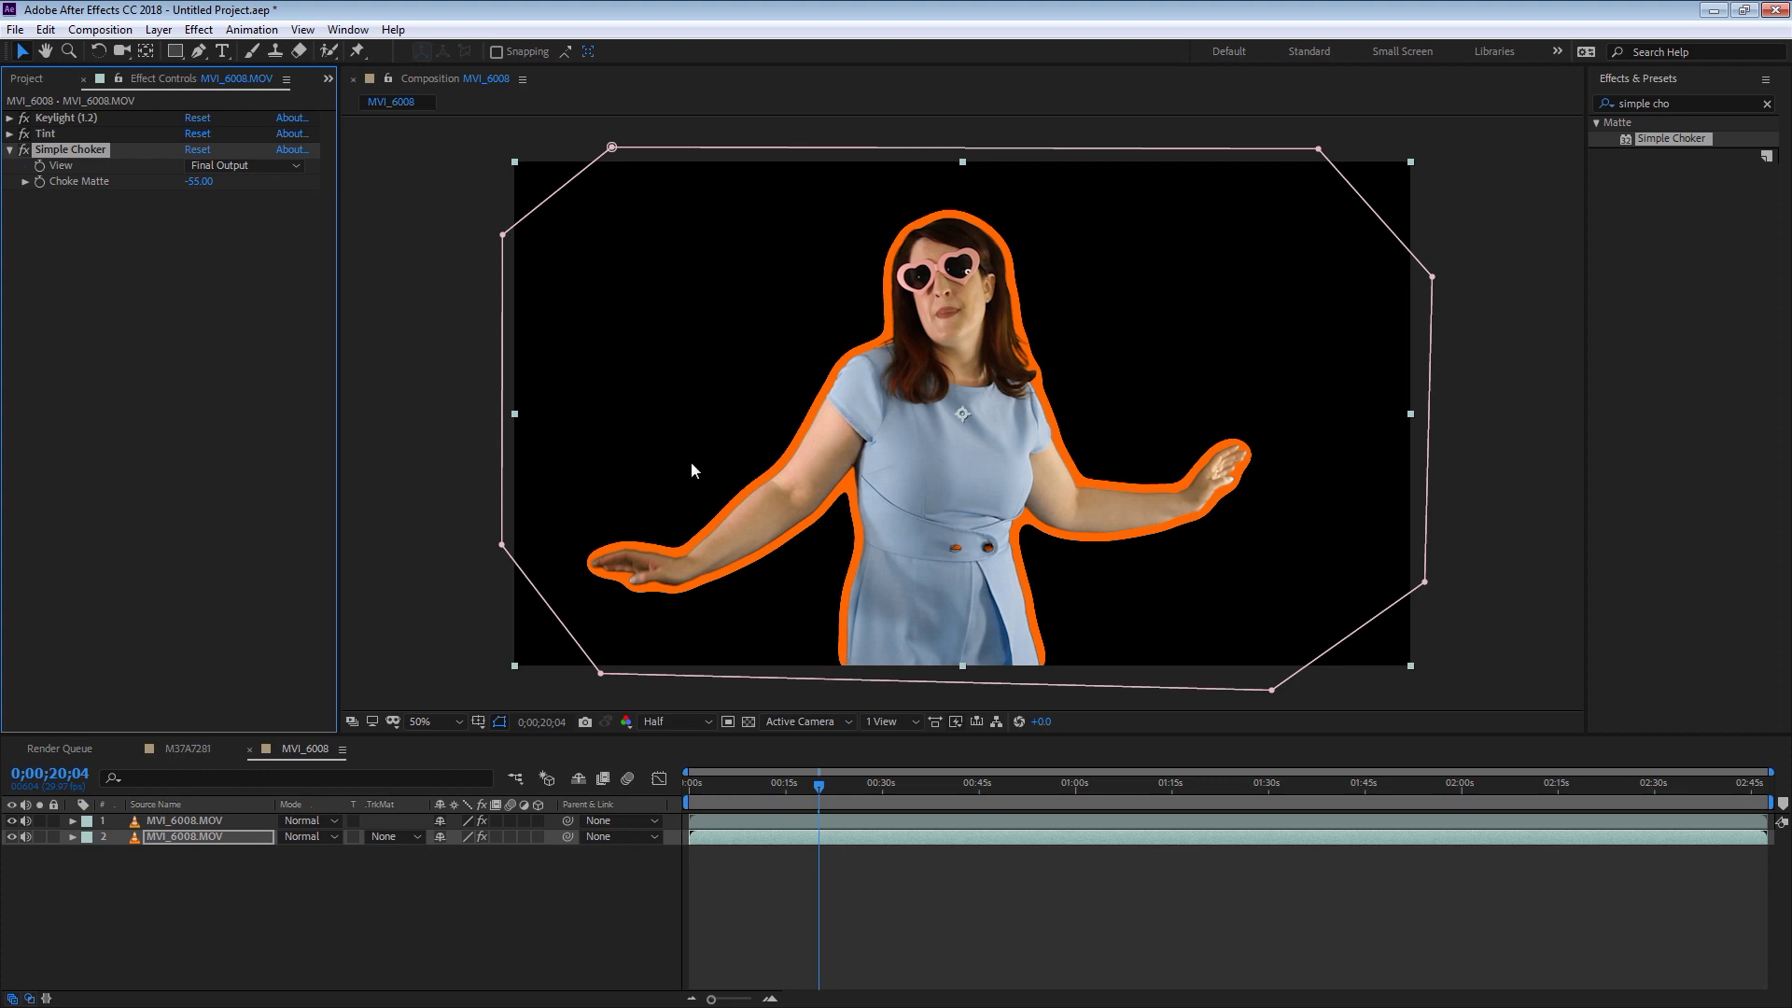
# Magnify the viewer on the shoulder outline and set preview Resolution to Full
pyautogui.press('.')
pyautogui.press('.')
pyautogui.press('.')
pyautogui.press('.')
pyautogui.press(',')
pyautogui.press(',')
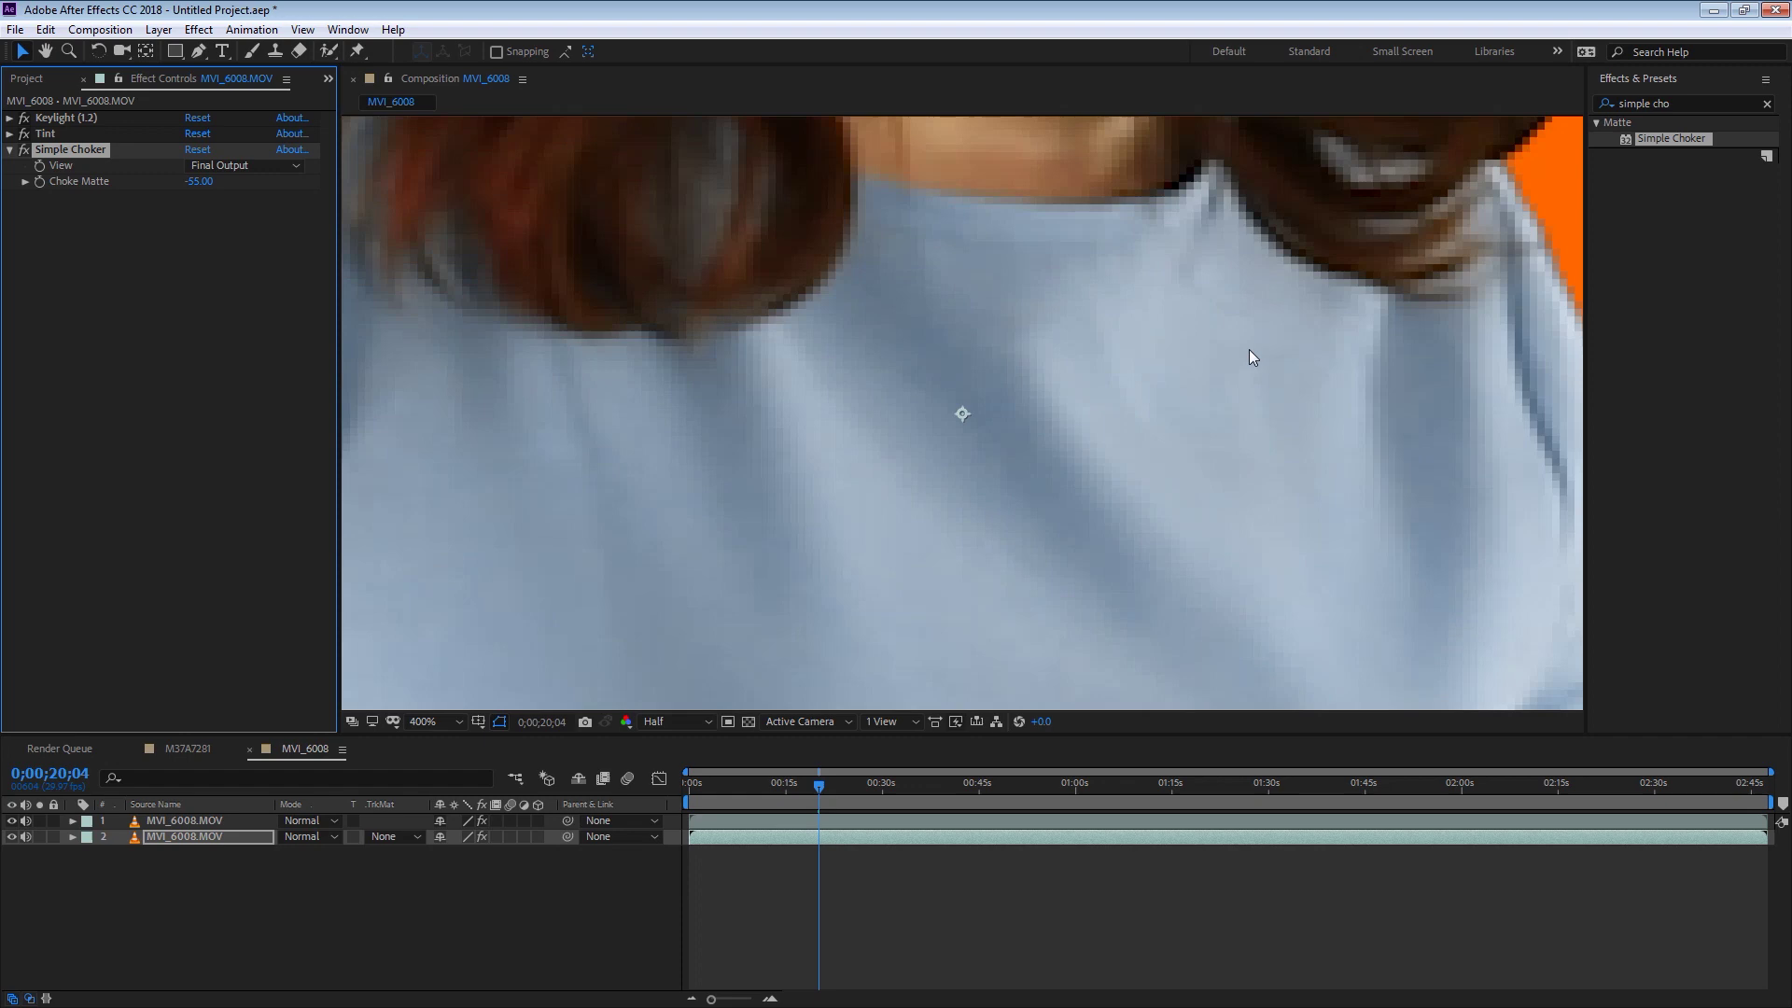
pyautogui.moveTo(1296, 344); pyautogui.dragTo(1257, 347)
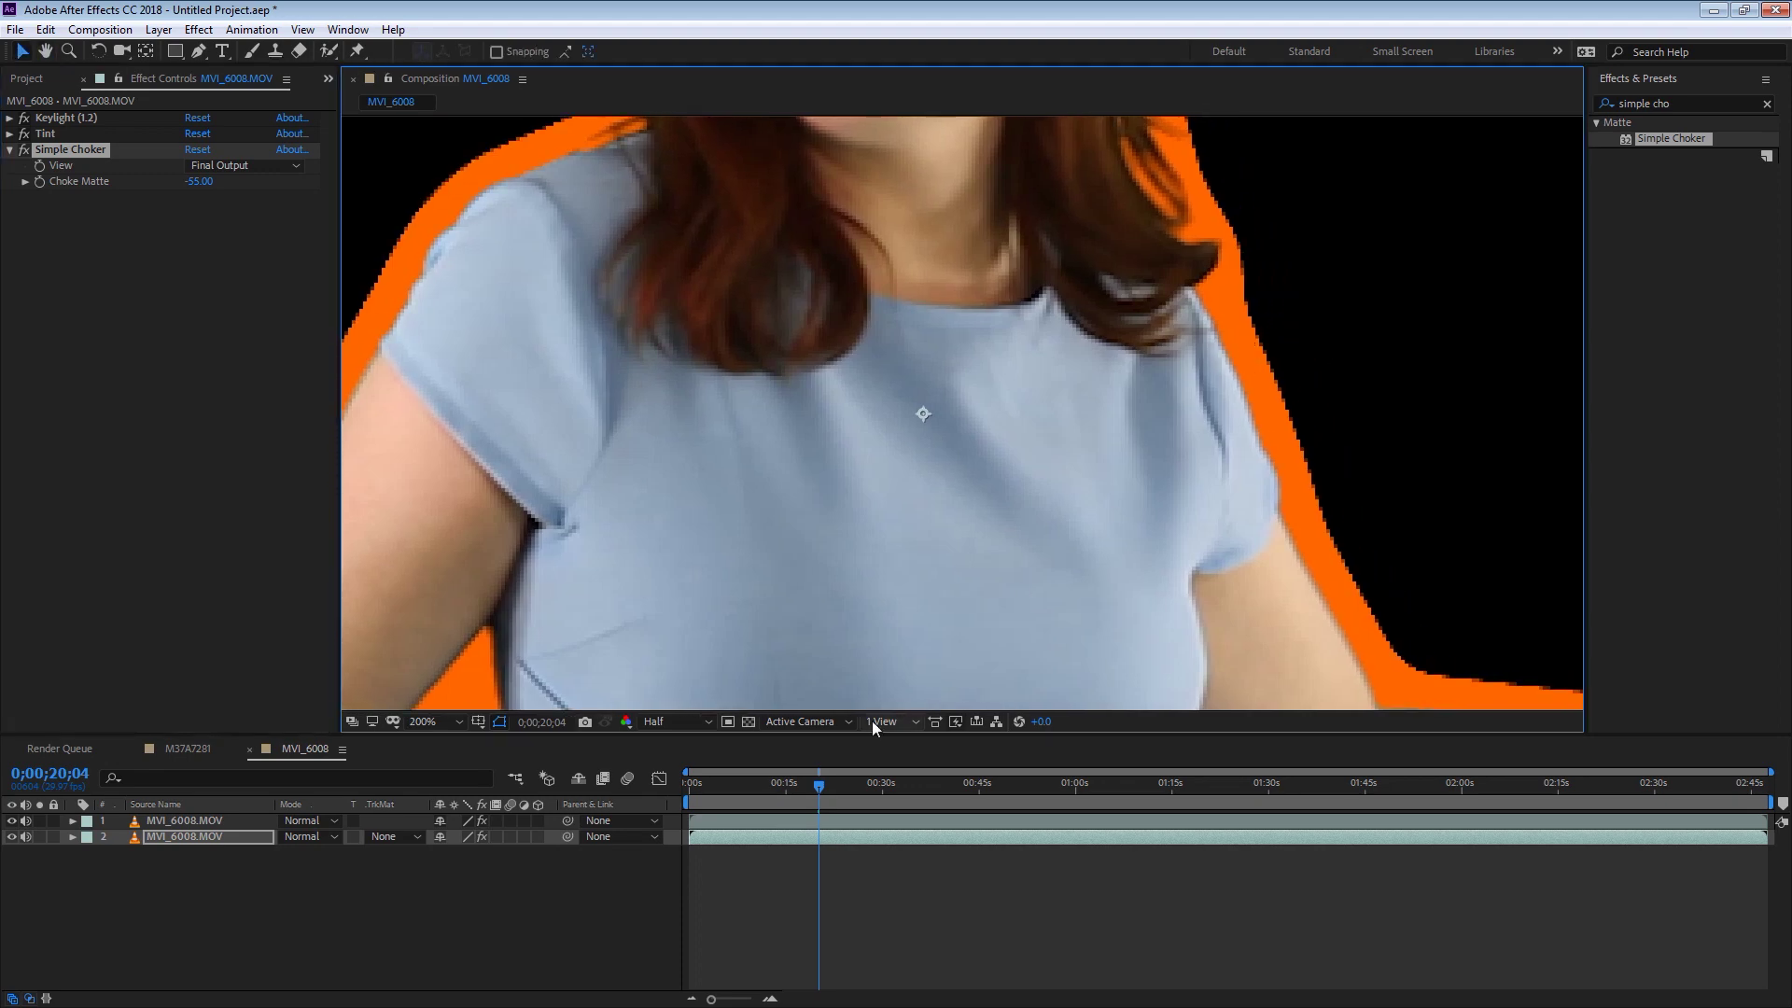
pyautogui.click(674, 722)
pyautogui.click(674, 740)
pyautogui.click(601, 916)
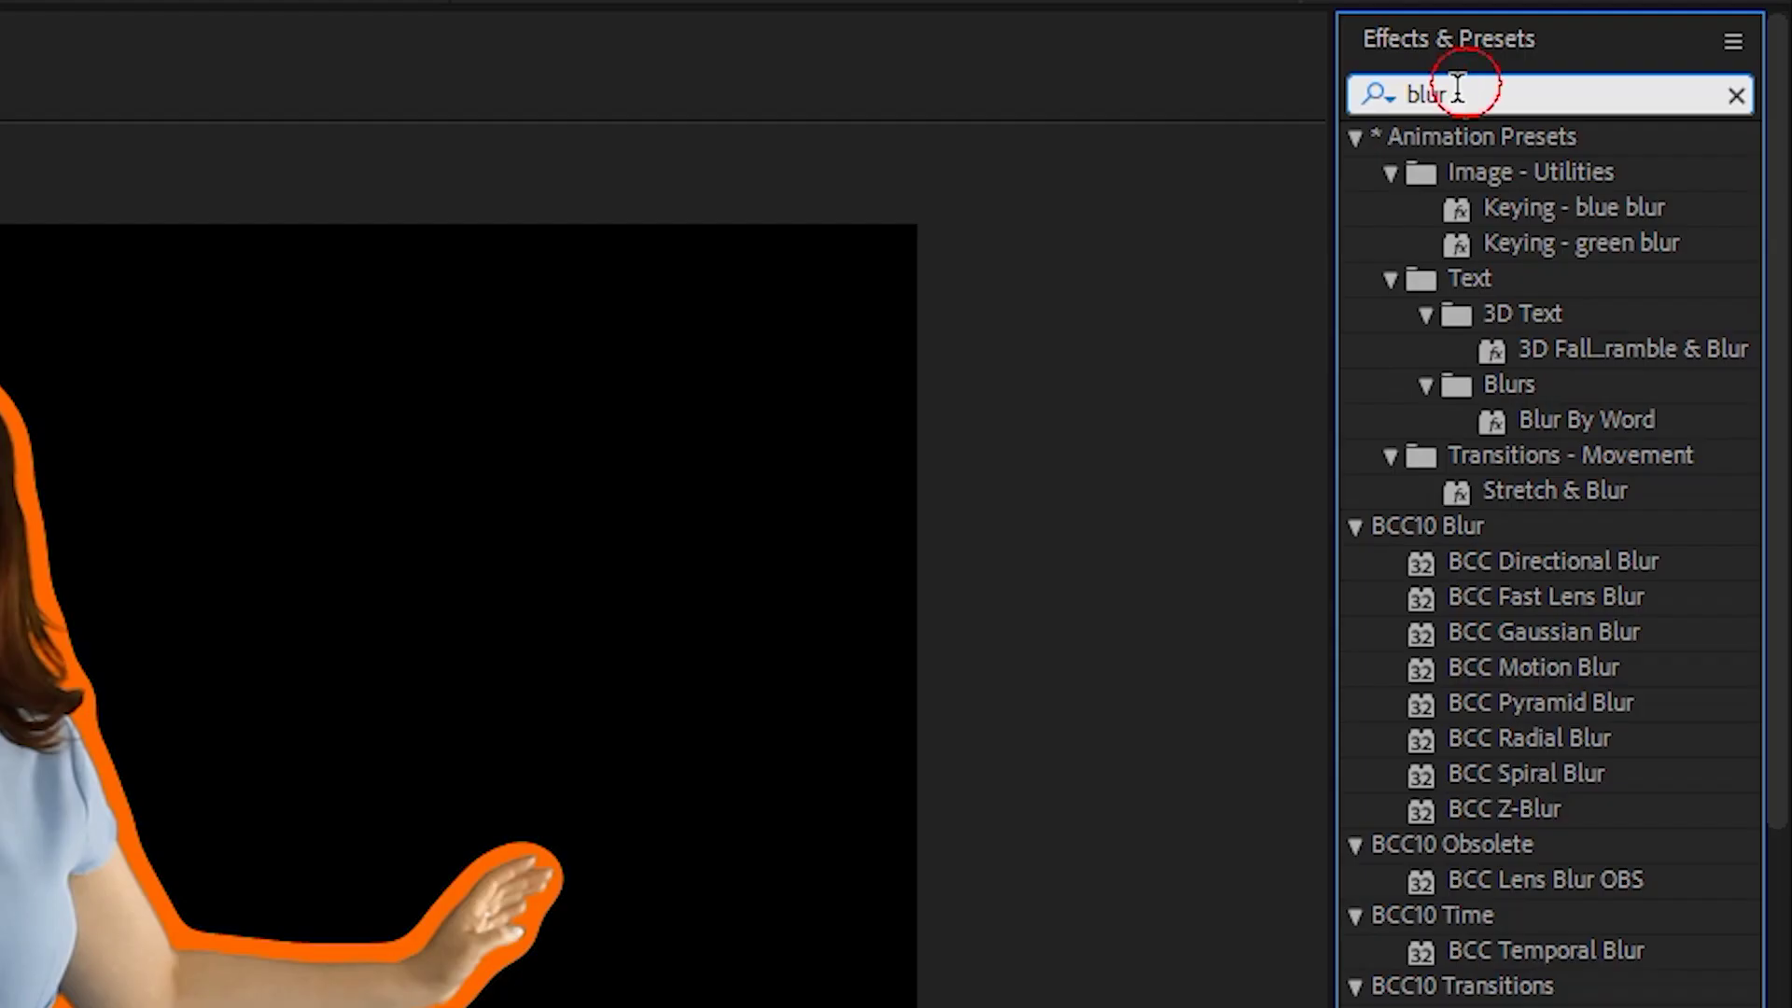
# Apply Gaussian Blur to layer 2 with Blurriness 3.0
pyautogui.click(1459, 86)
pyautogui.write('gauss')
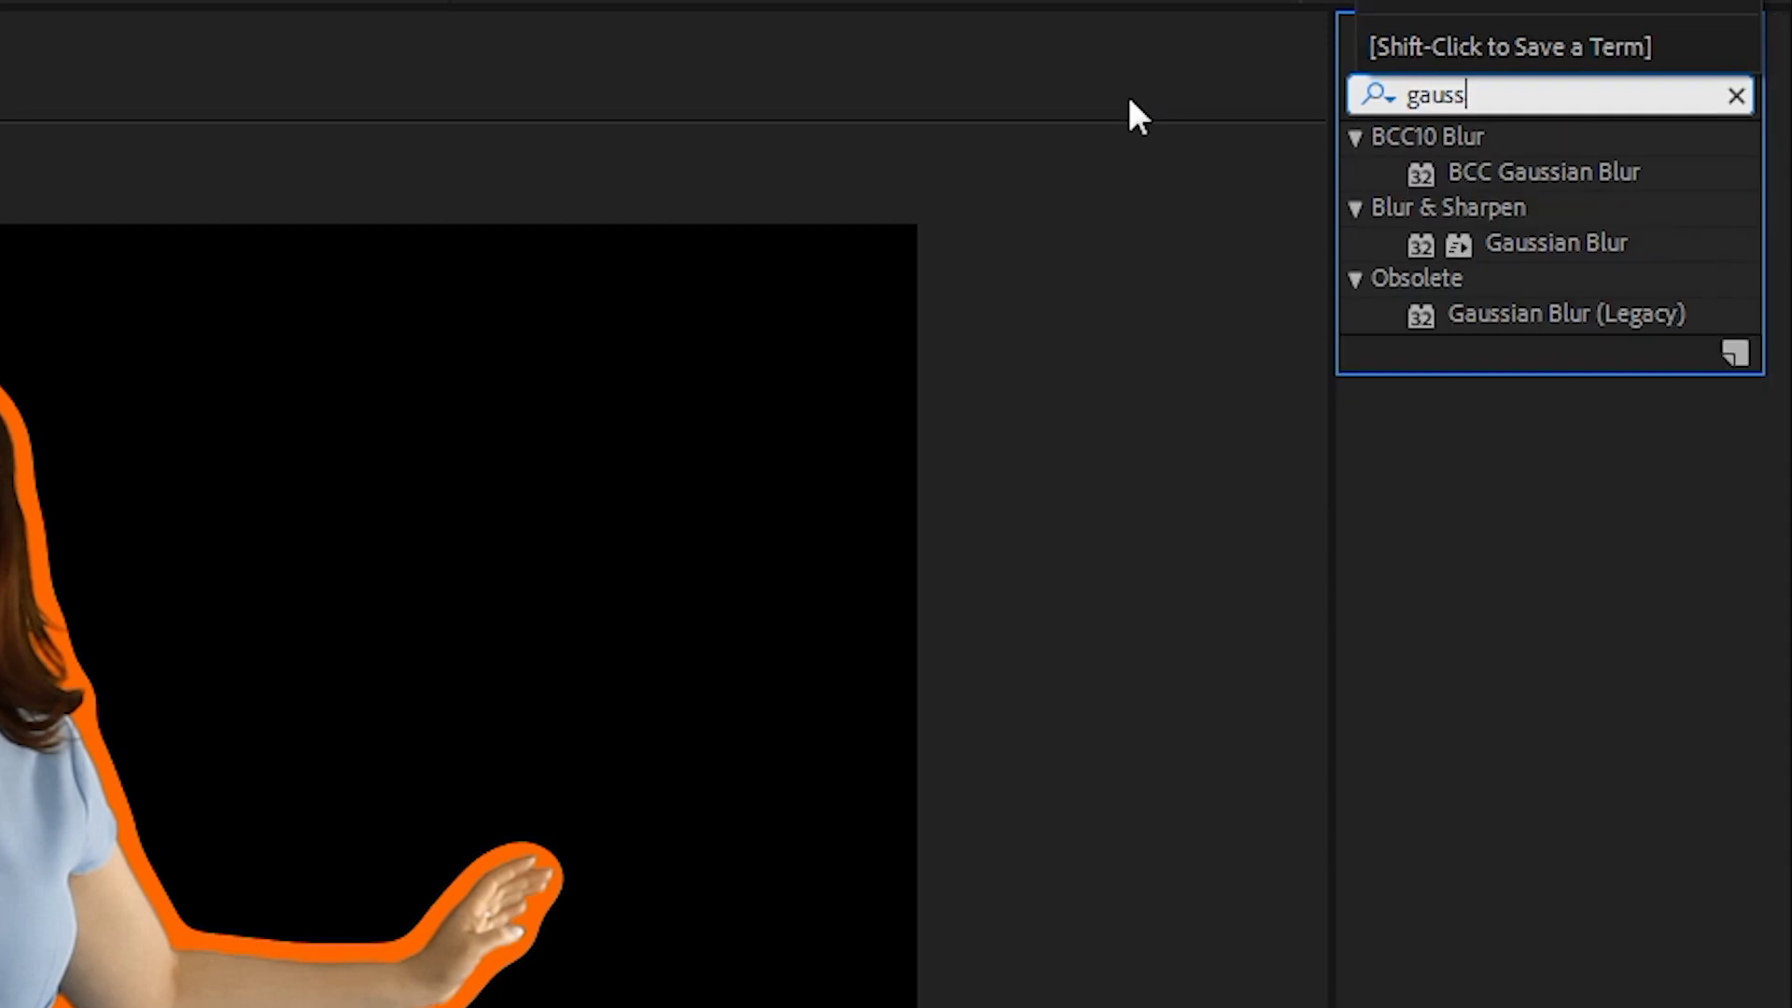
pyautogui.moveTo(1586, 250); pyautogui.dragTo(467, 560)
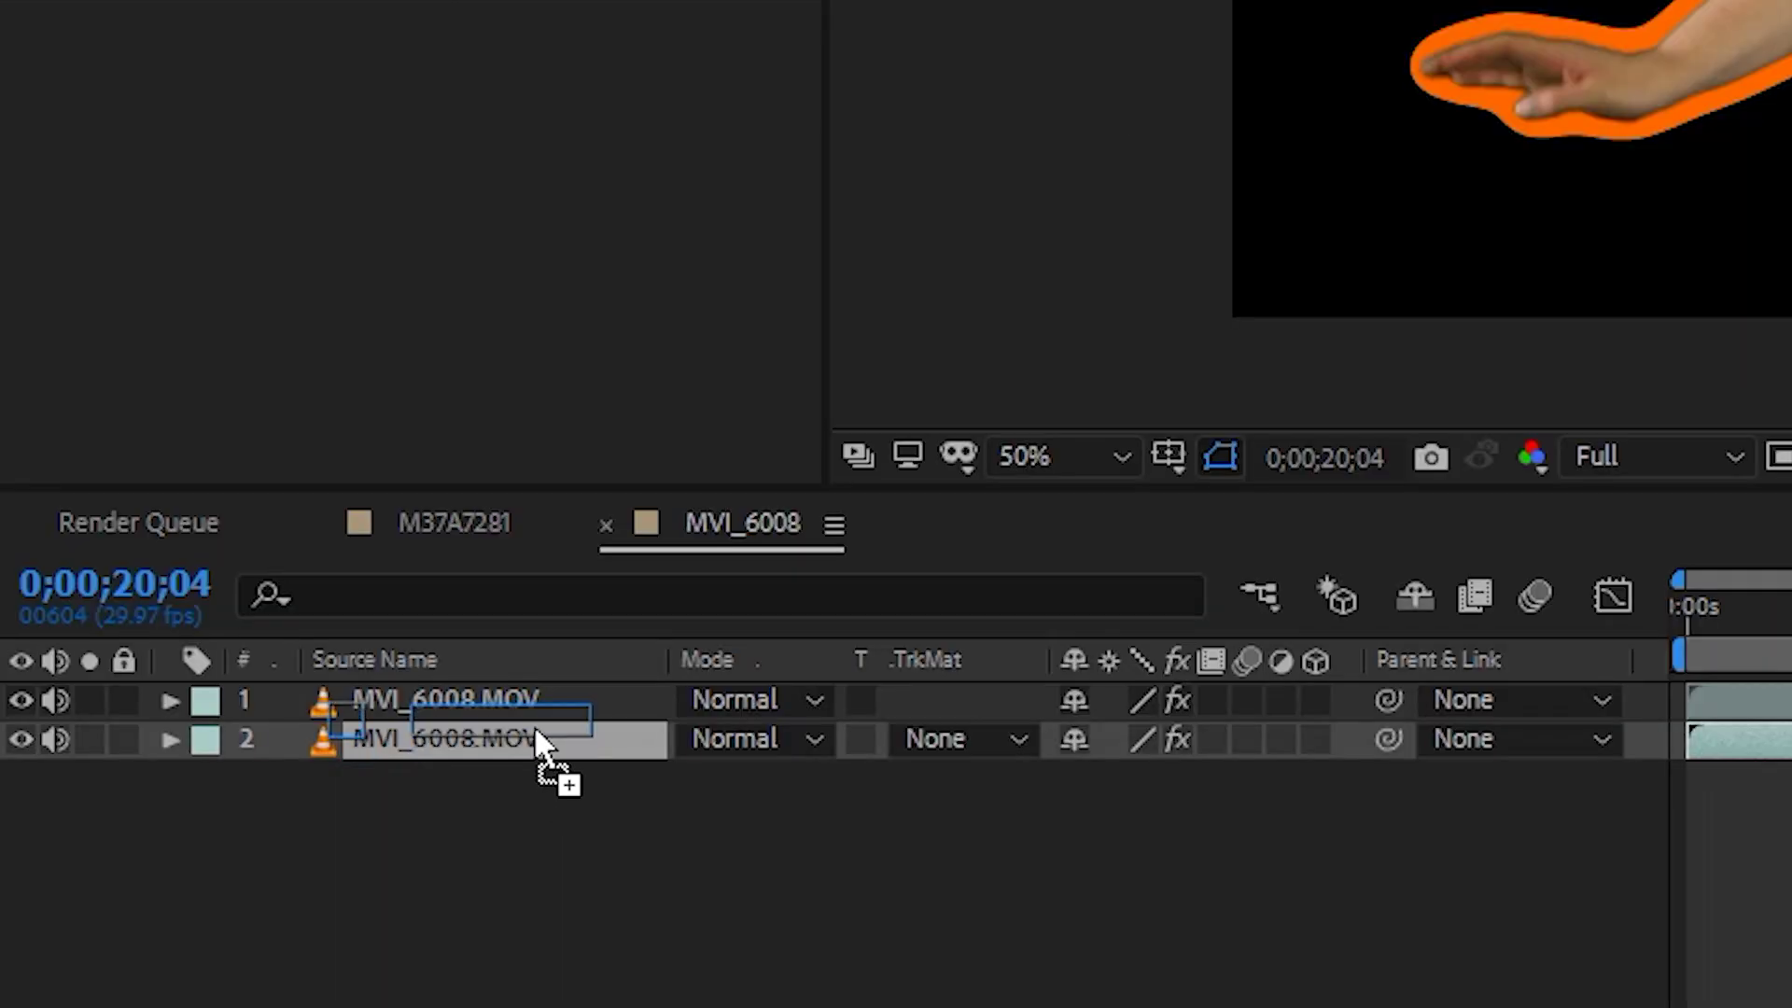
pyautogui.moveTo(539, 740); pyautogui.dragTo(537, 732)
pyautogui.press('.')
pyautogui.press('.')
pyautogui.press('.')
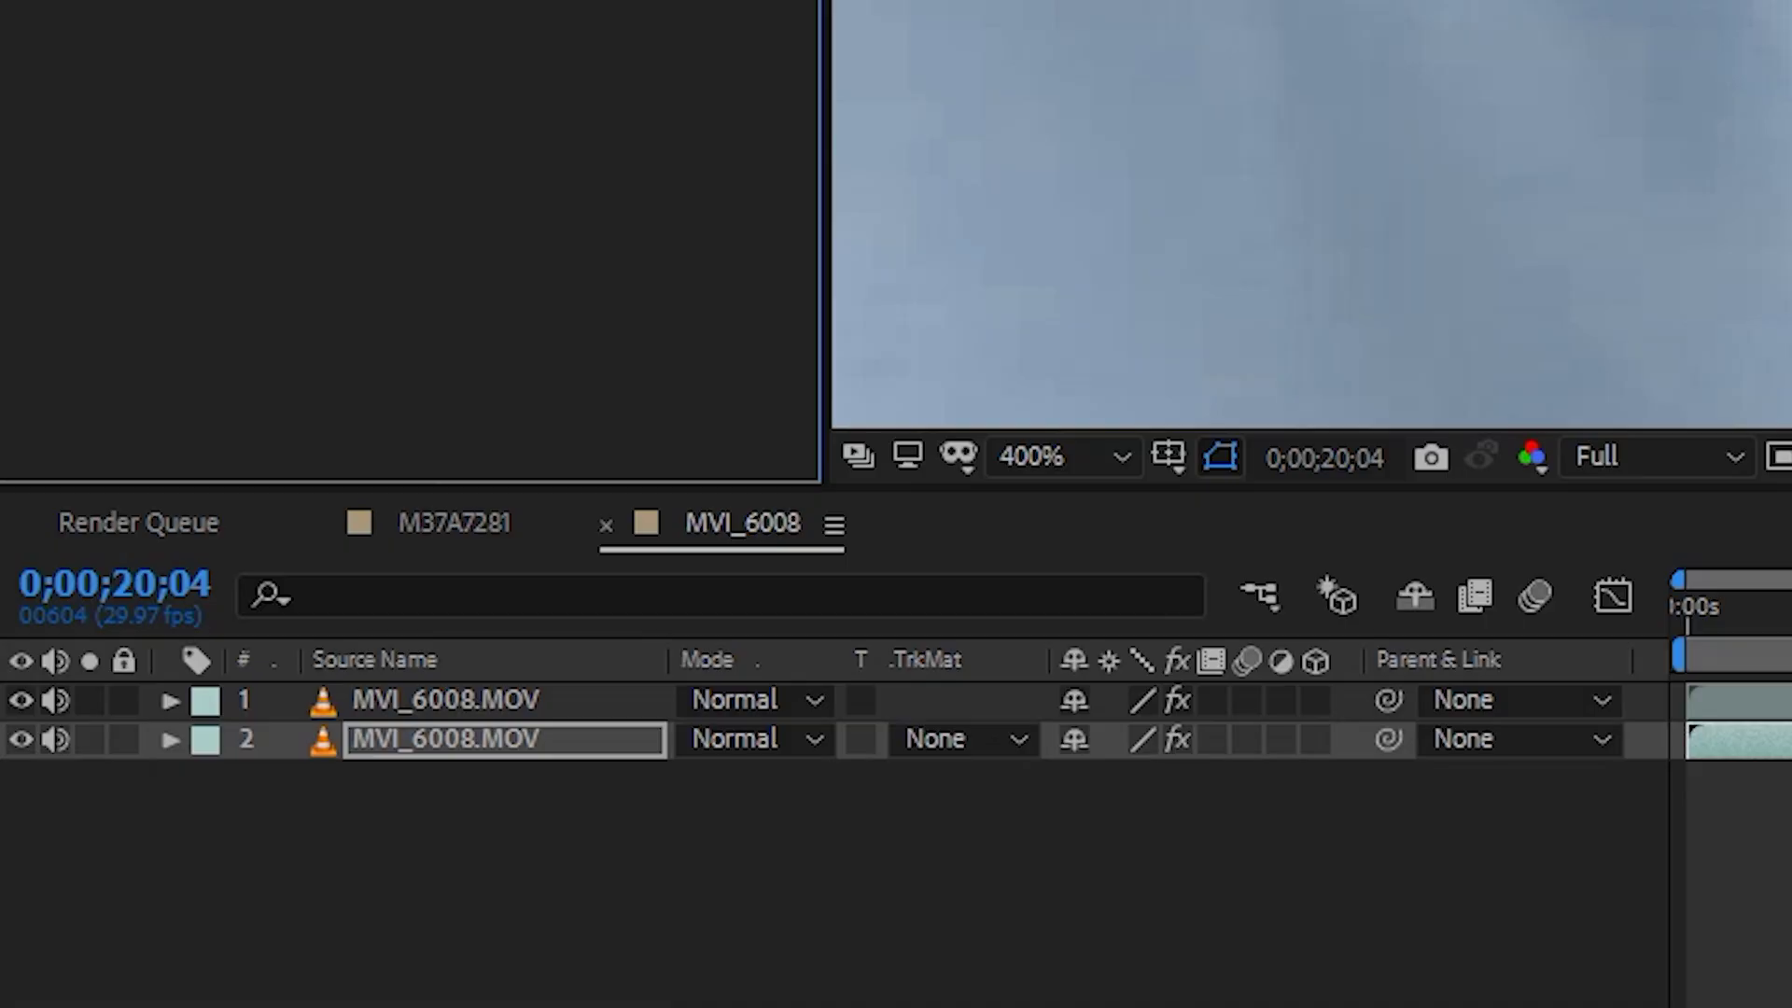
pyautogui.click(196, 214)
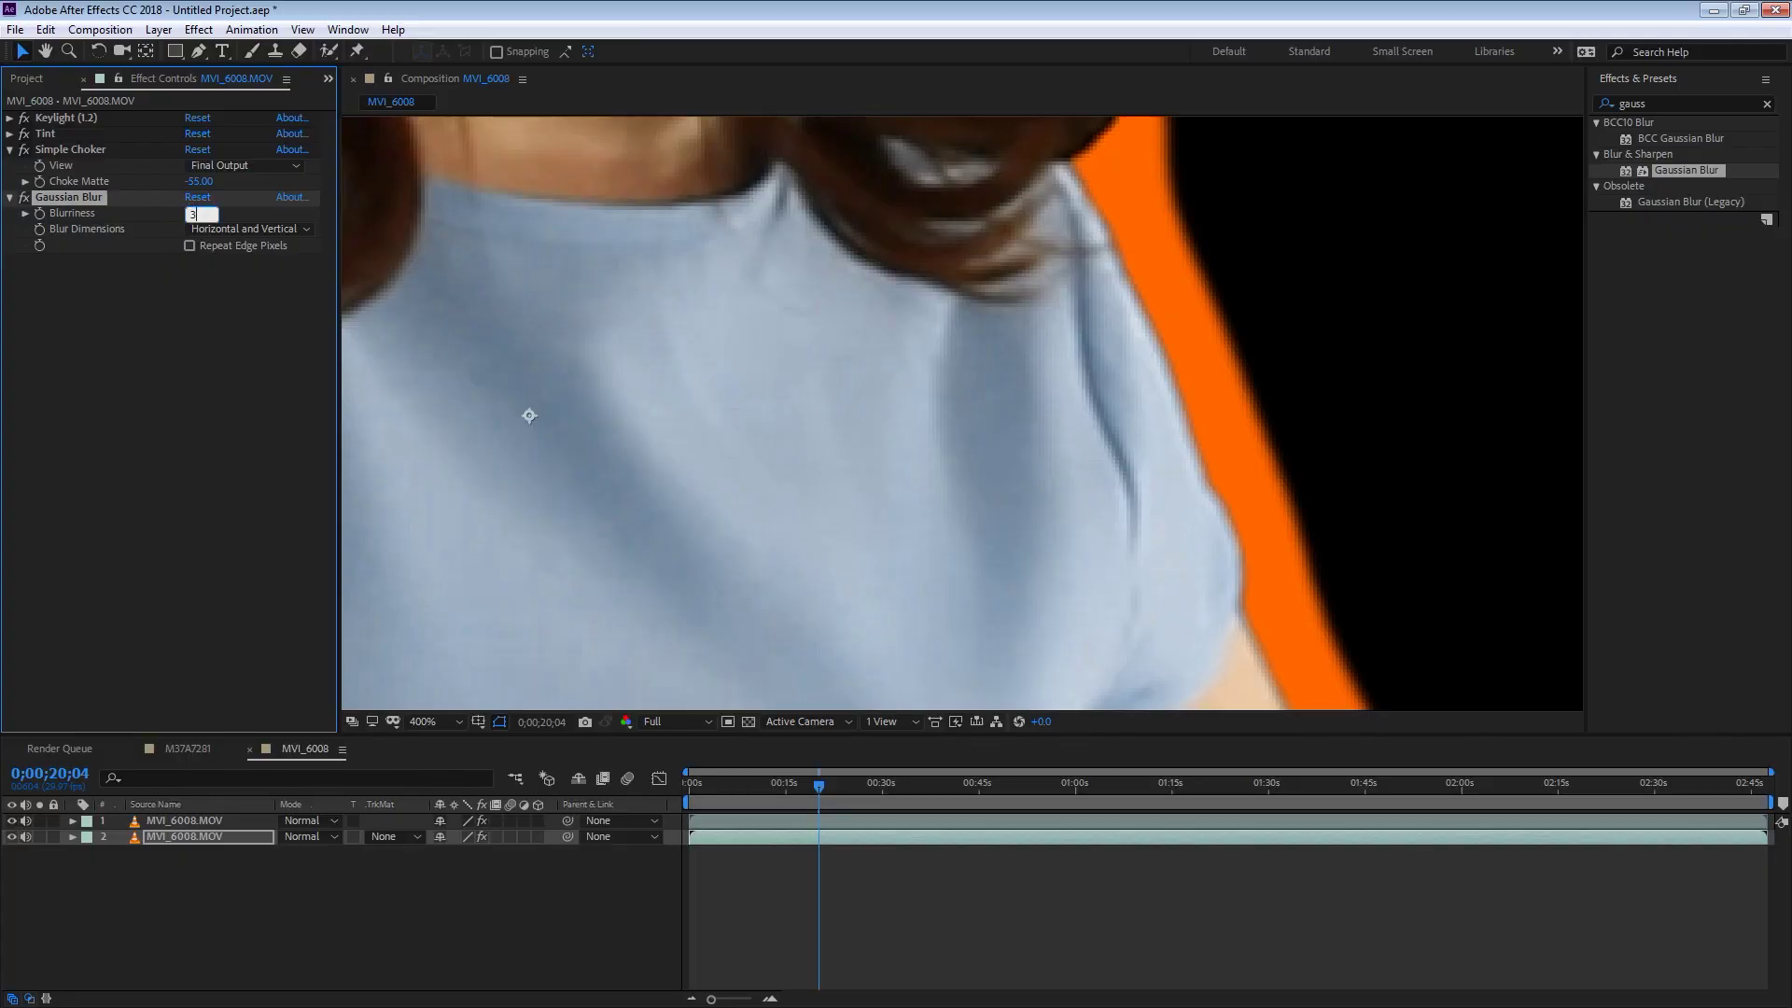
pyautogui.press('Return')
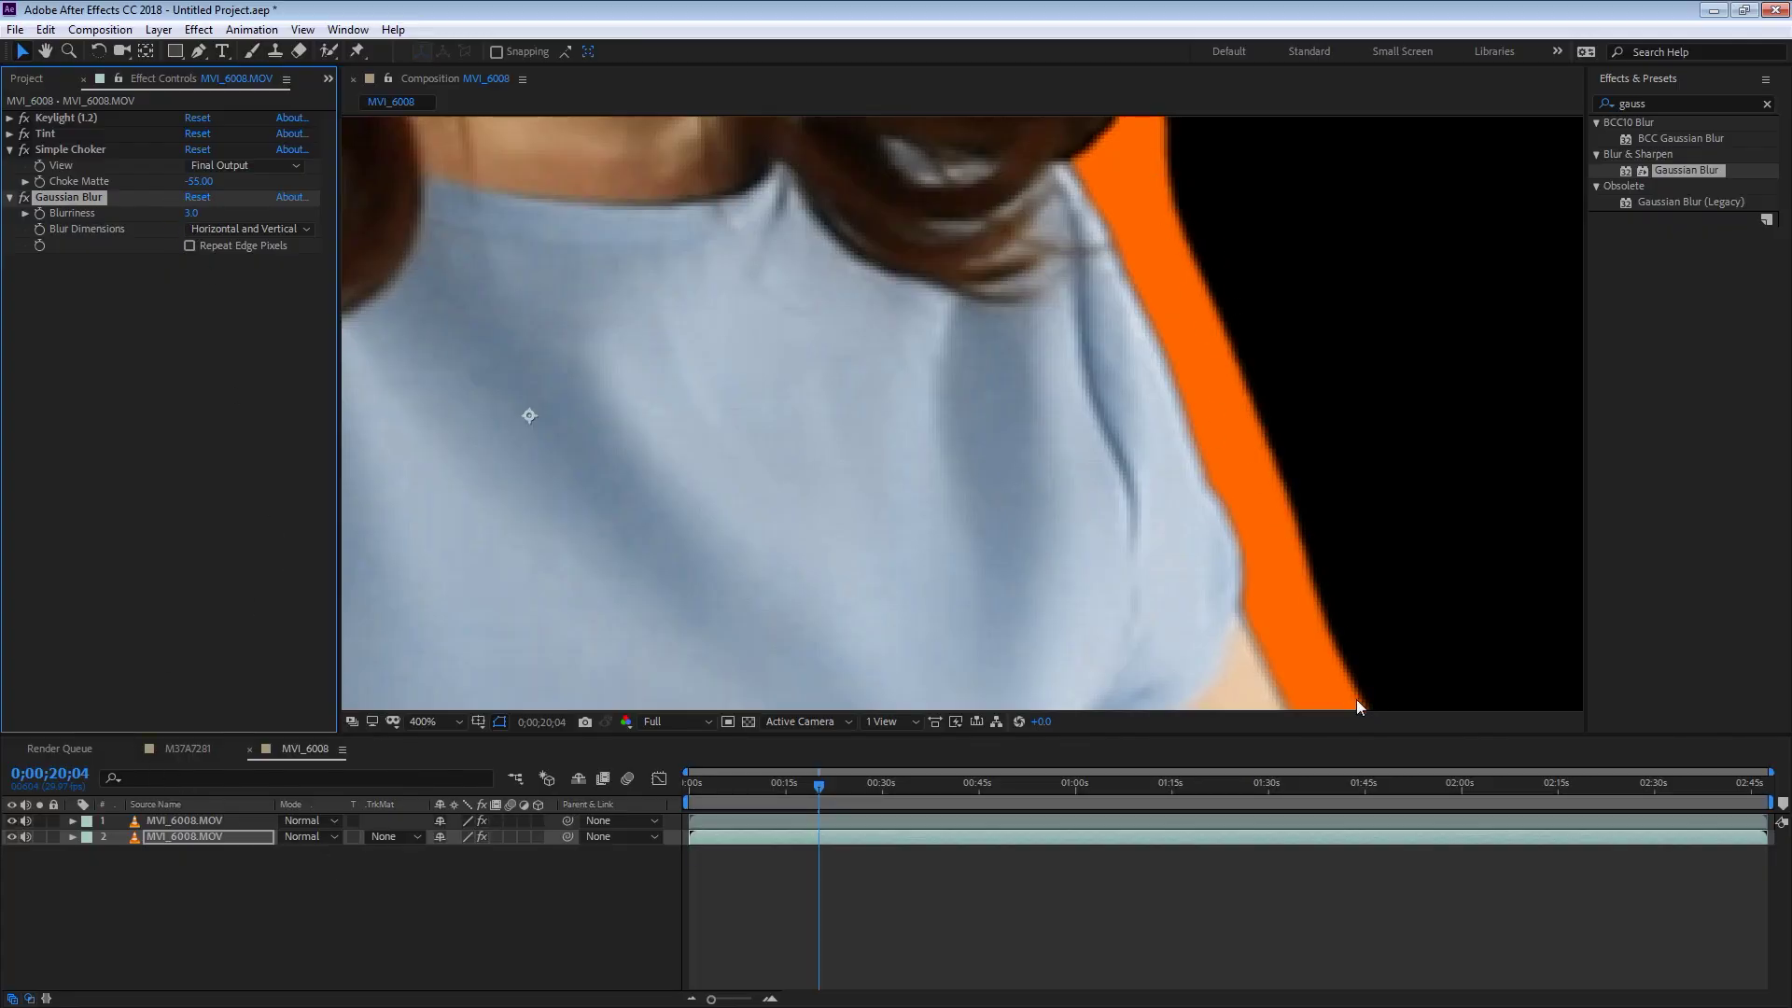
# Deselect the layer, zoom out to the whole figure, and collapse Simple Choker's settings
pyautogui.click(521, 894)
pyautogui.press(',')
pyautogui.press(',')
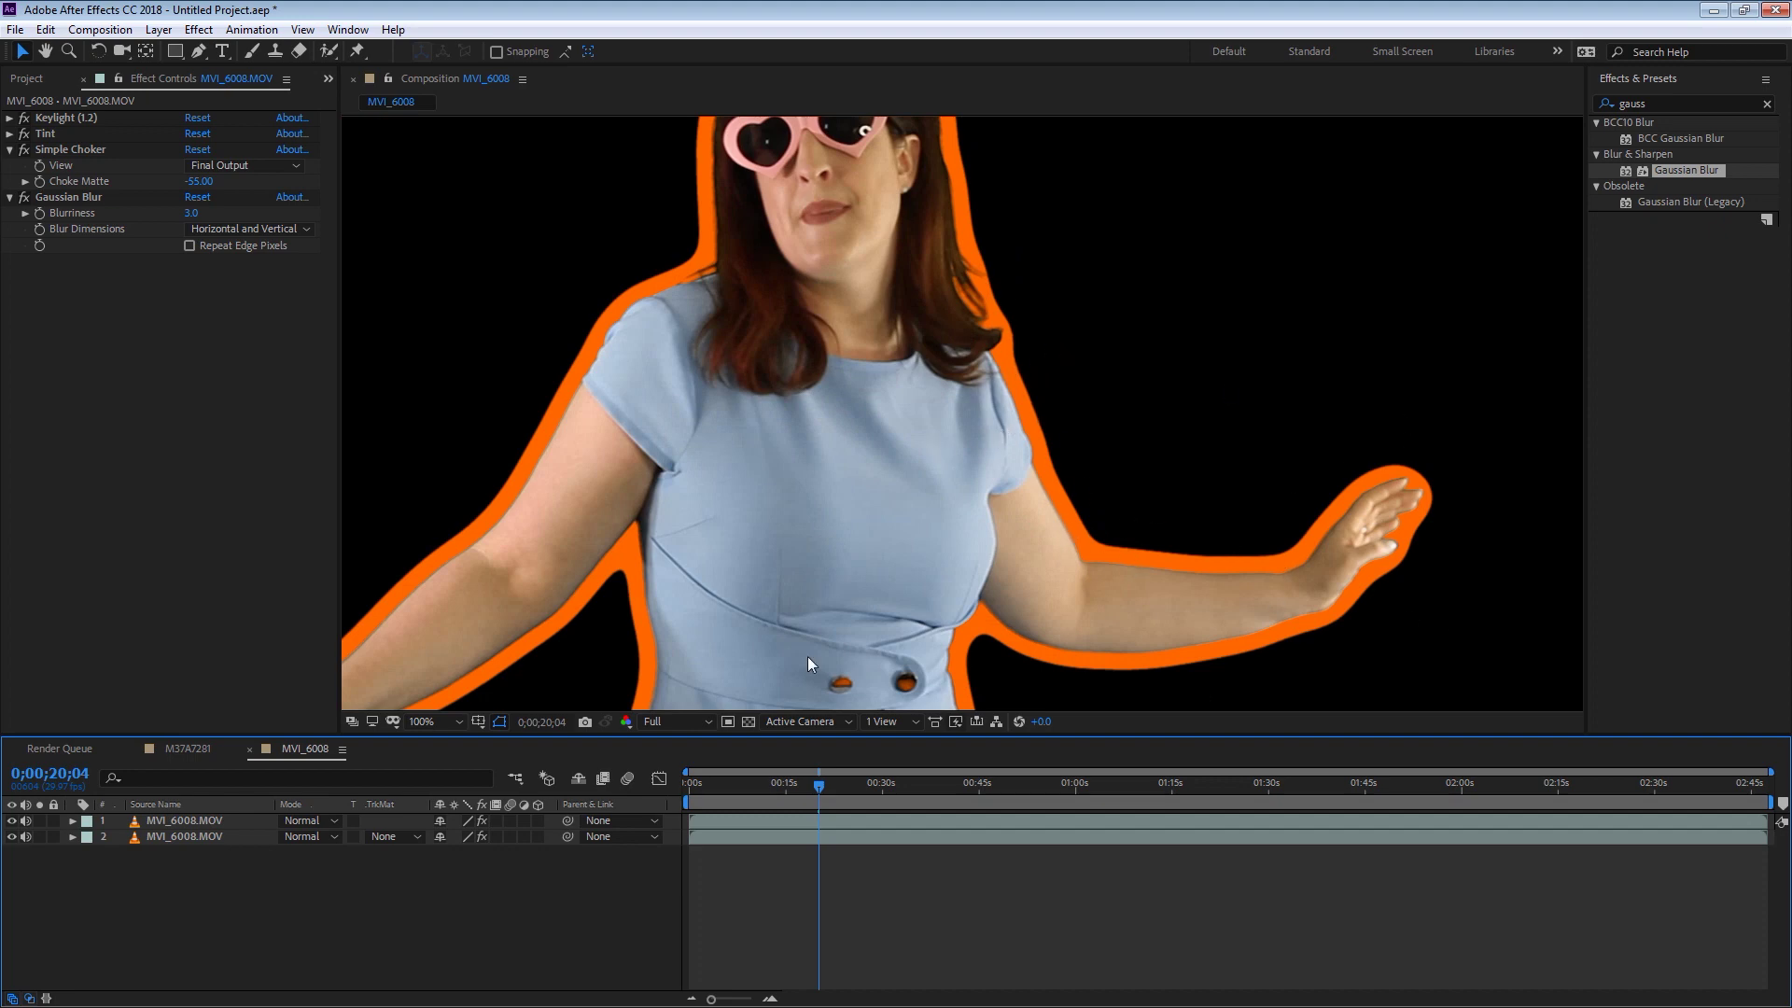
pyautogui.scroll(1, 1019, 482)
pyautogui.scroll(-1, 809, 484)
pyautogui.scroll(-1, 790, 493)
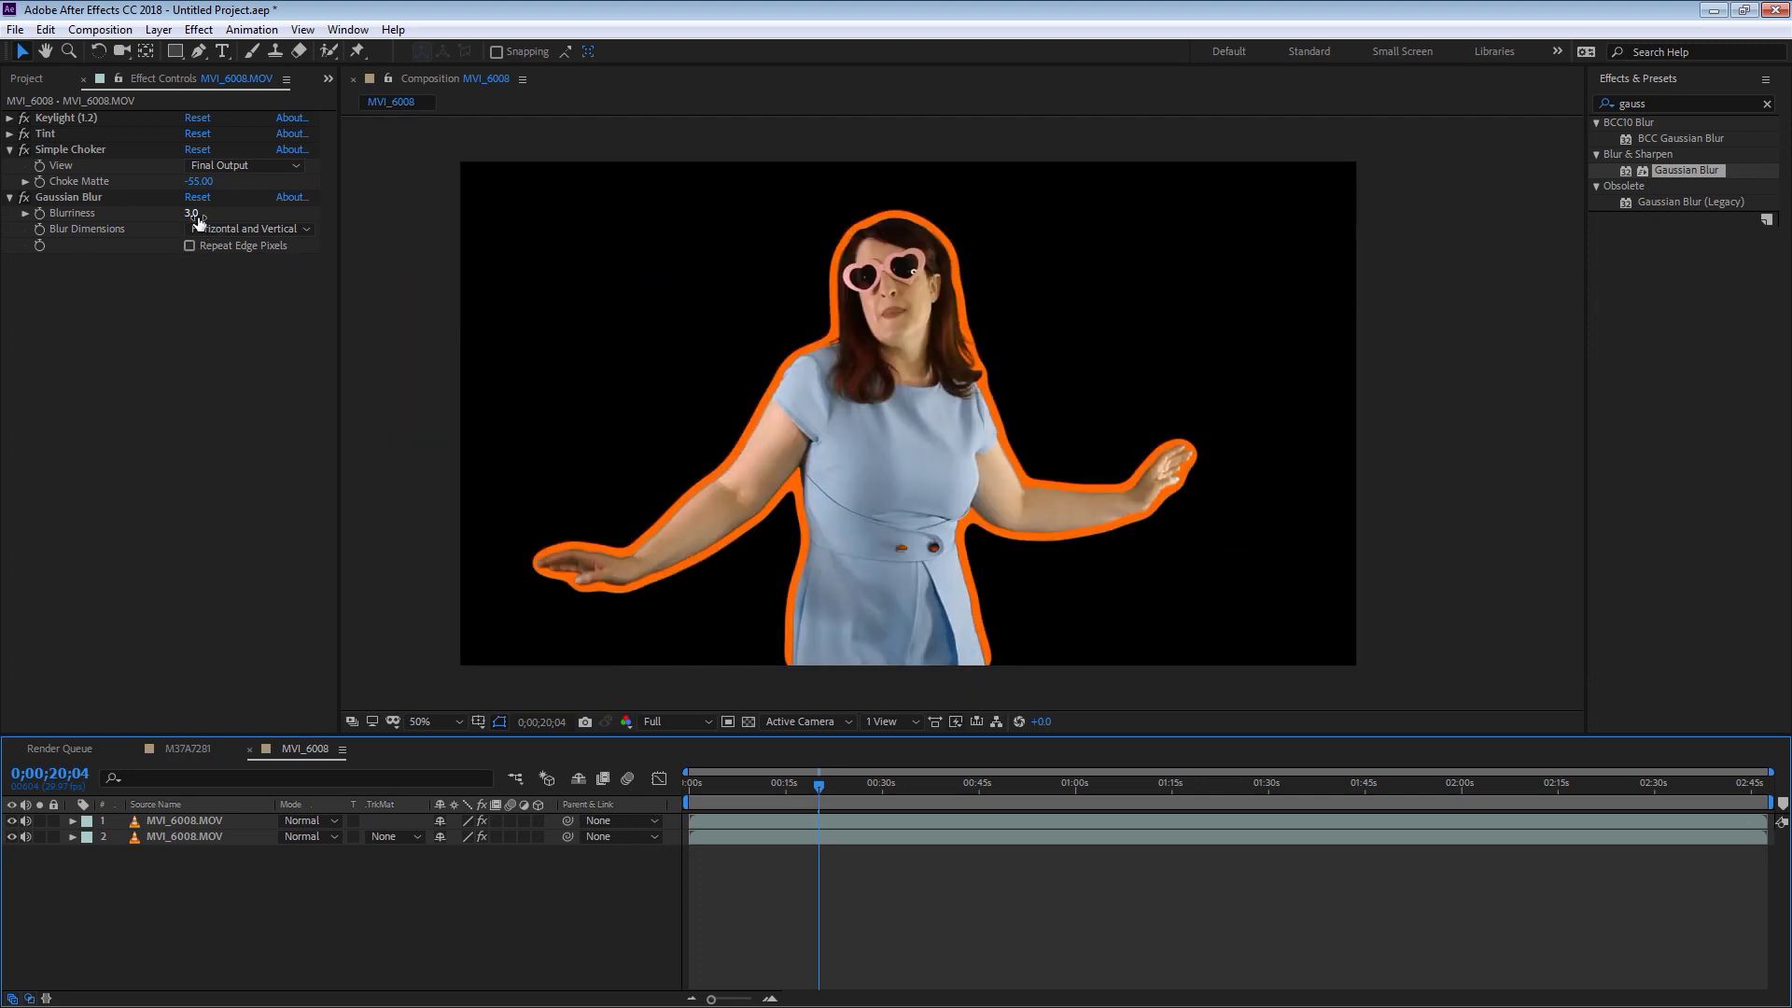
pyautogui.click(11, 151)
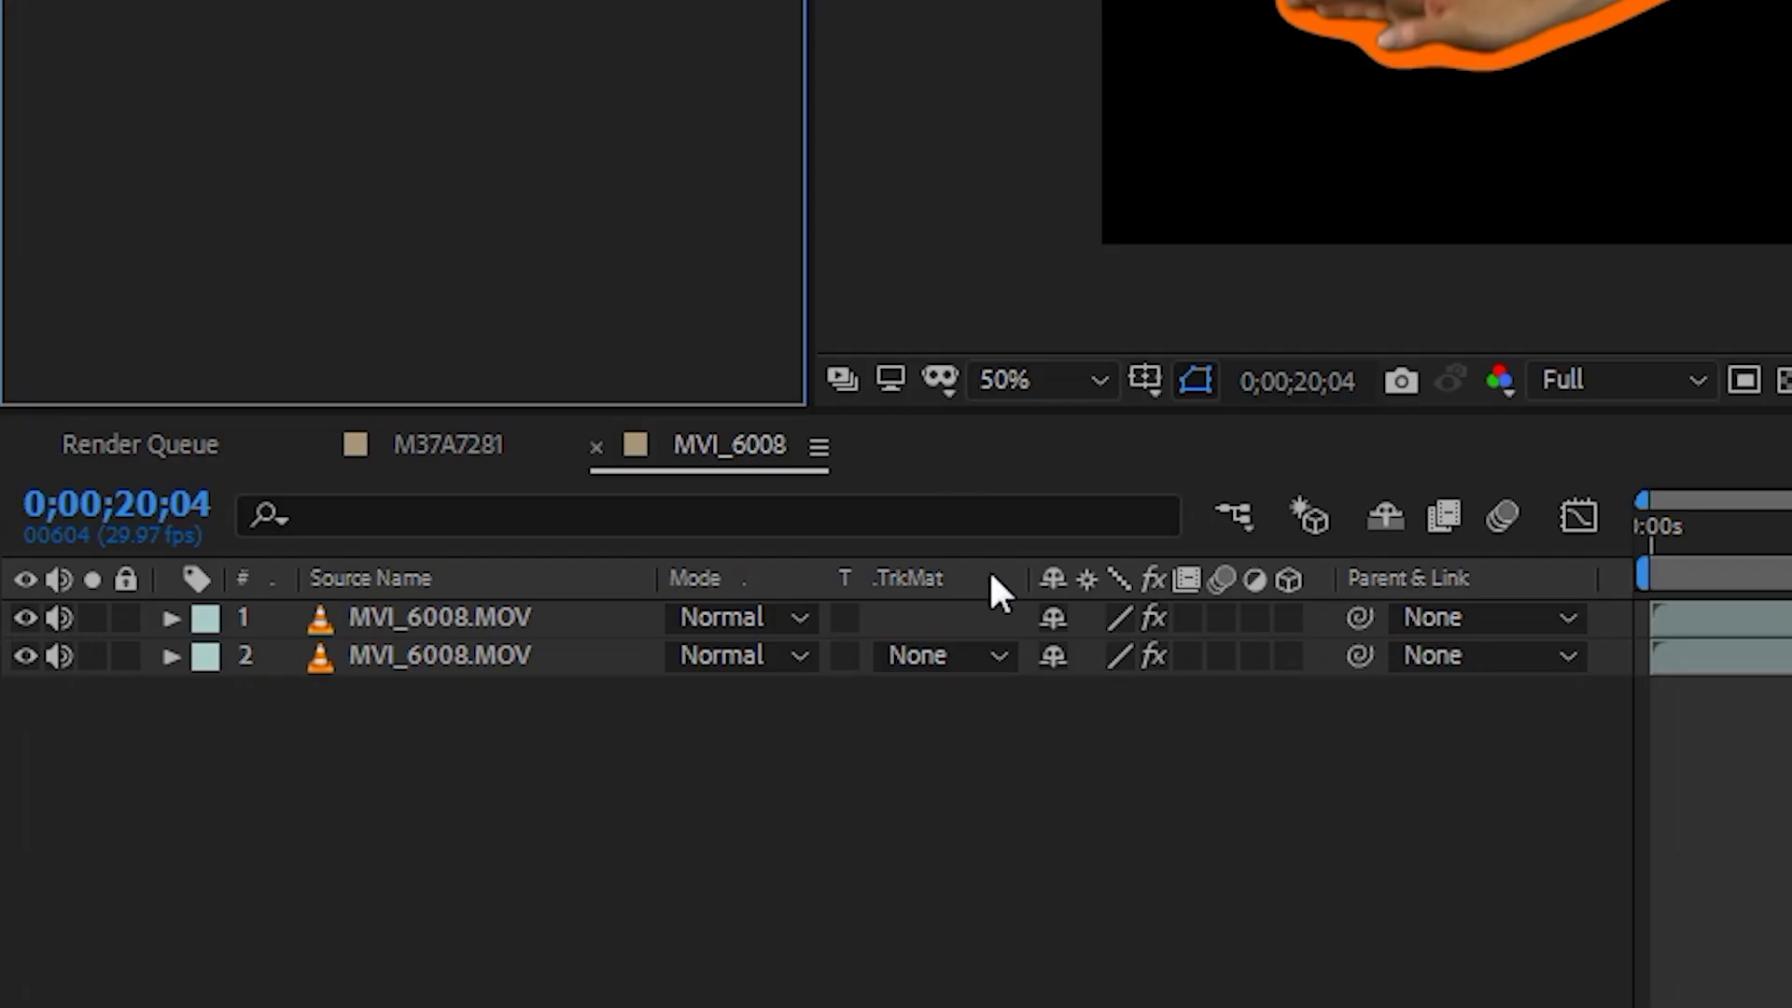
# Duplicate layer 2 with Ctrl+D and select the new layer 3
pyautogui.click(440, 670)
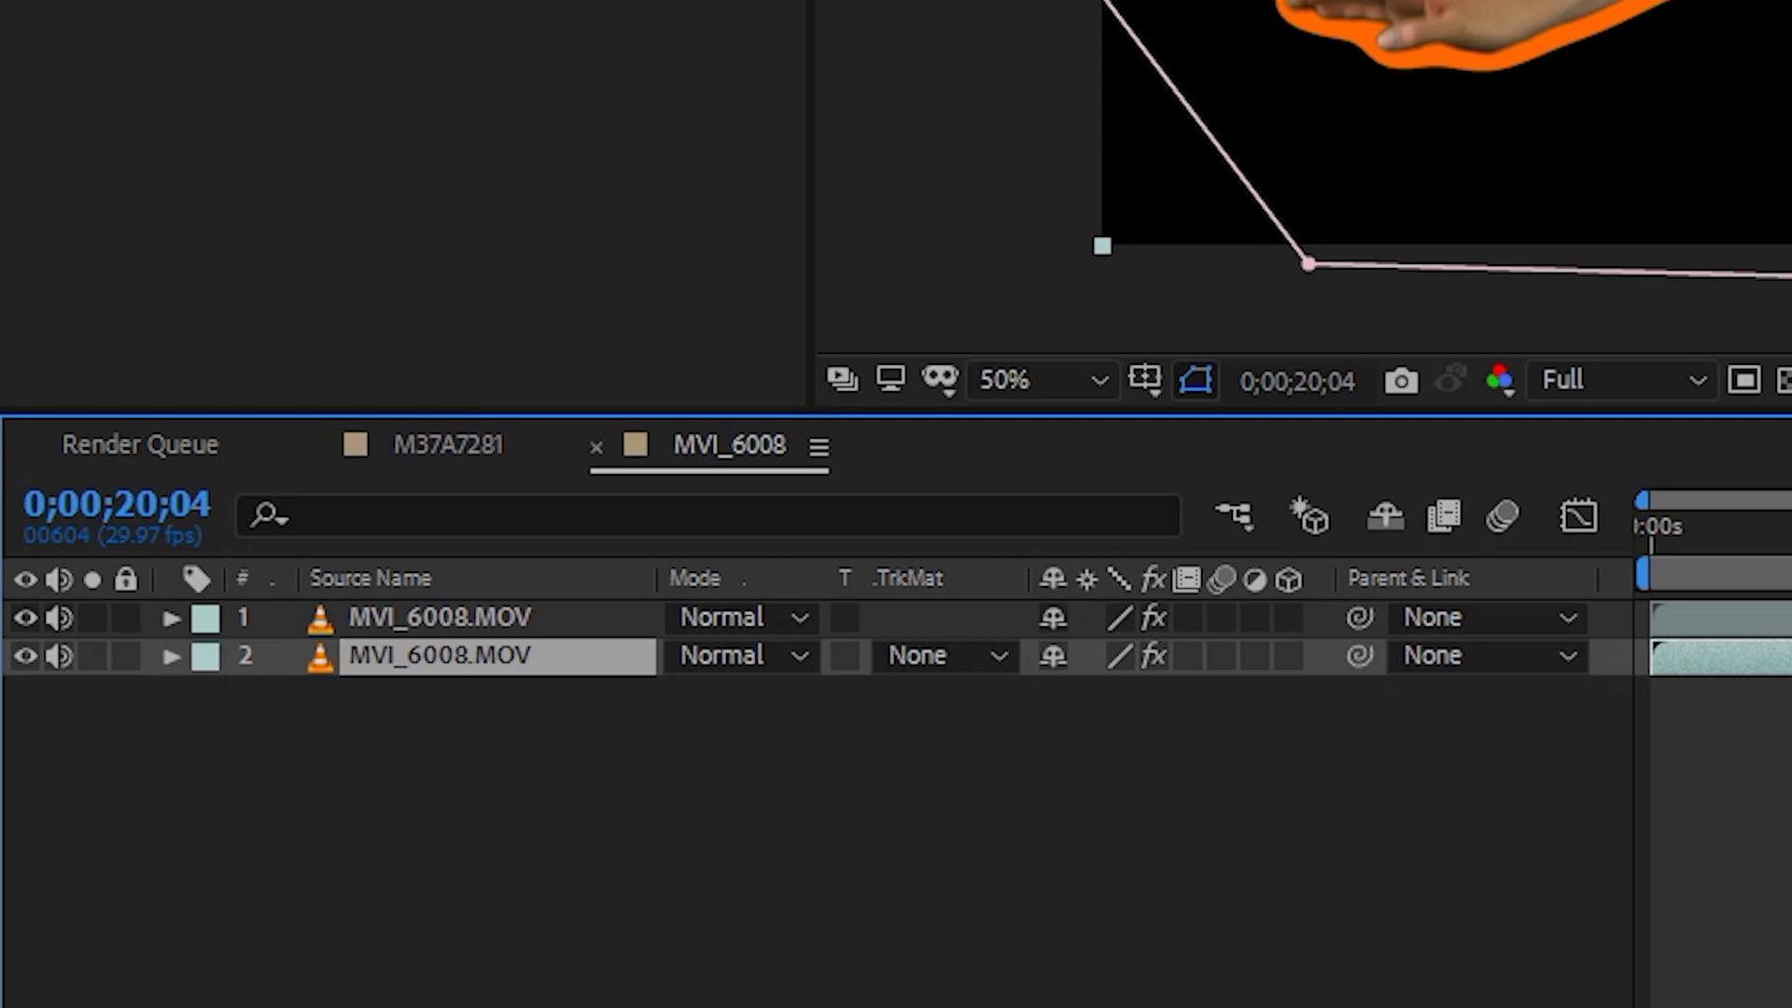
pyautogui.hotkey('ctrl', 'd')
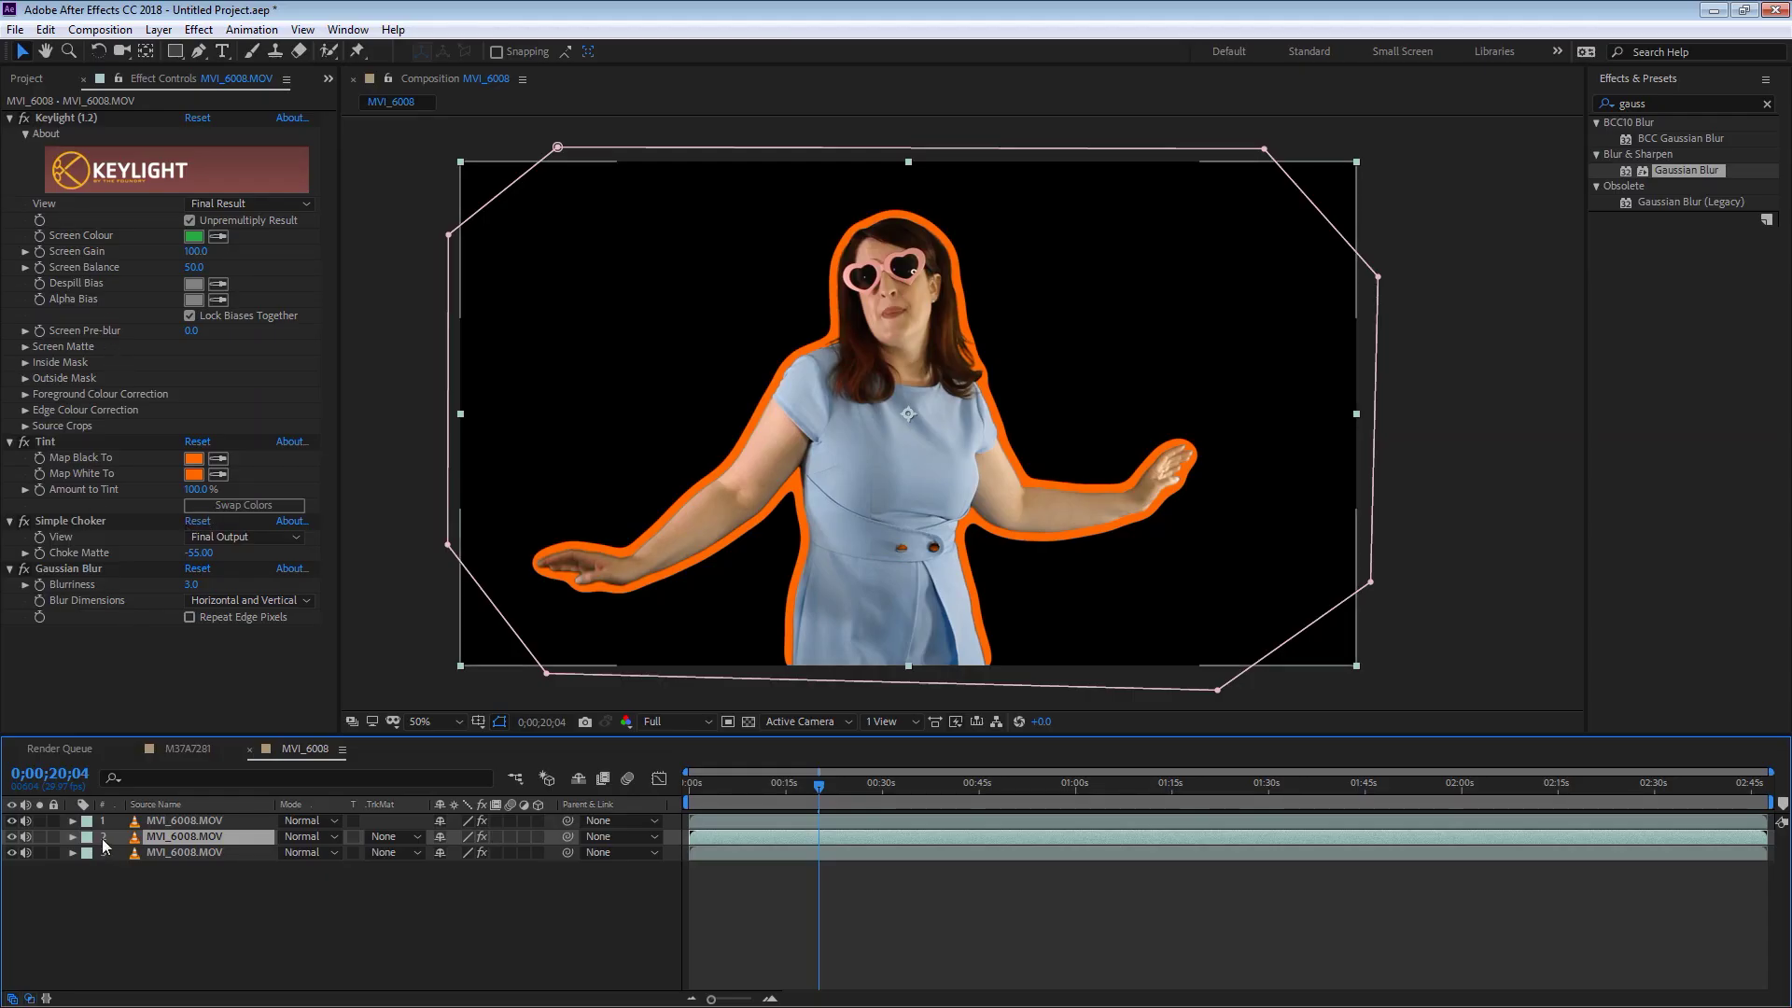
pyautogui.click(160, 854)
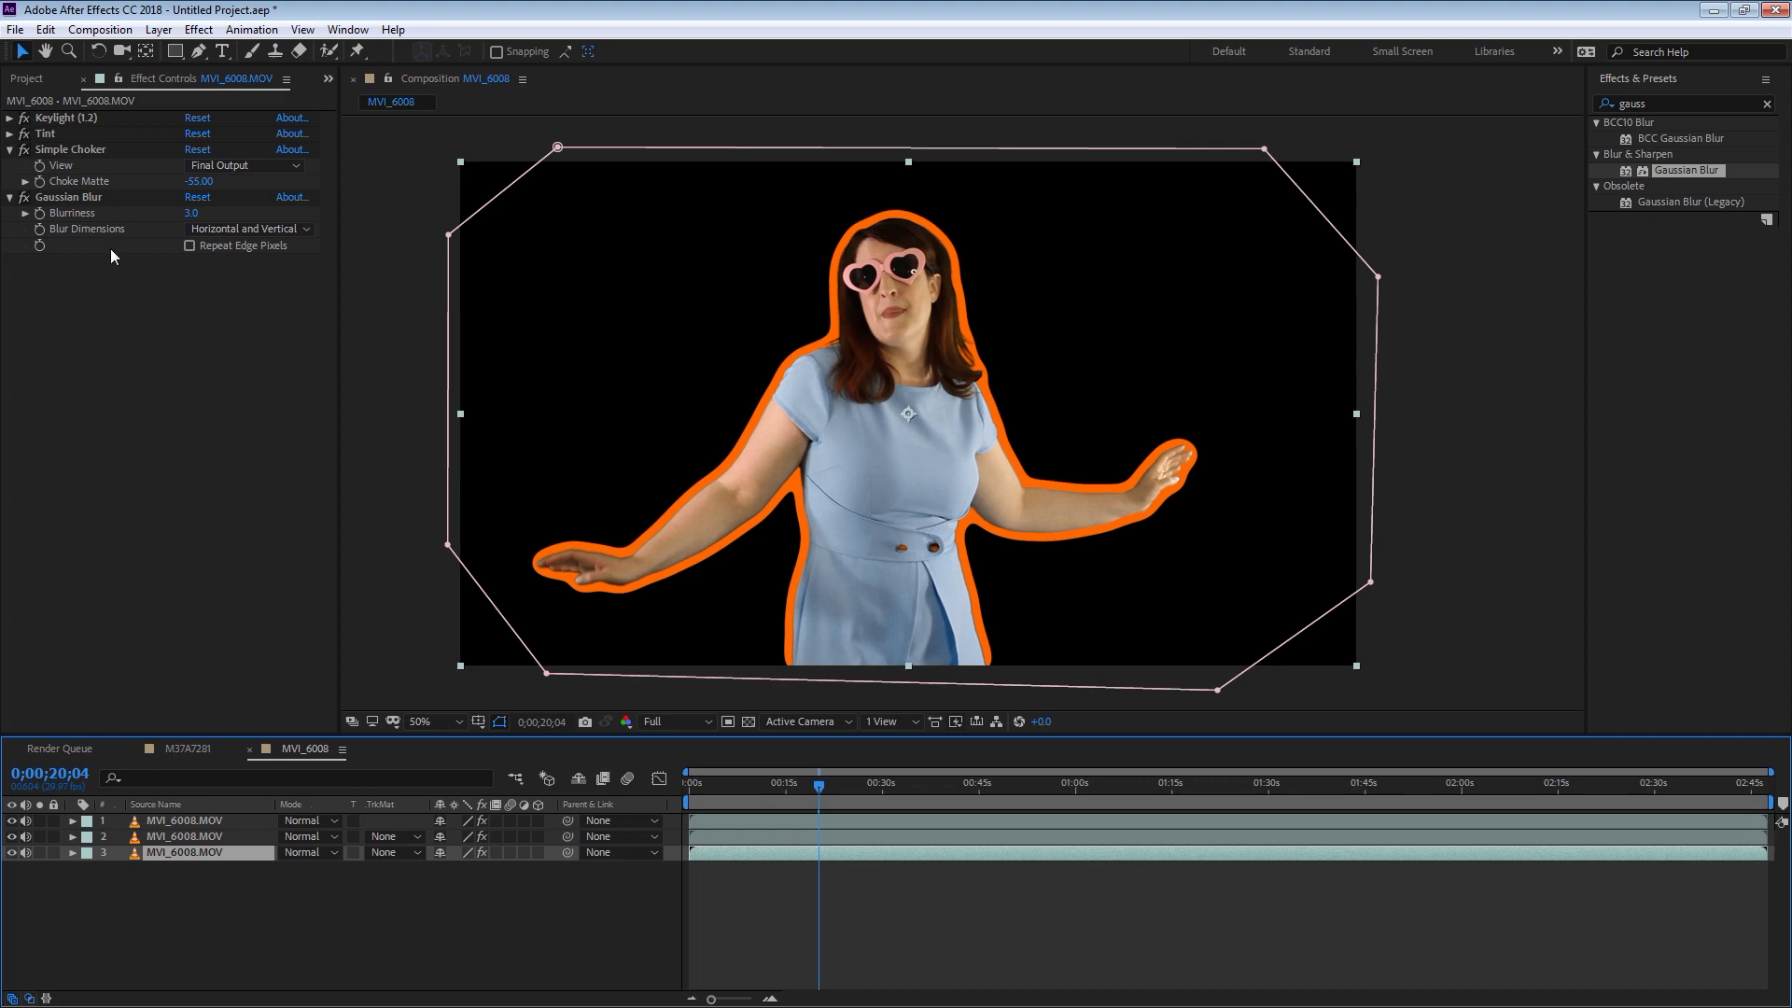
# Change layer 3's Tint Map Black To and Map White To from orange to cyan
pyautogui.click(12, 135)
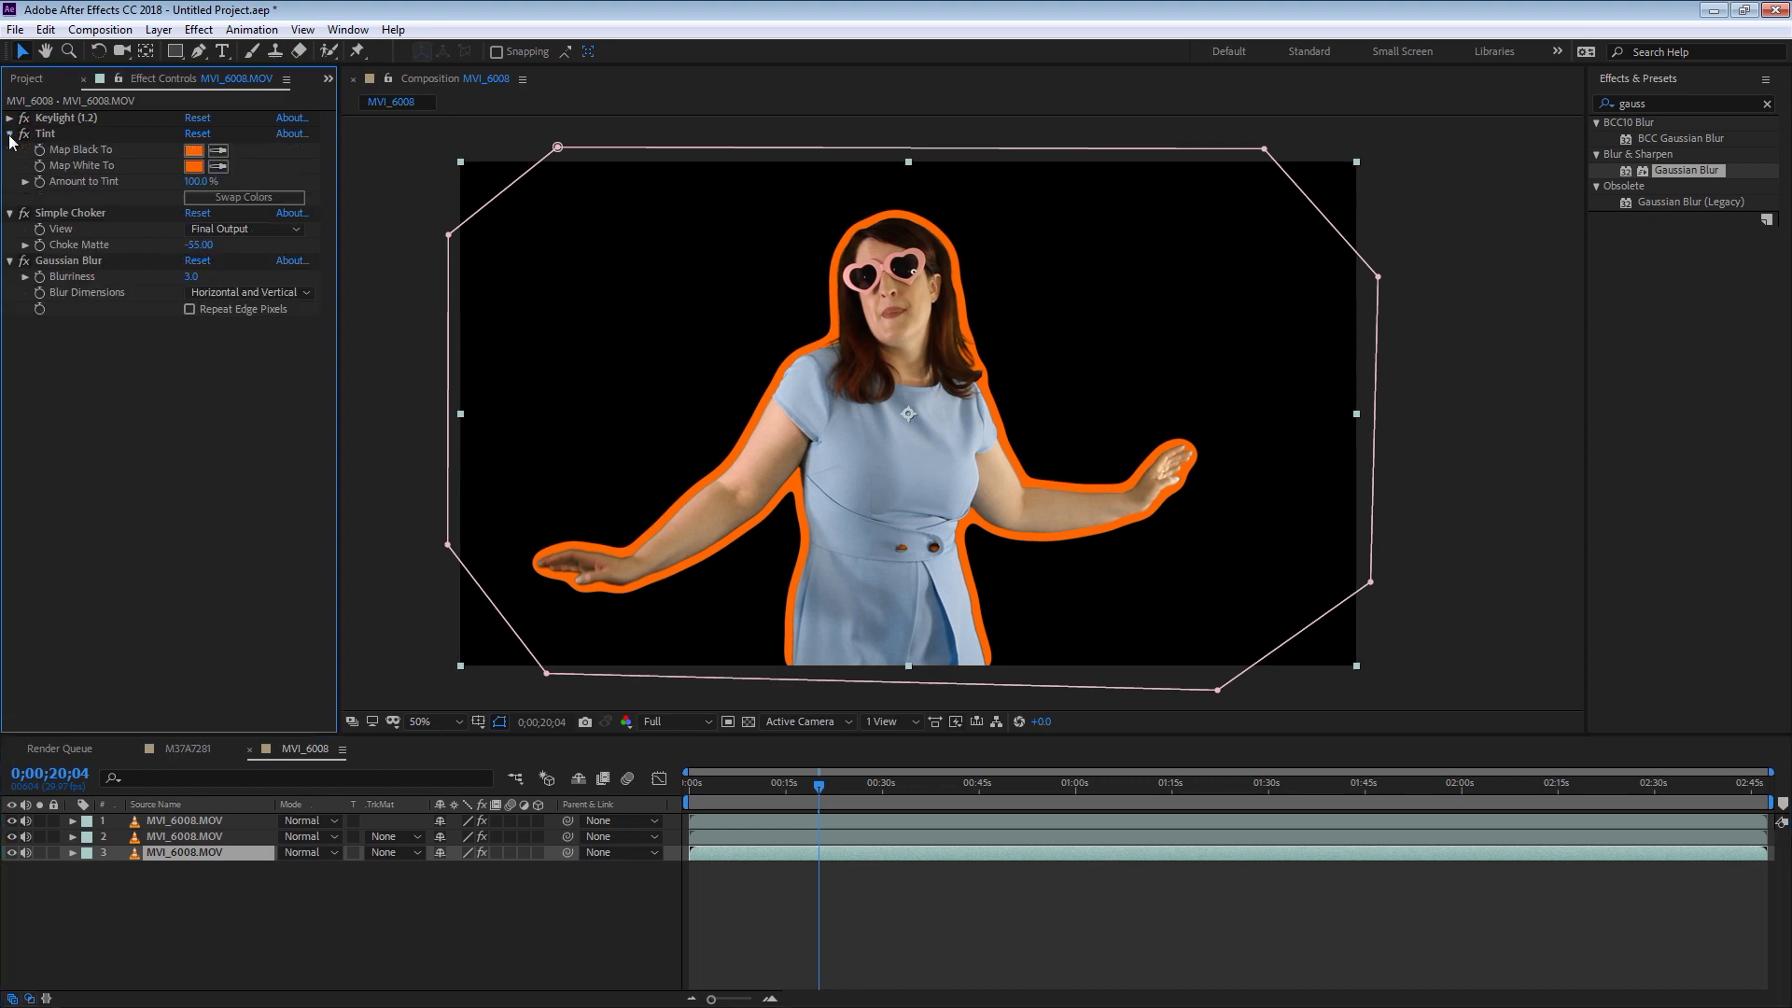
pyautogui.click(192, 152)
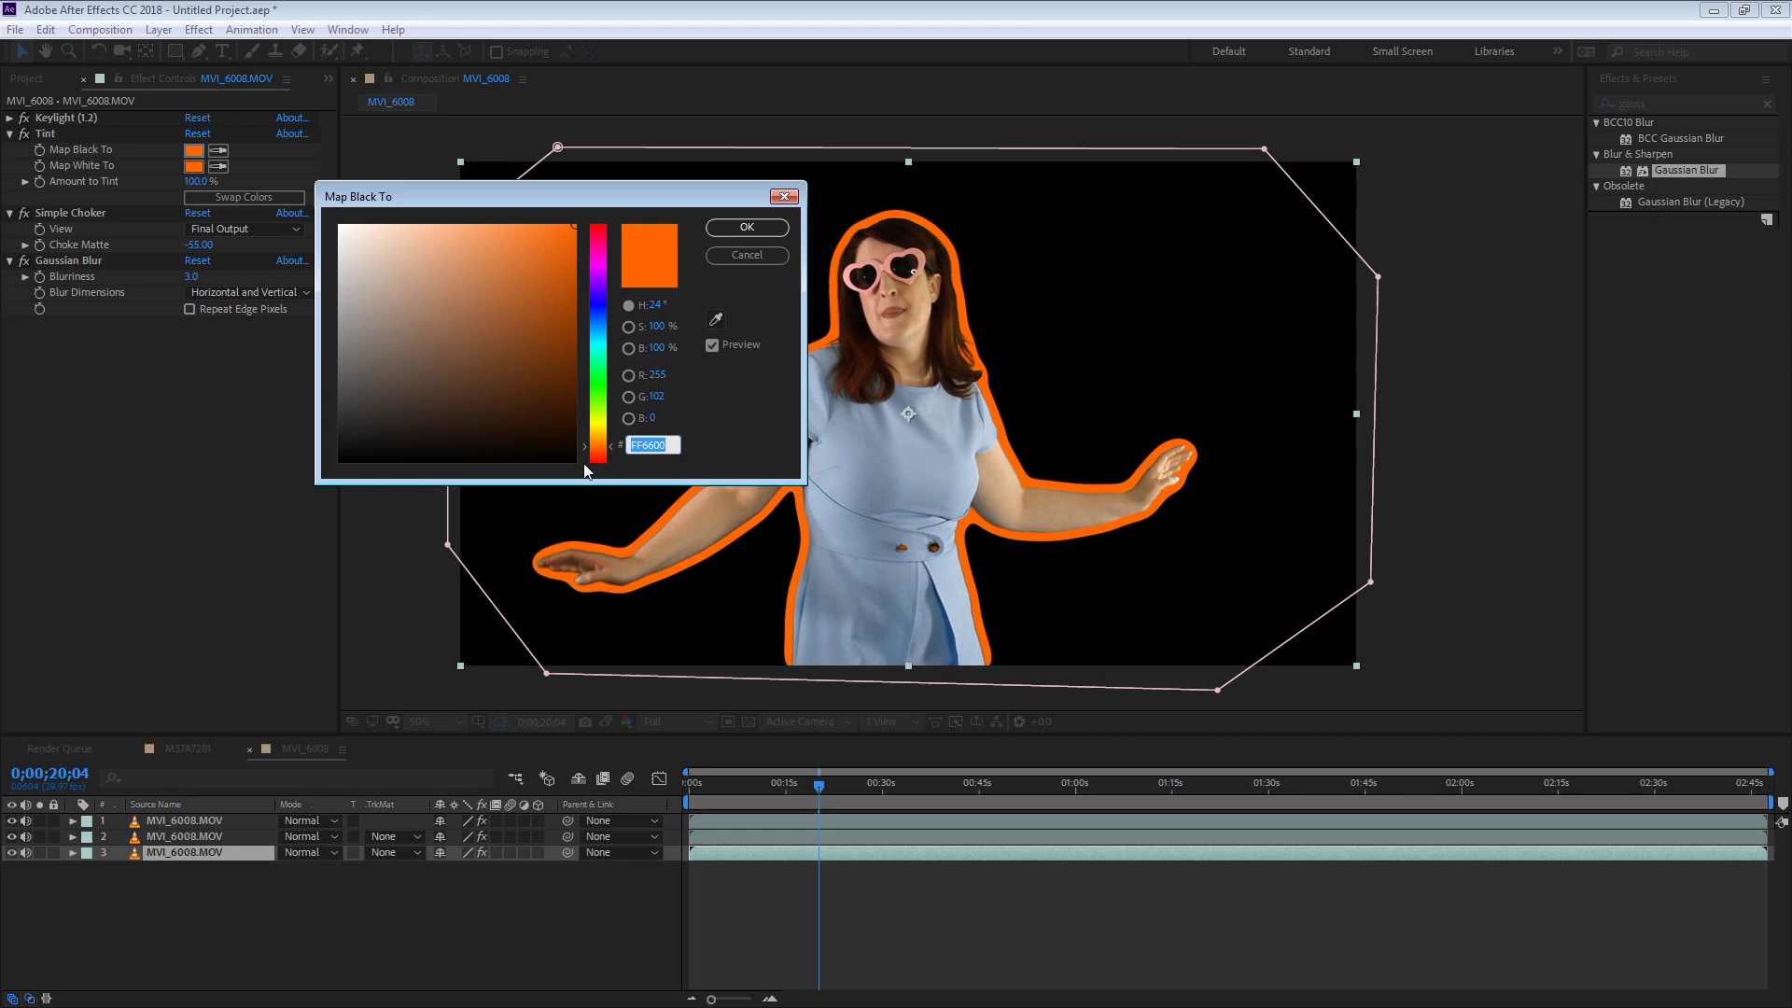
pyautogui.click(601, 328)
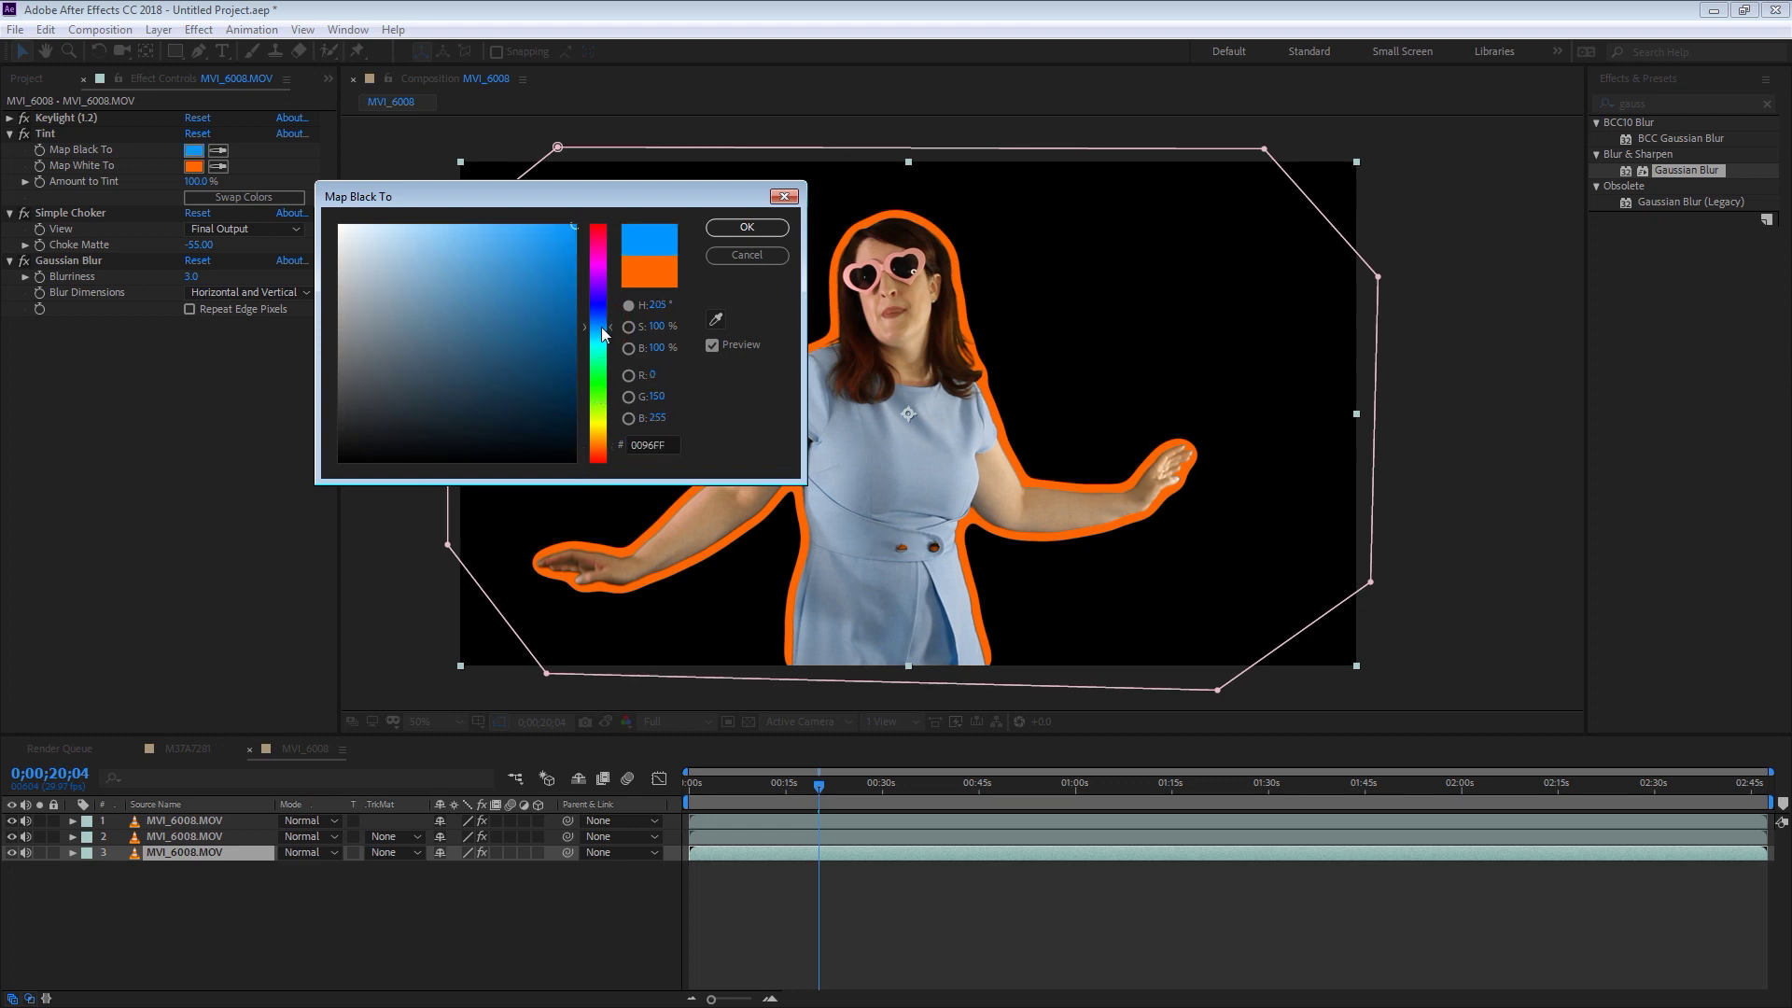
pyautogui.moveTo(602, 334); pyautogui.dragTo(605, 347)
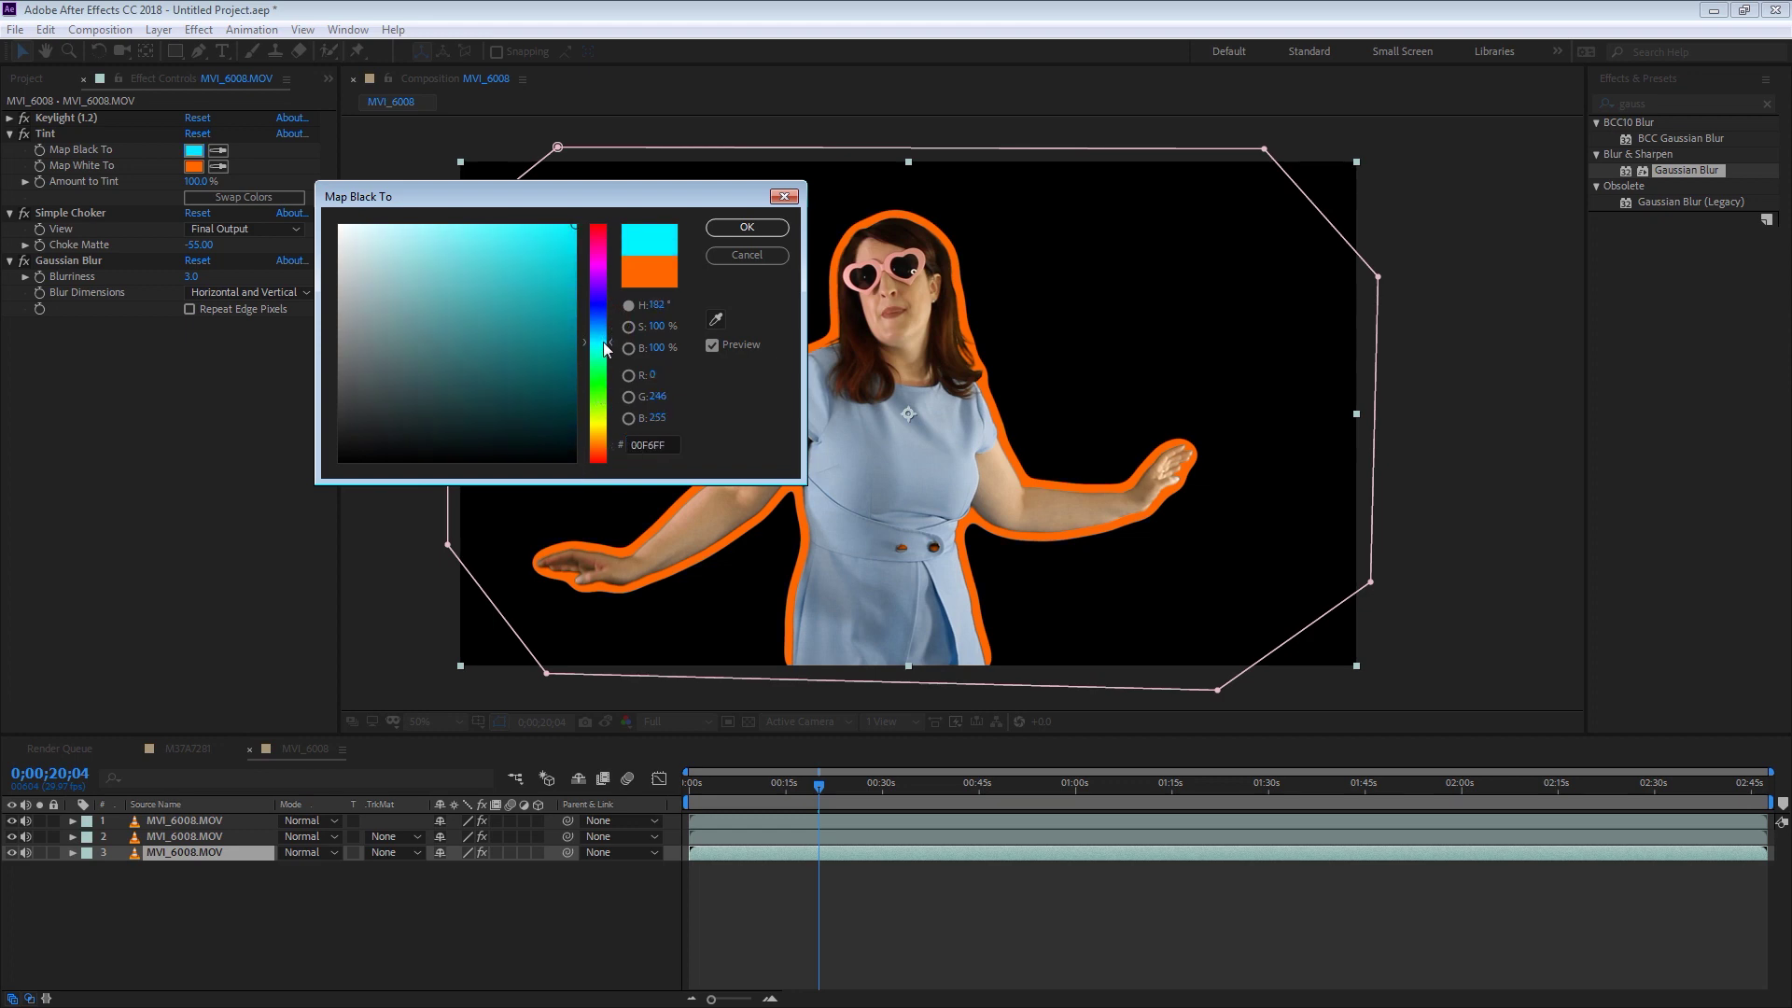
pyautogui.click(733, 229)
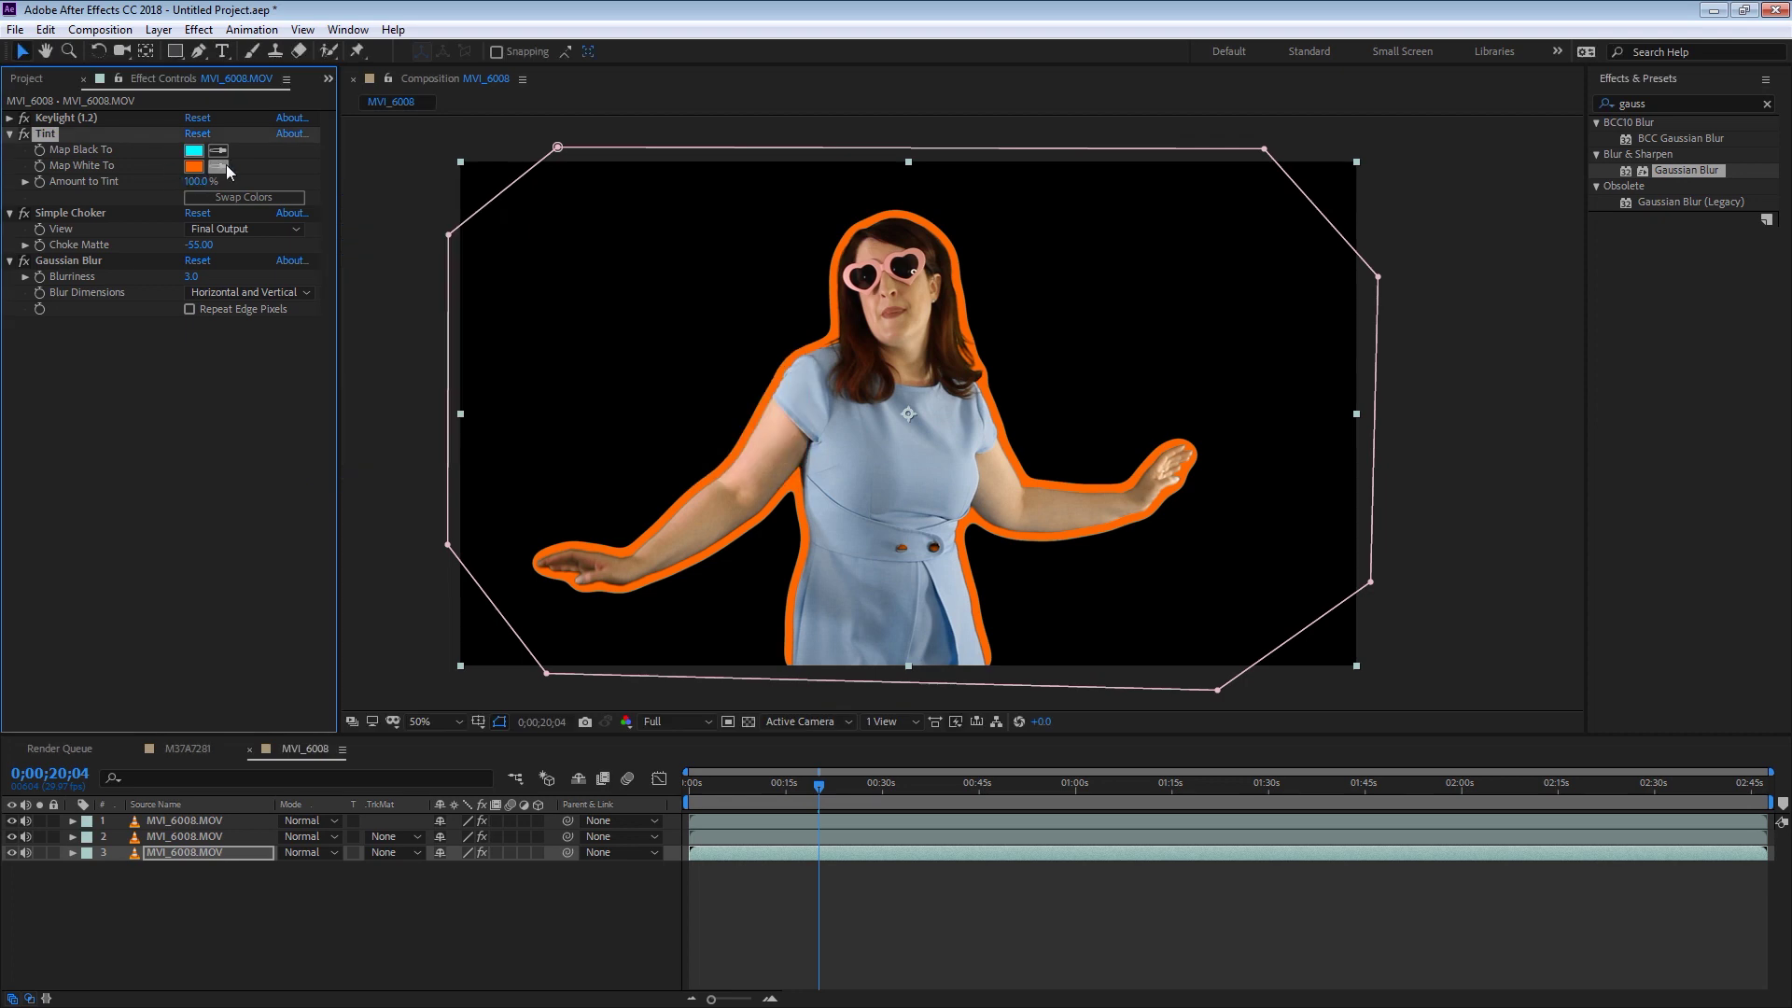
pyautogui.click(194, 154)
# Scrub Simple Choker's Choke Matte to -100.00 so a cyan edge appears
pyautogui.moveTo(203, 250); pyautogui.dragTo(5, 224)
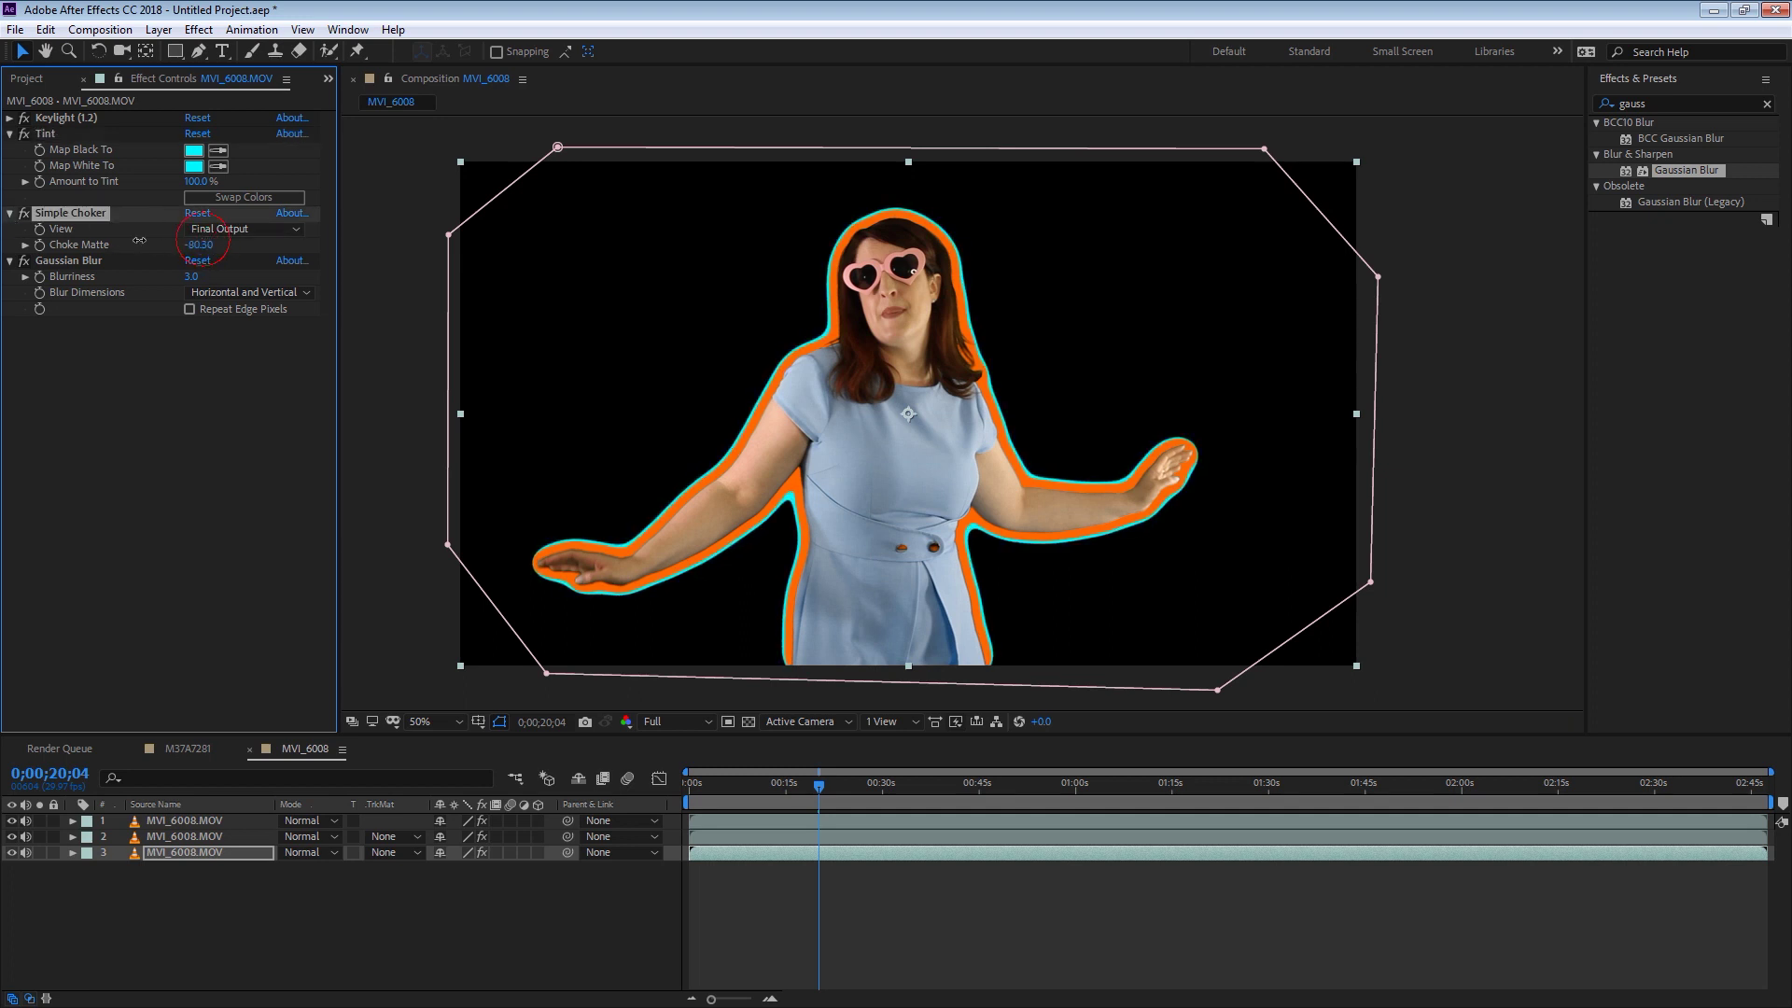
pyautogui.moveTo(213, 244); pyautogui.dragTo(4, 241)
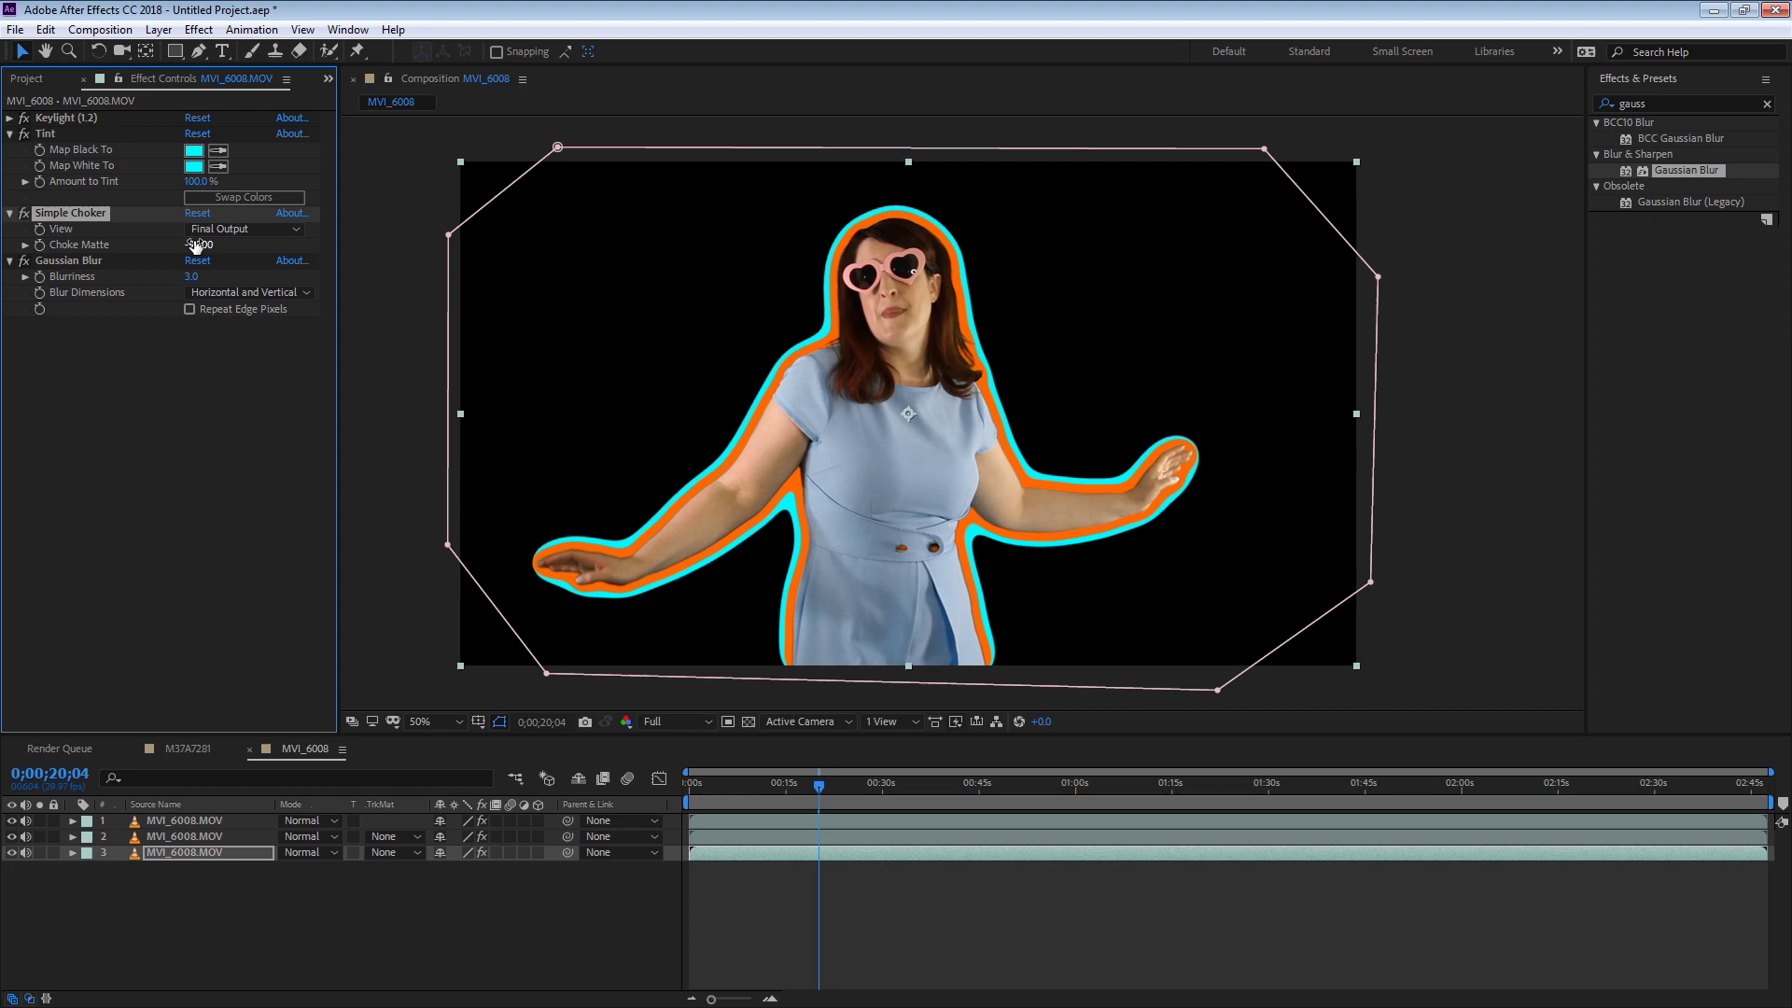
pyautogui.moveTo(199, 245); pyautogui.dragTo(11, 240)
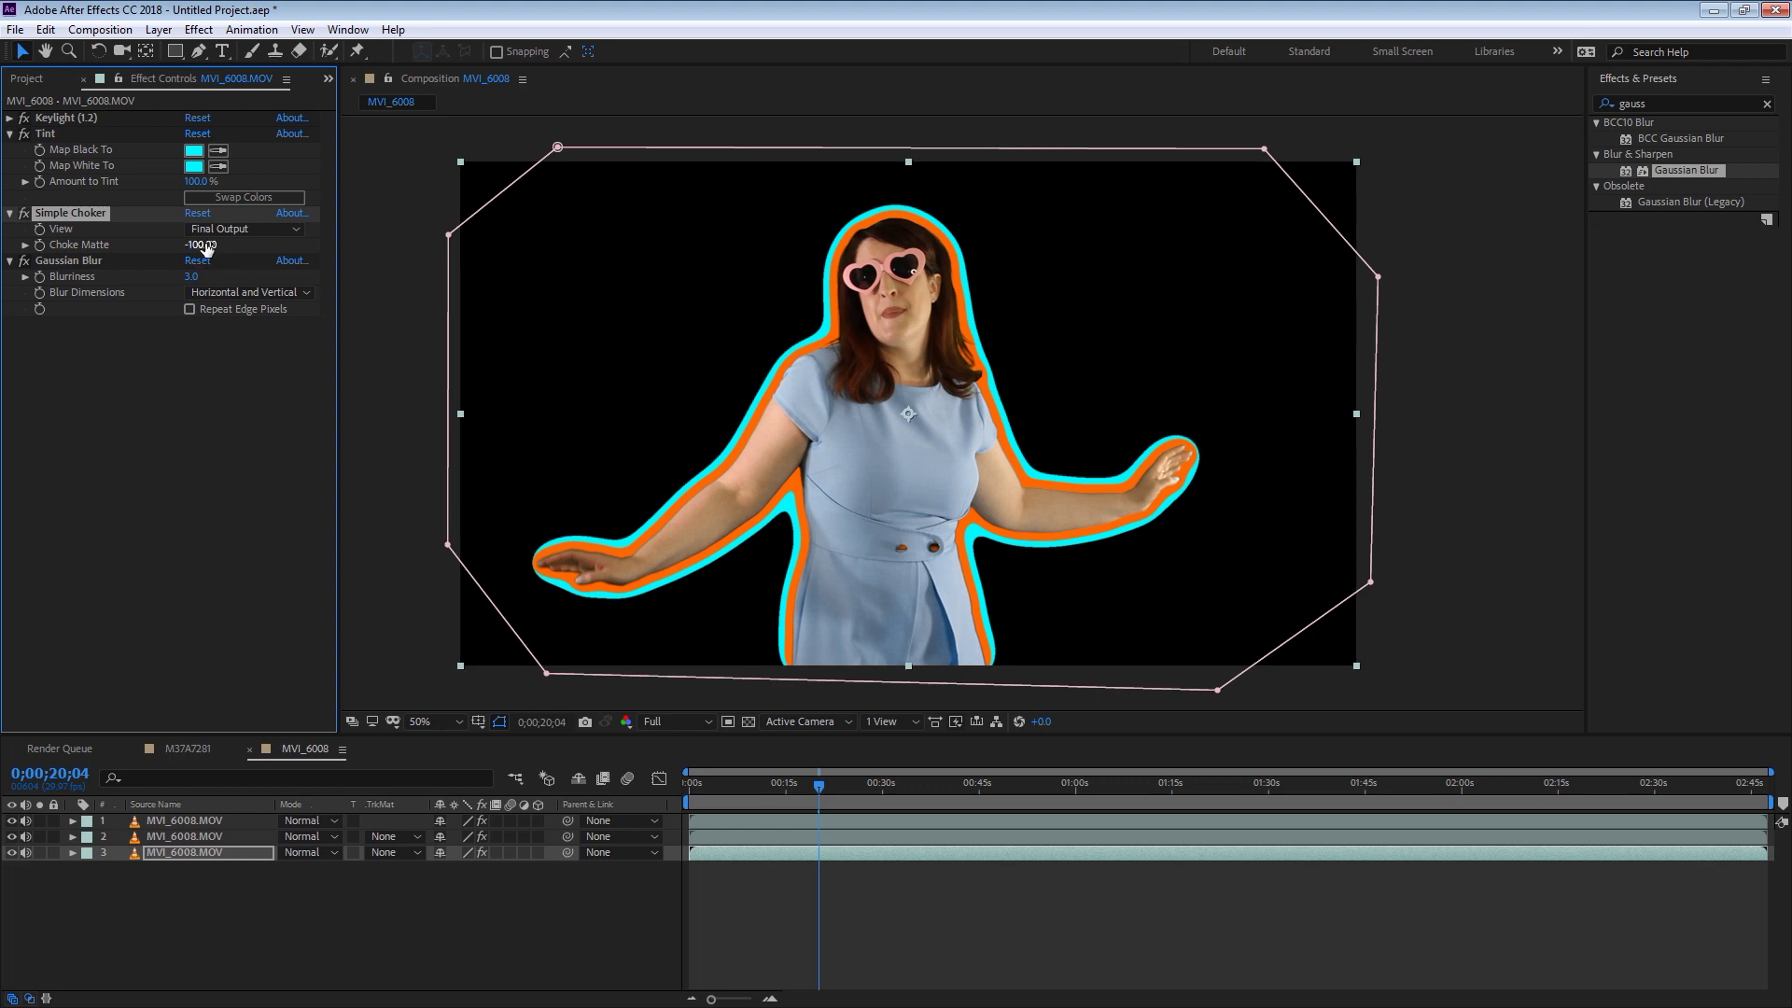
# Duplicate the Simple Choker and set Simple Choker 3's Choke Matte to -39.60
pyautogui.click(80, 213)
pyautogui.hotkey('ctrl', 'd')
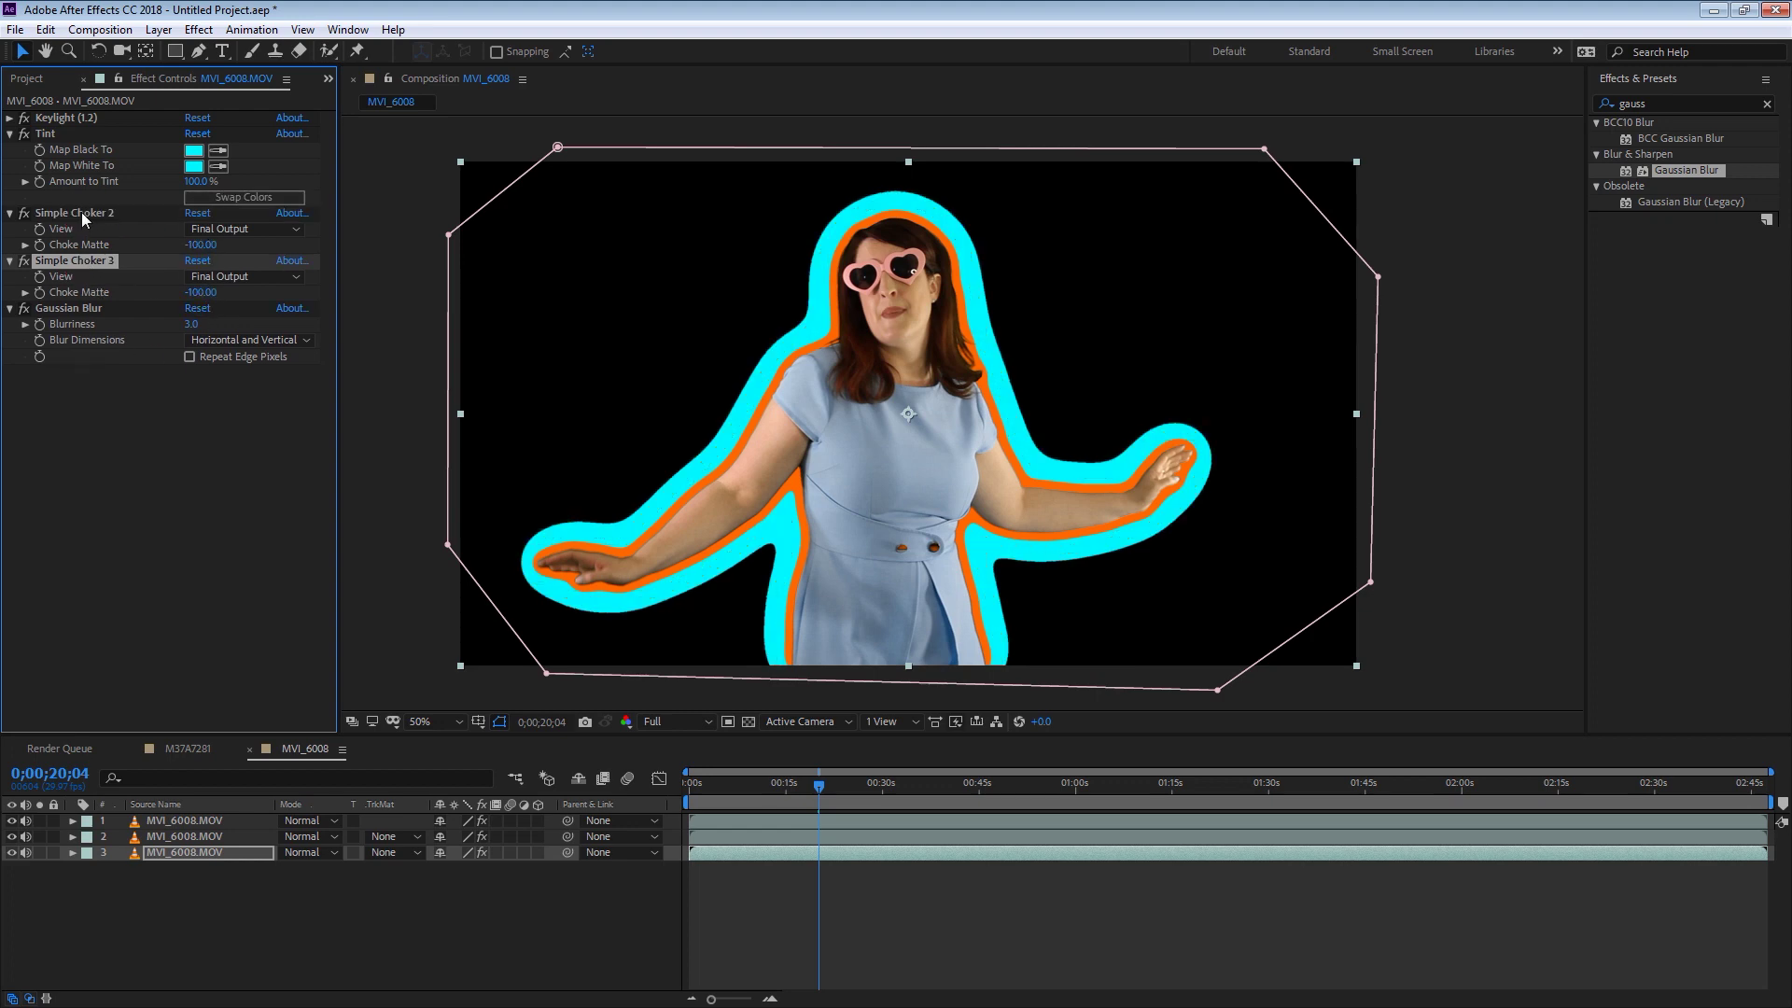
pyautogui.click(200, 292)
pyautogui.moveTo(200, 292); pyautogui.dragTo(762, 548)
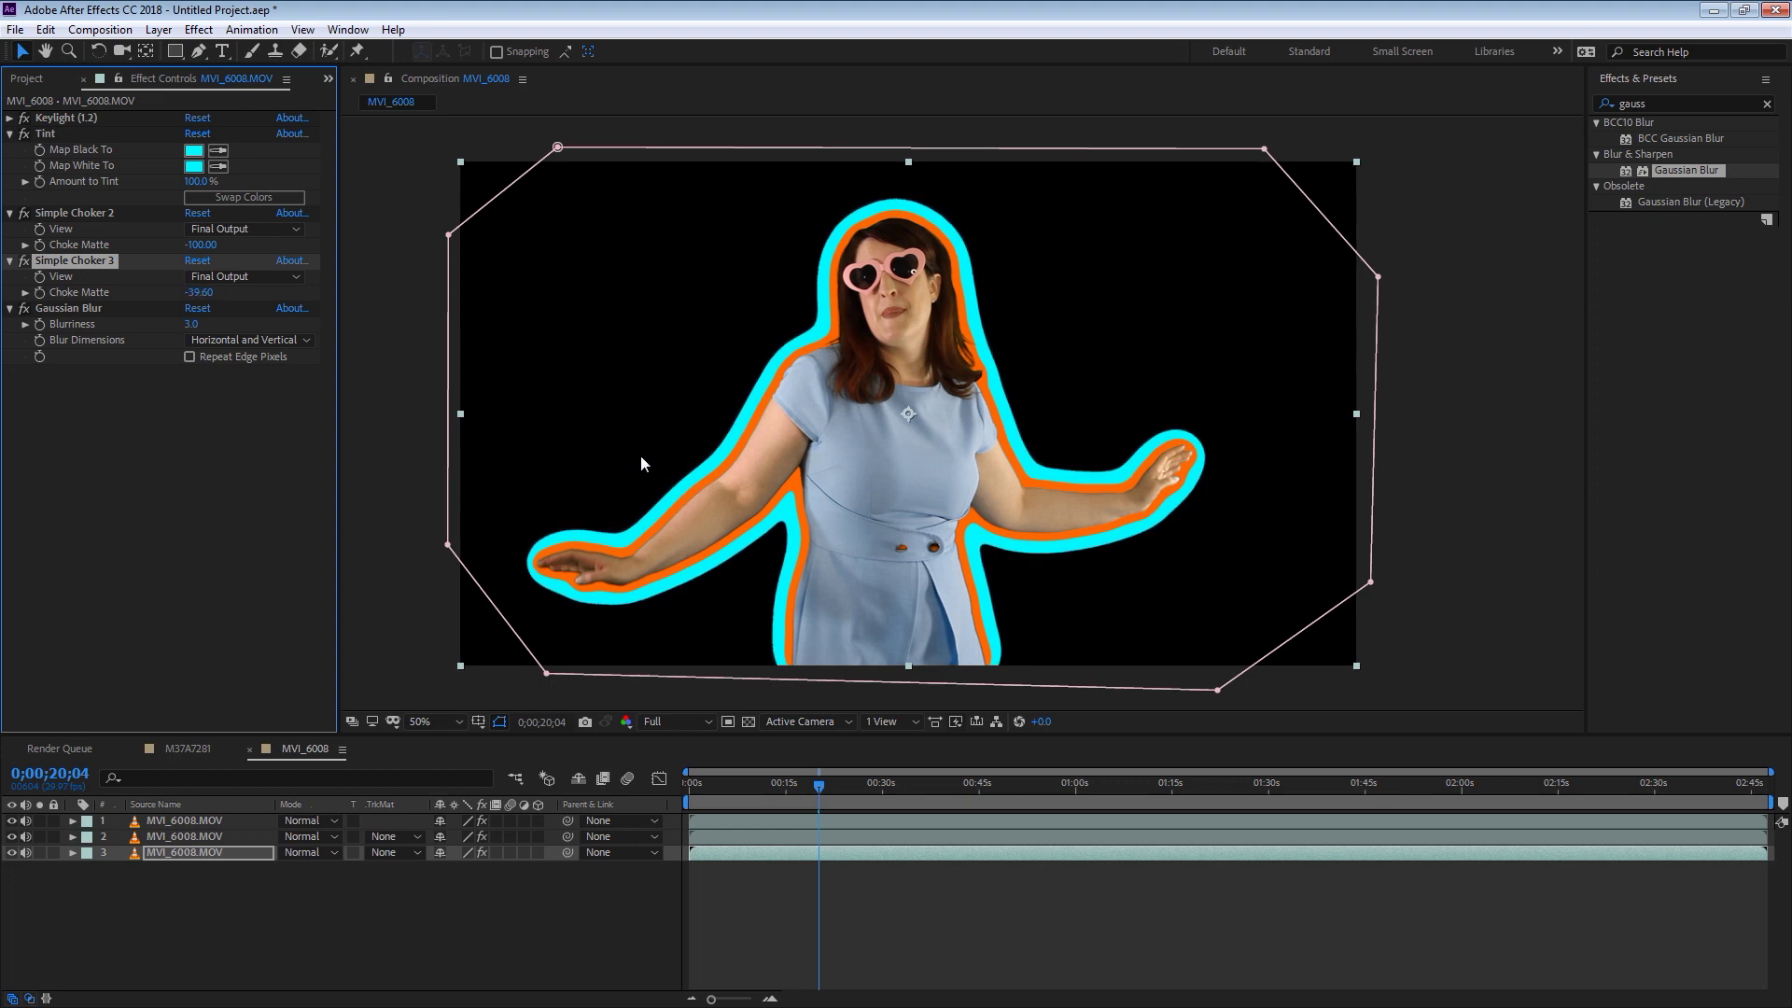
# Duplicate layer 3 into a fourth MVI_6008.MOV layer
pyautogui.click(292, 940)
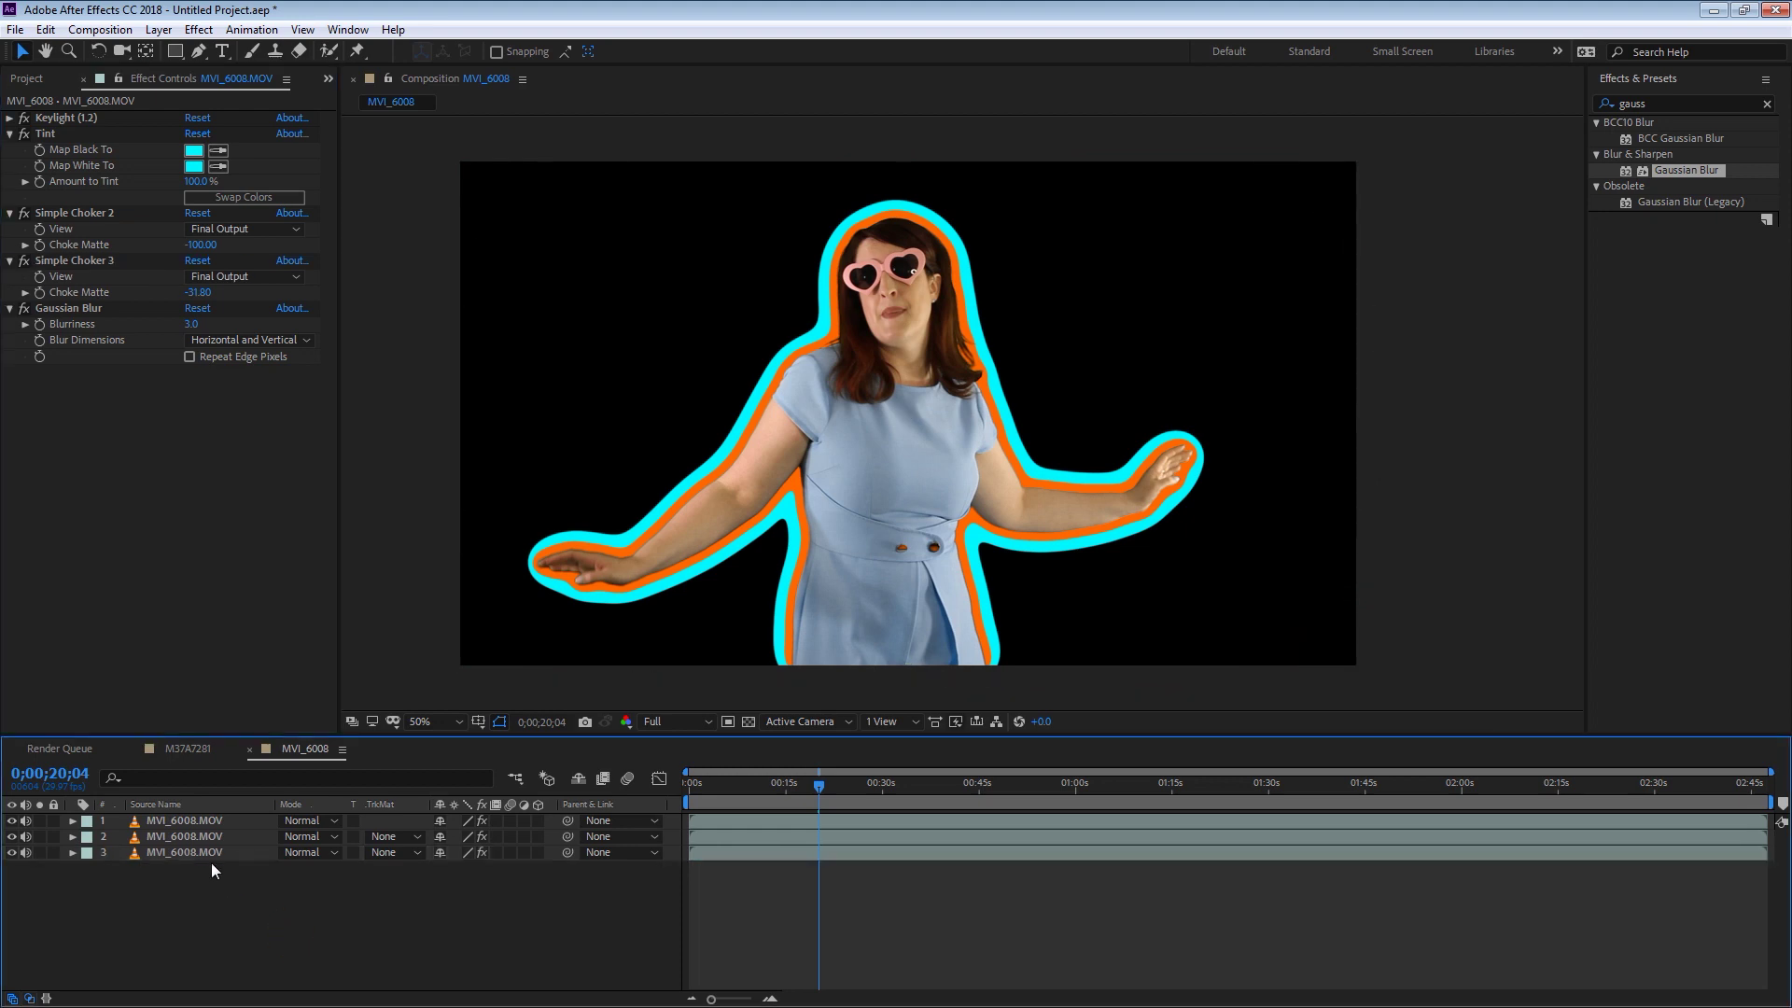
pyautogui.click(210, 854)
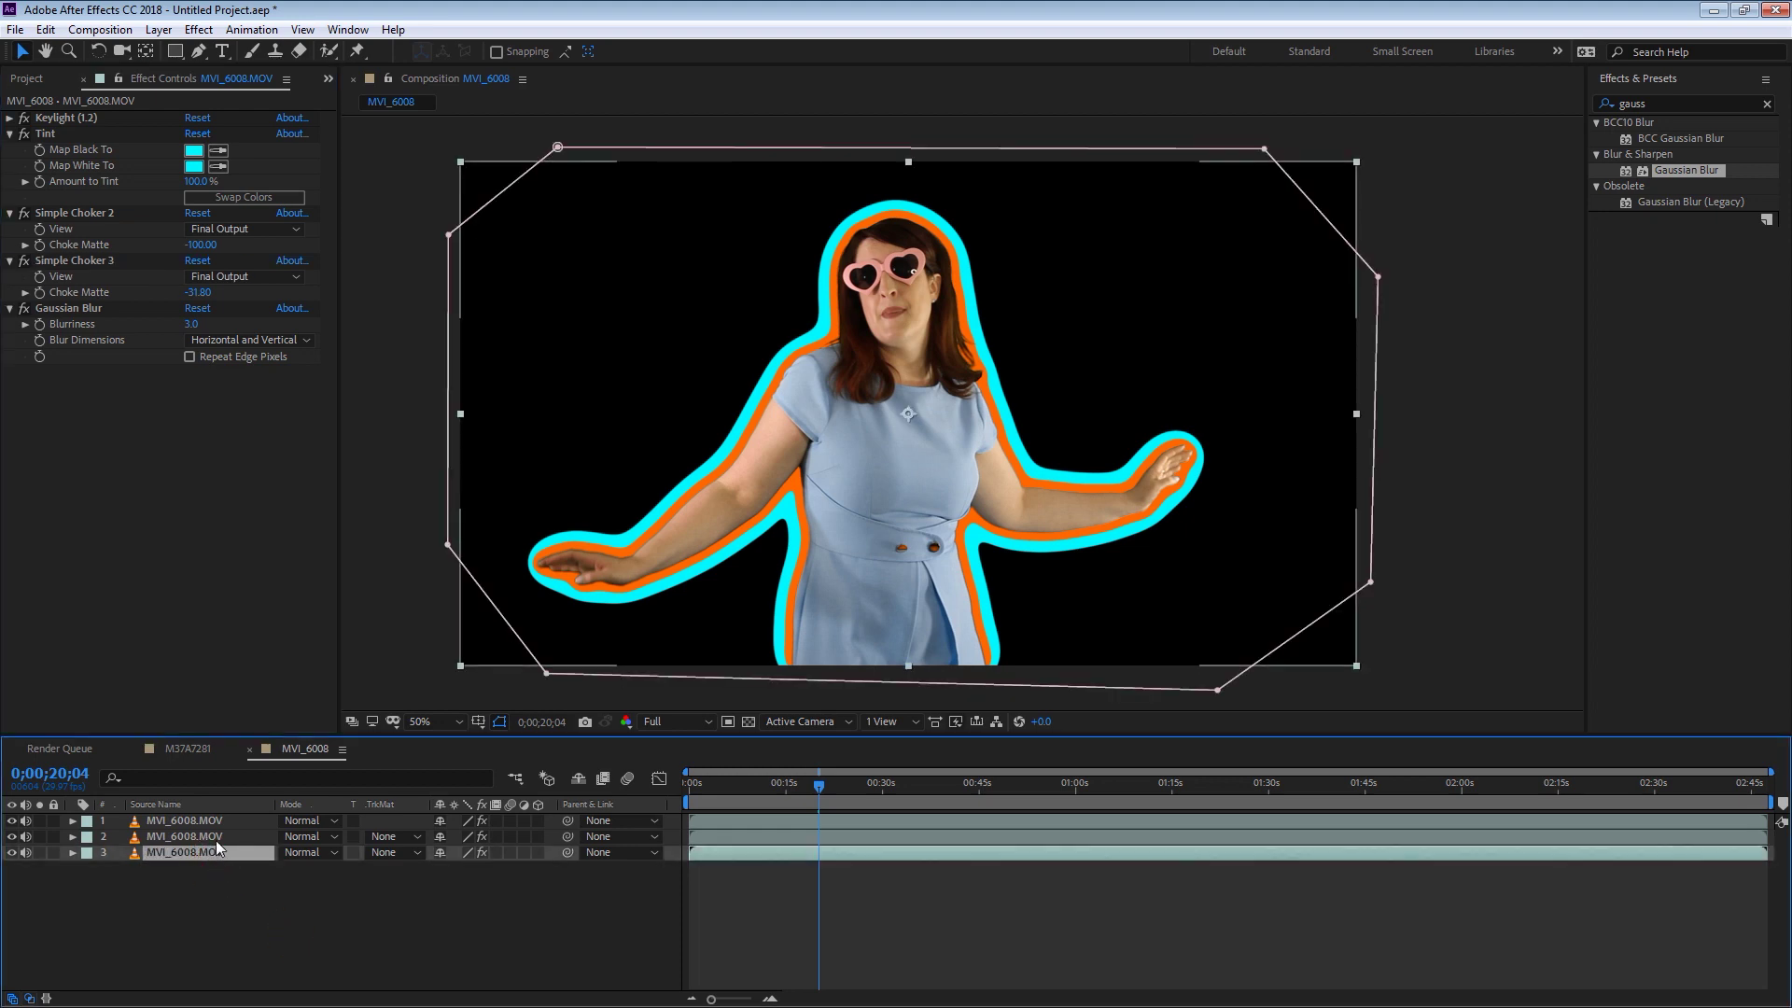
pyautogui.hotkey('ctrl', 'd')
pyautogui.click(196, 868)
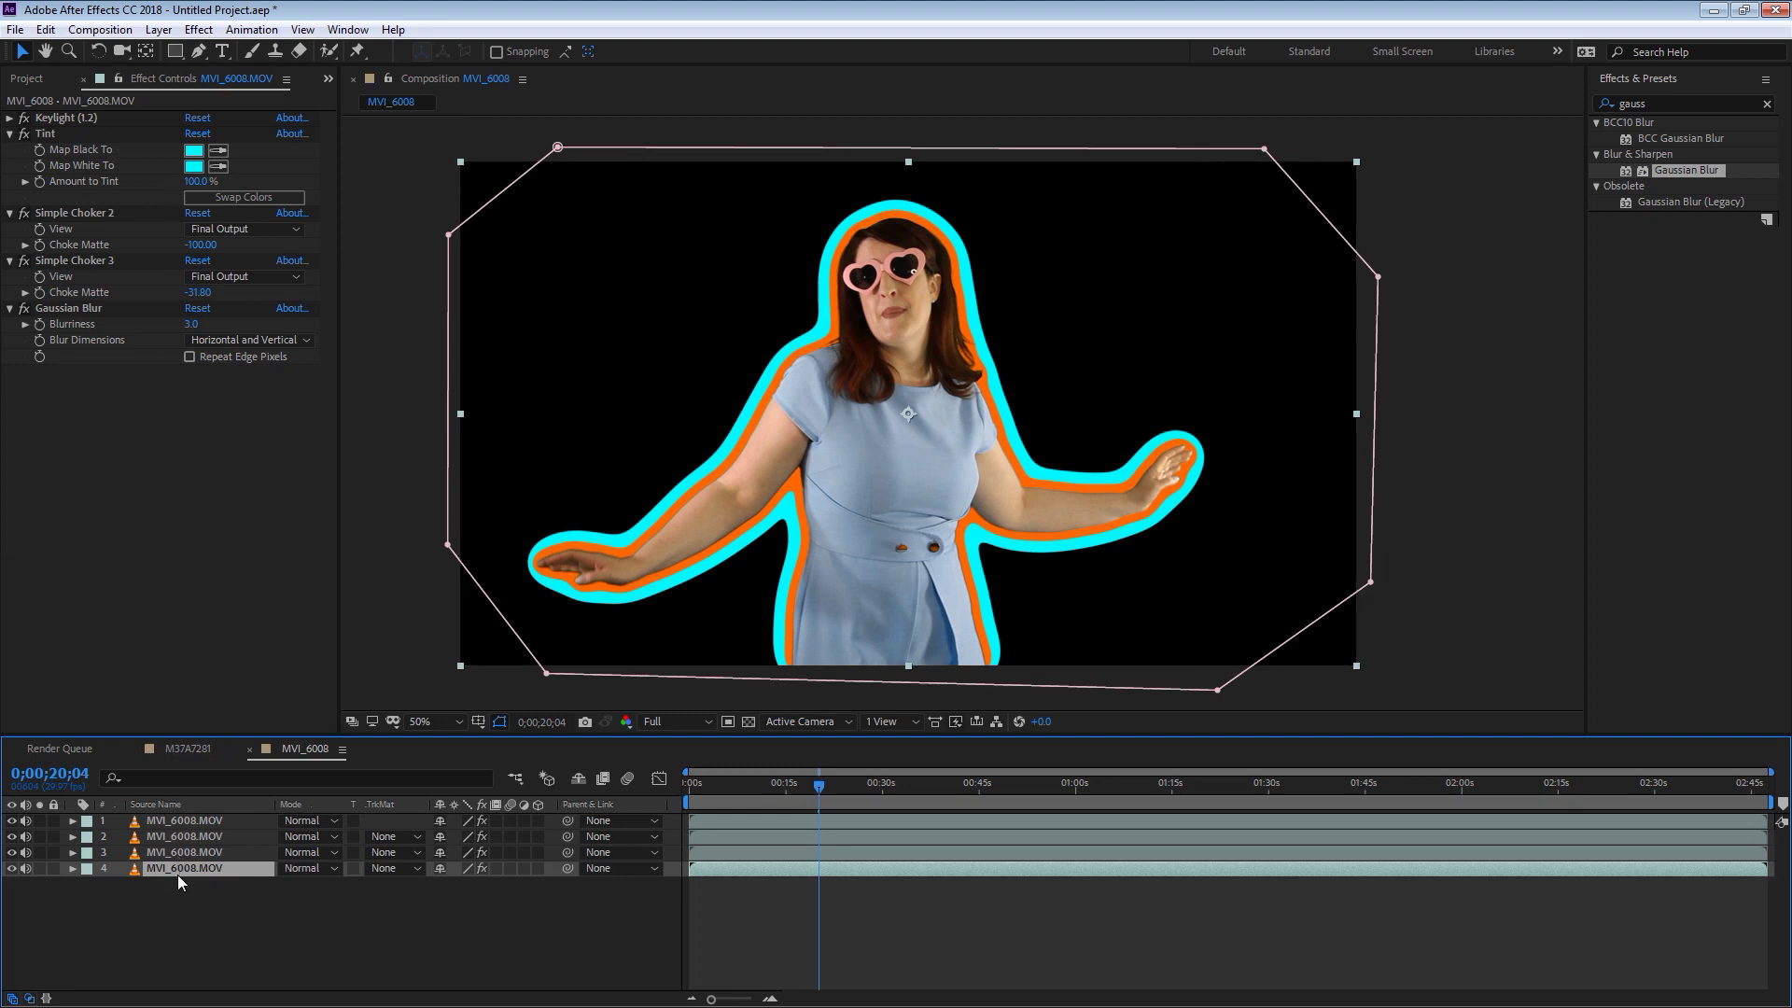
# Move layer 4's Tint effect below Gaussian Blur so it shows orange
pyautogui.click(176, 838)
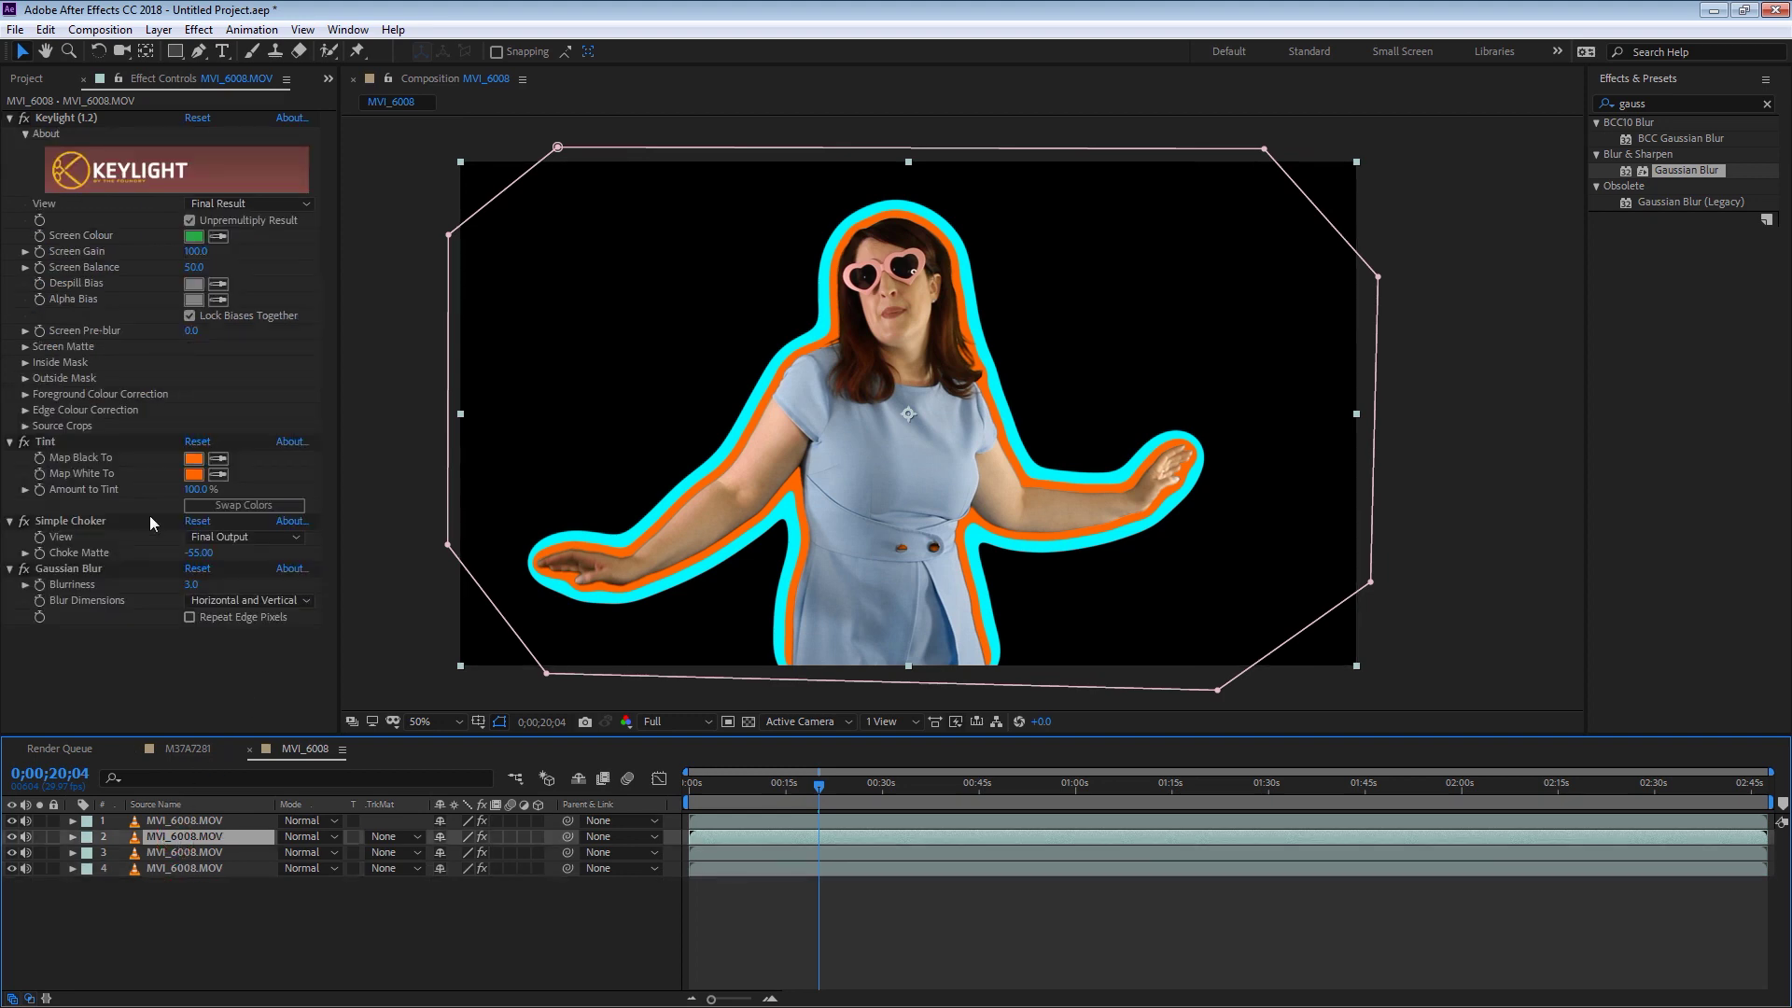
pyautogui.click(50, 440)
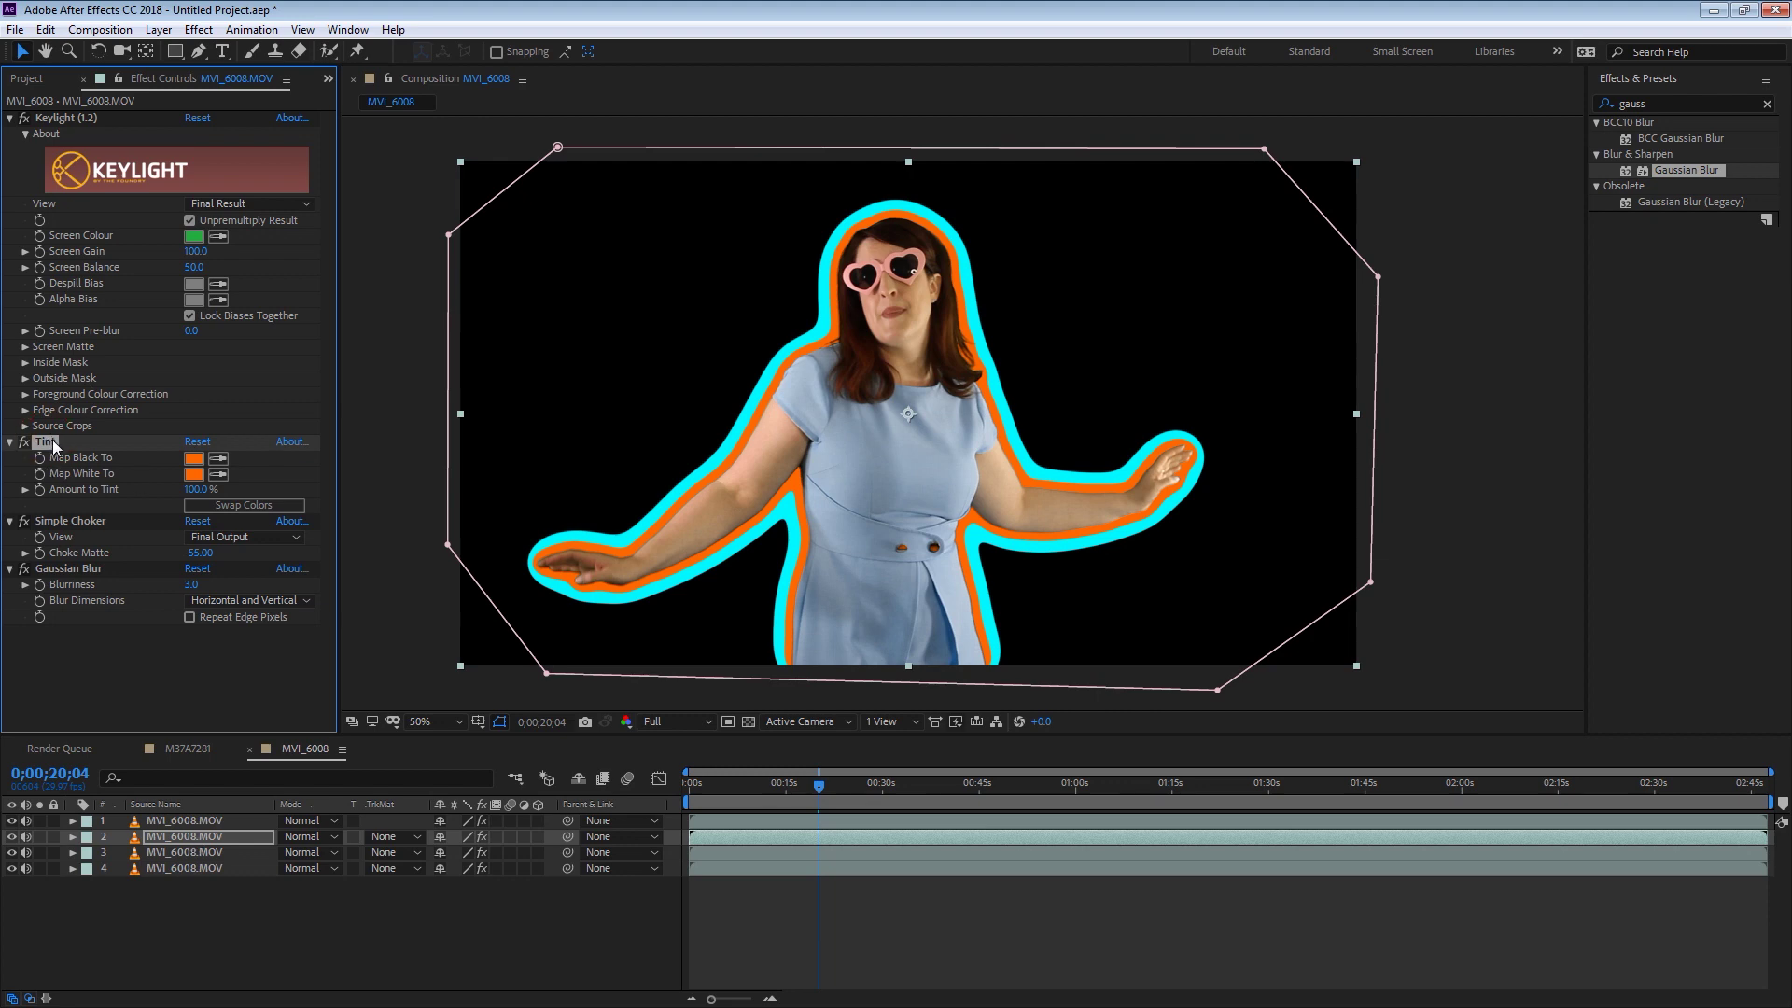
pyautogui.click(186, 868)
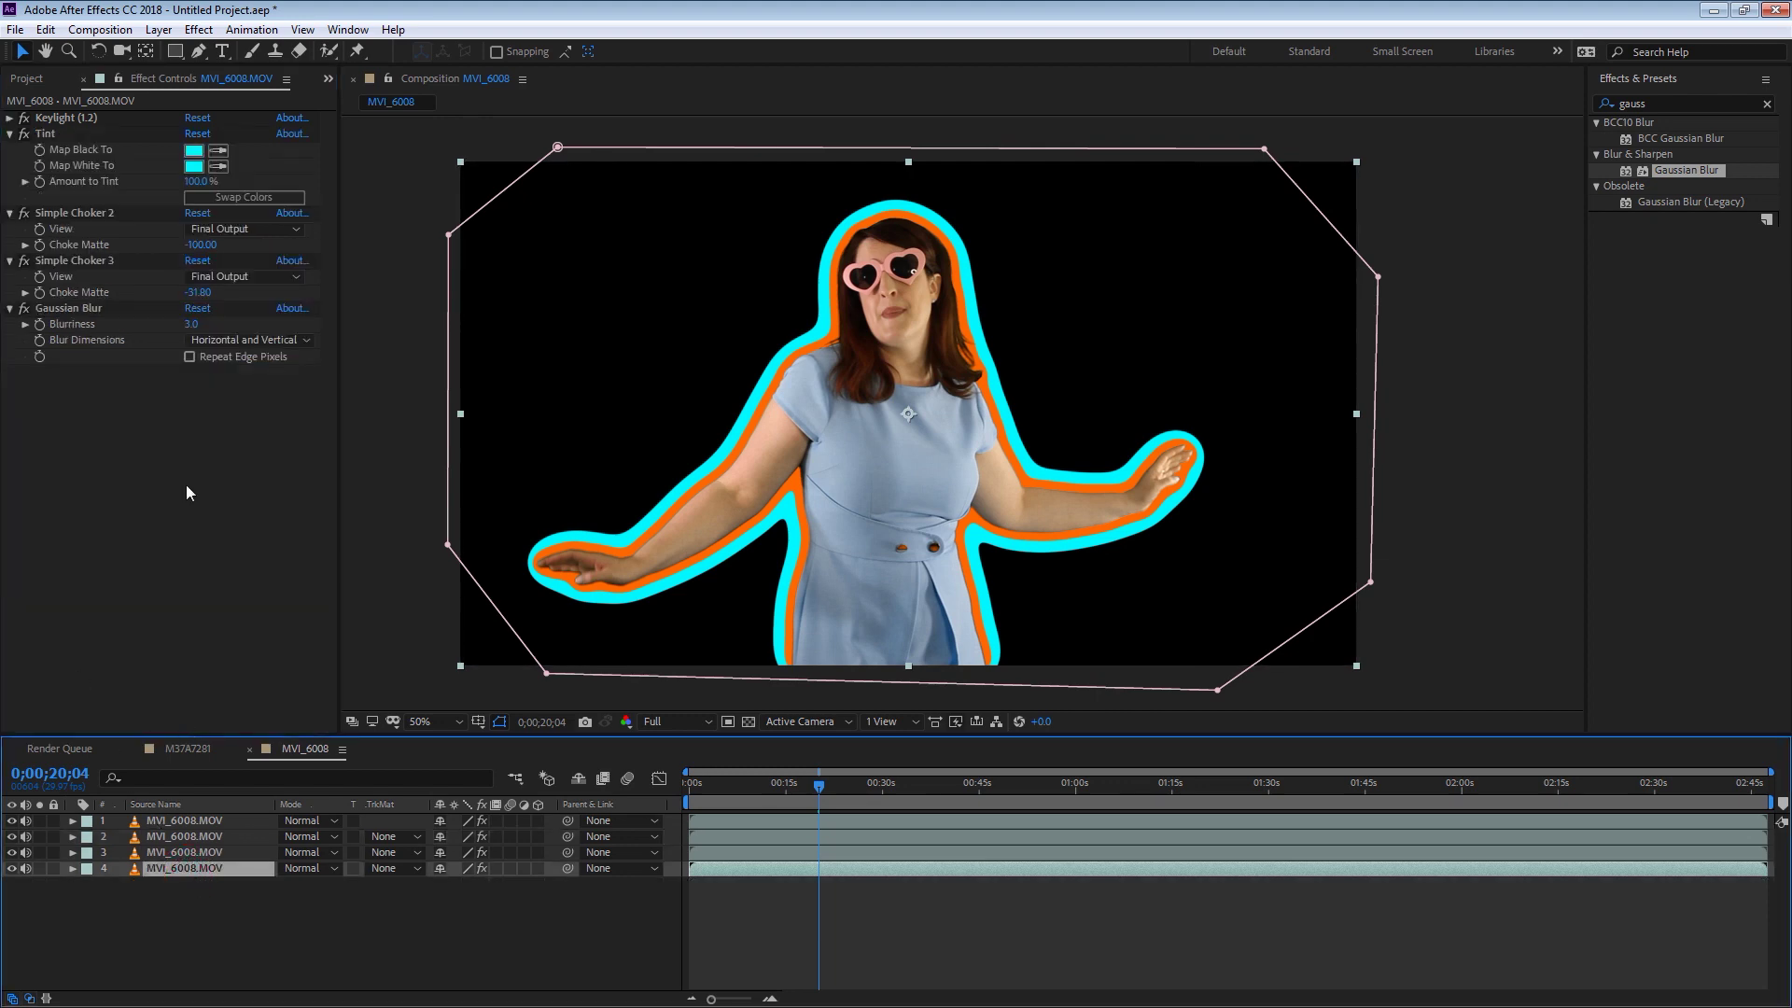
pyautogui.click(48, 135)
pyautogui.moveTo(54, 132)
pyautogui.mouseDown()
pyautogui.moveTo(57, 282)
pyautogui.moveTo(64, 127)
pyautogui.mouseUp()
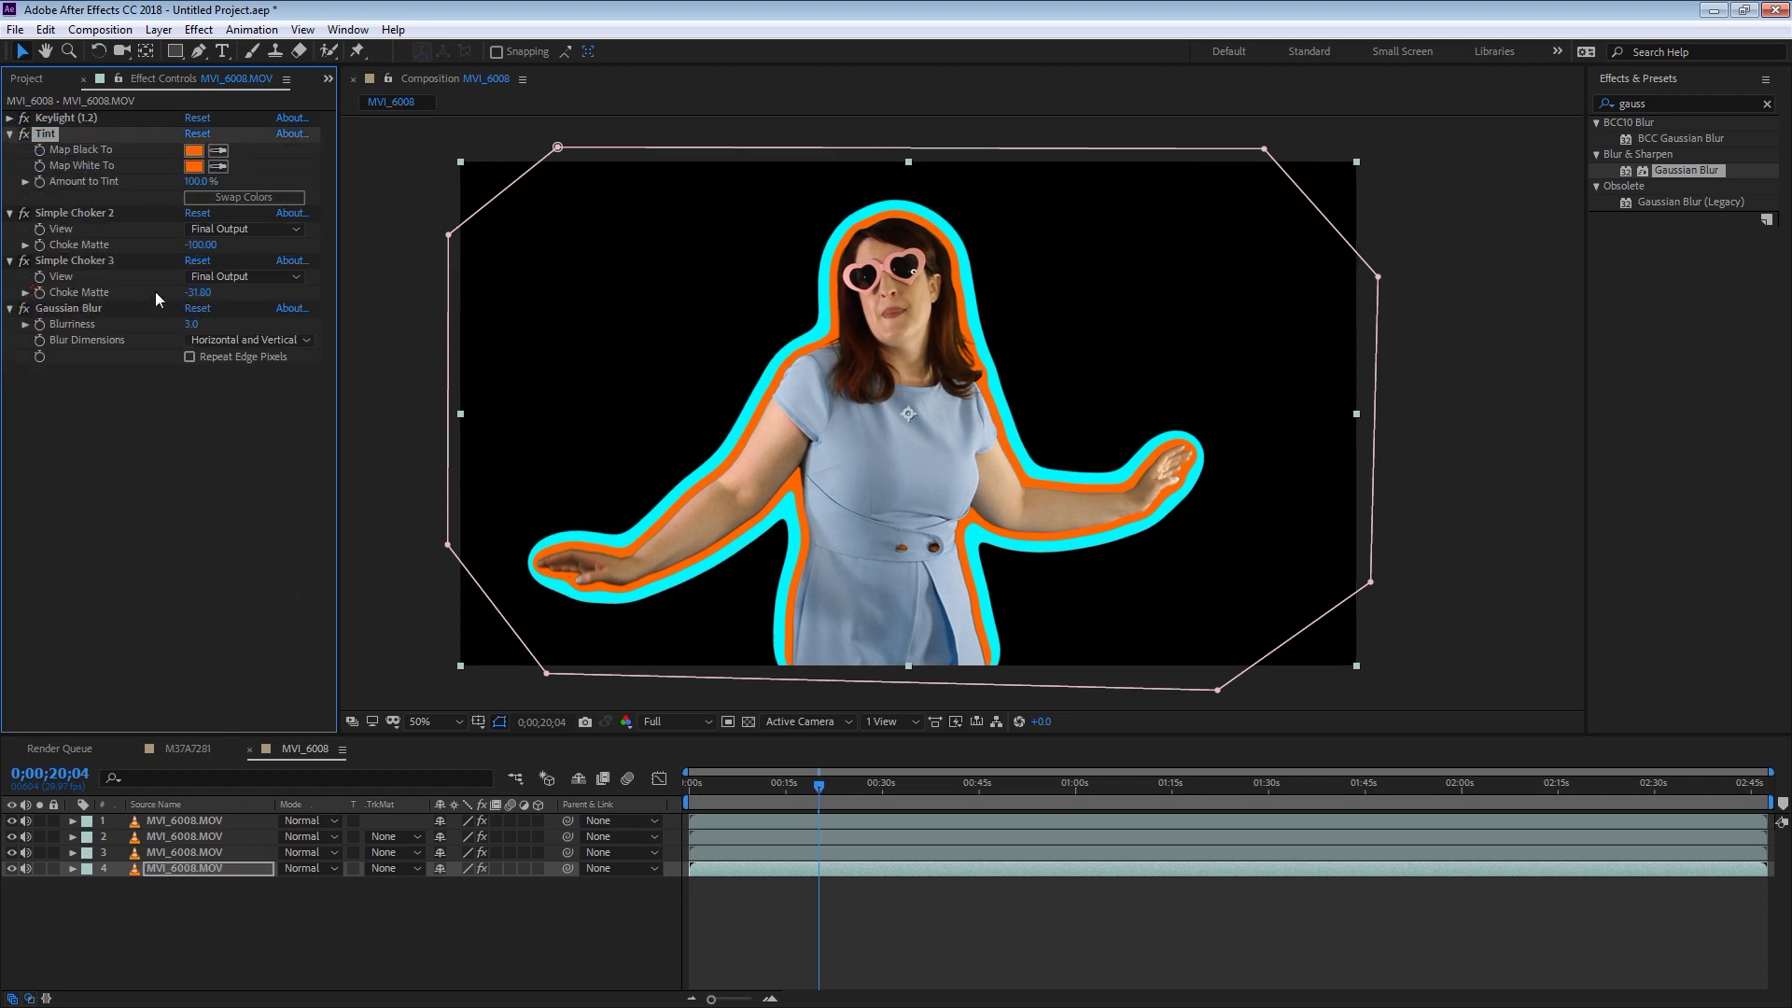
# Duplicate Simple Choker 3 twice into Simple Chokers 4 and 5, checking a later frame
pyautogui.click(81, 260)
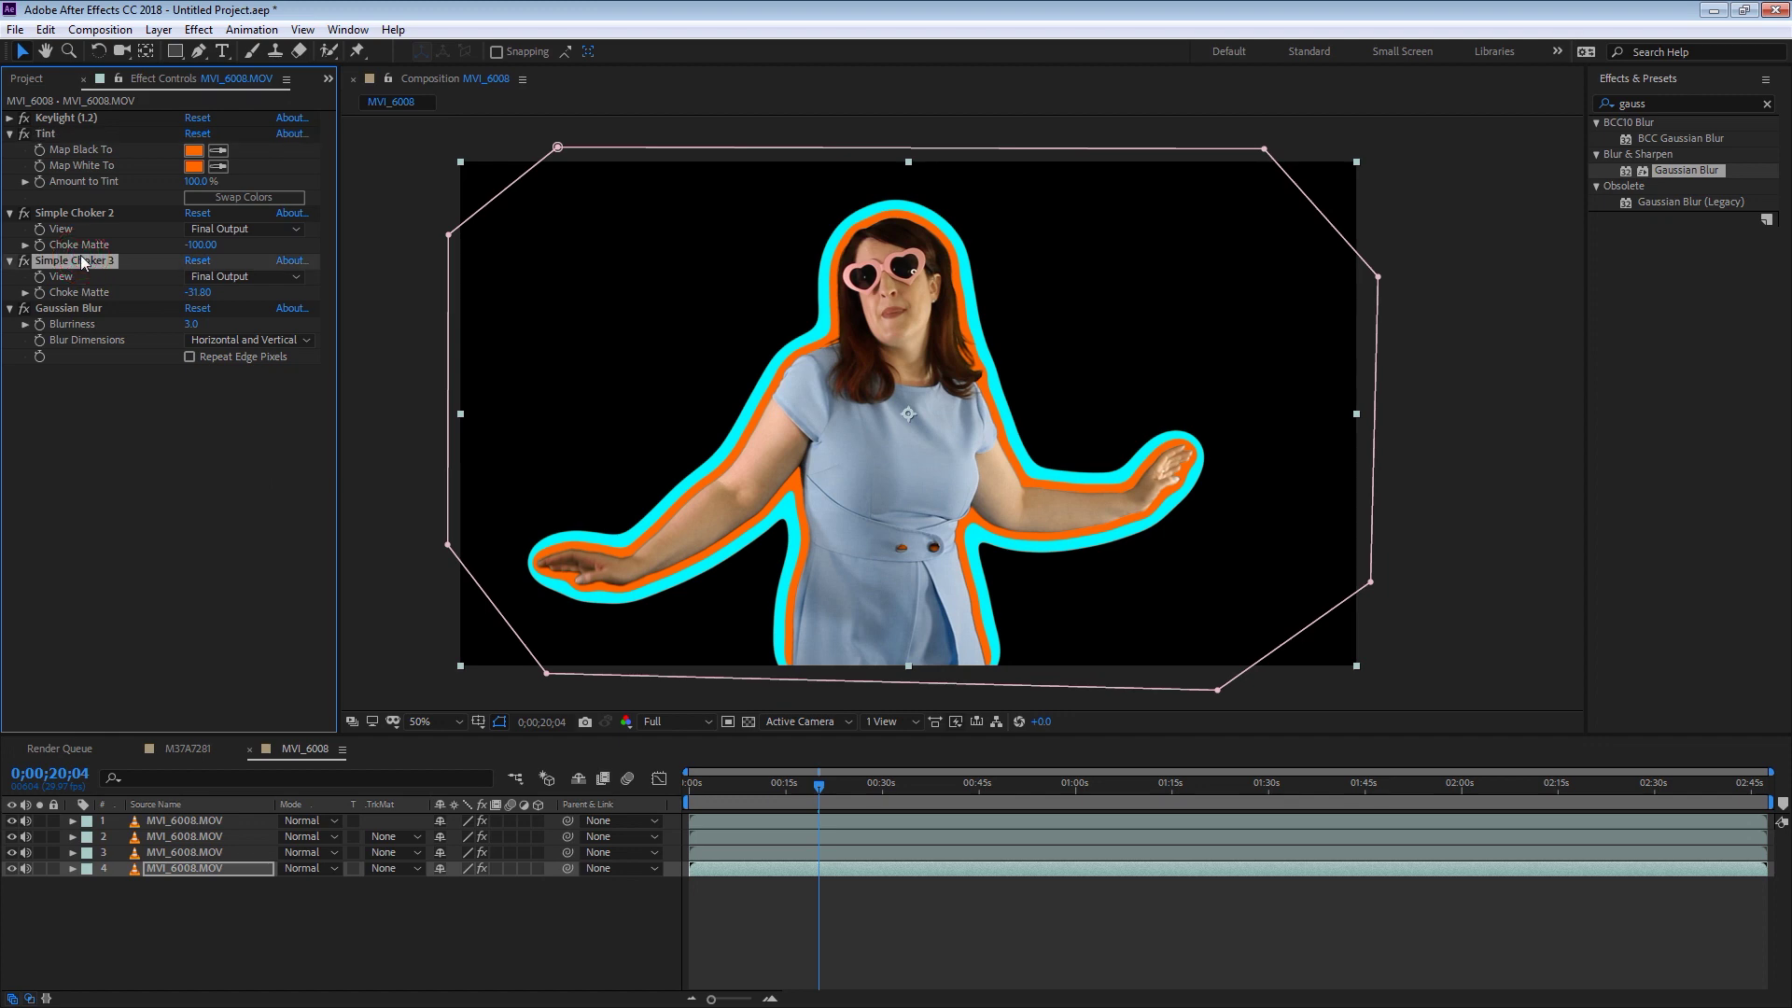
pyautogui.hotkey('ctrl', 'd')
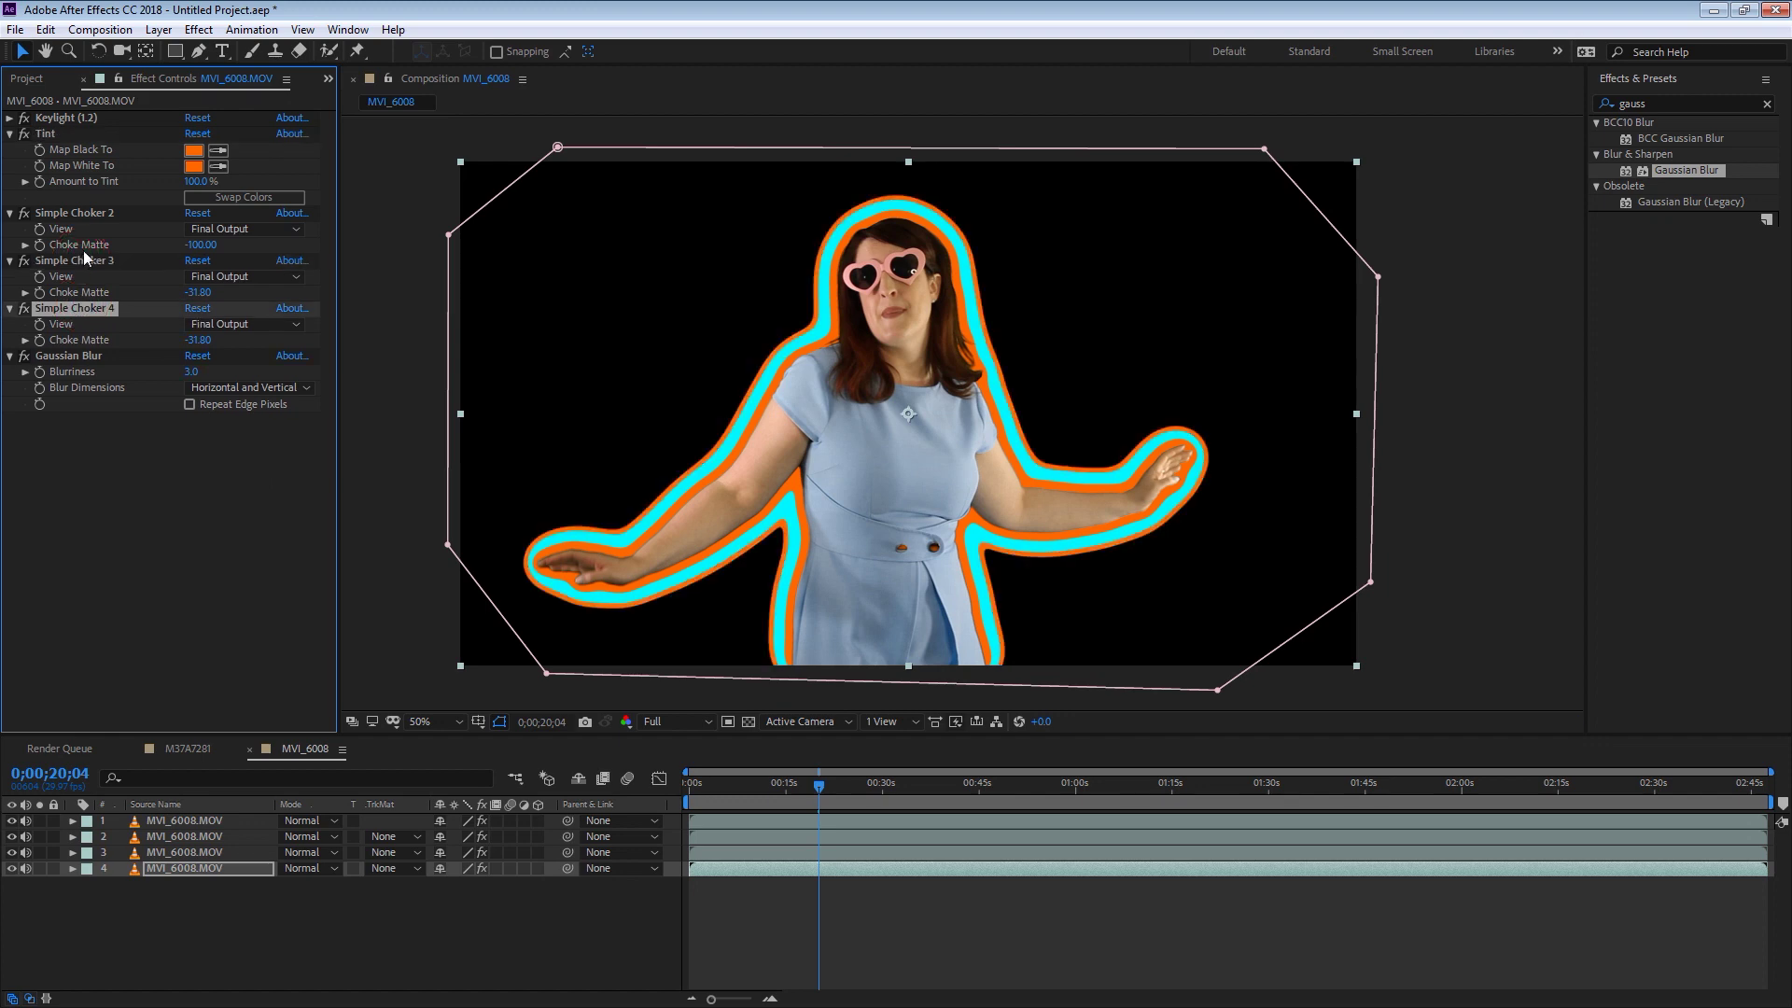
pyautogui.hotkey('ctrl', 'd')
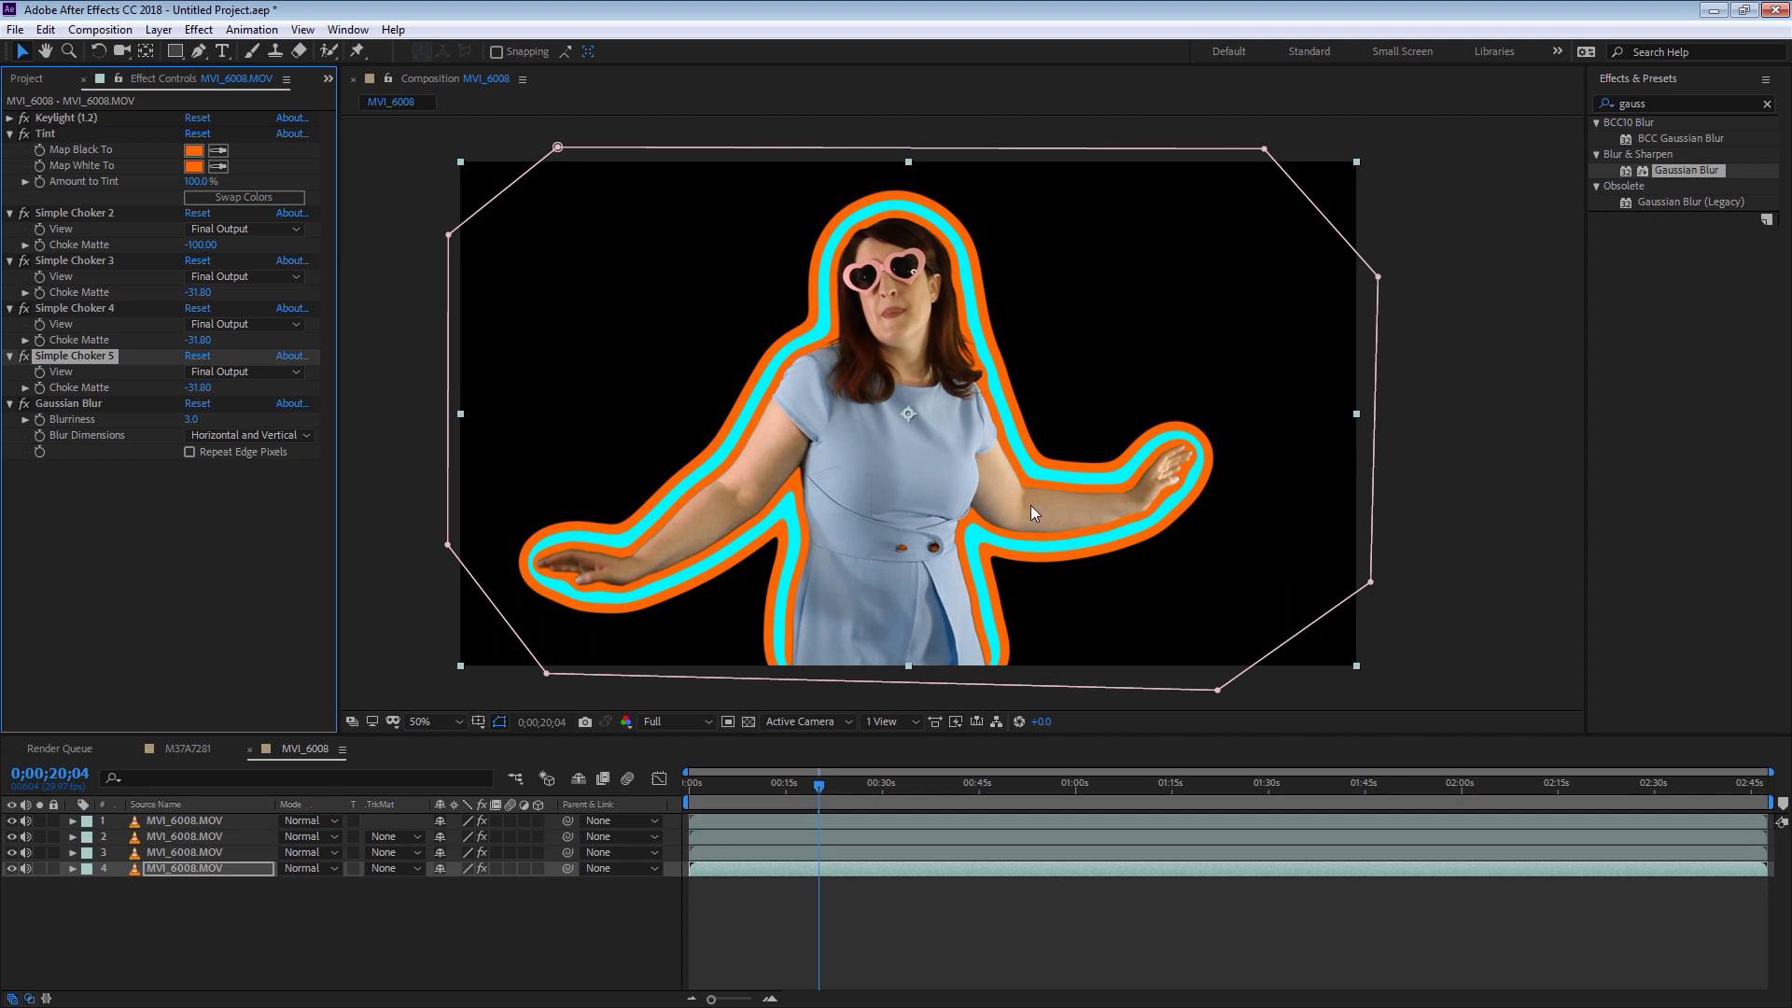
pyautogui.moveTo(920, 782); pyautogui.dragTo(975, 788)
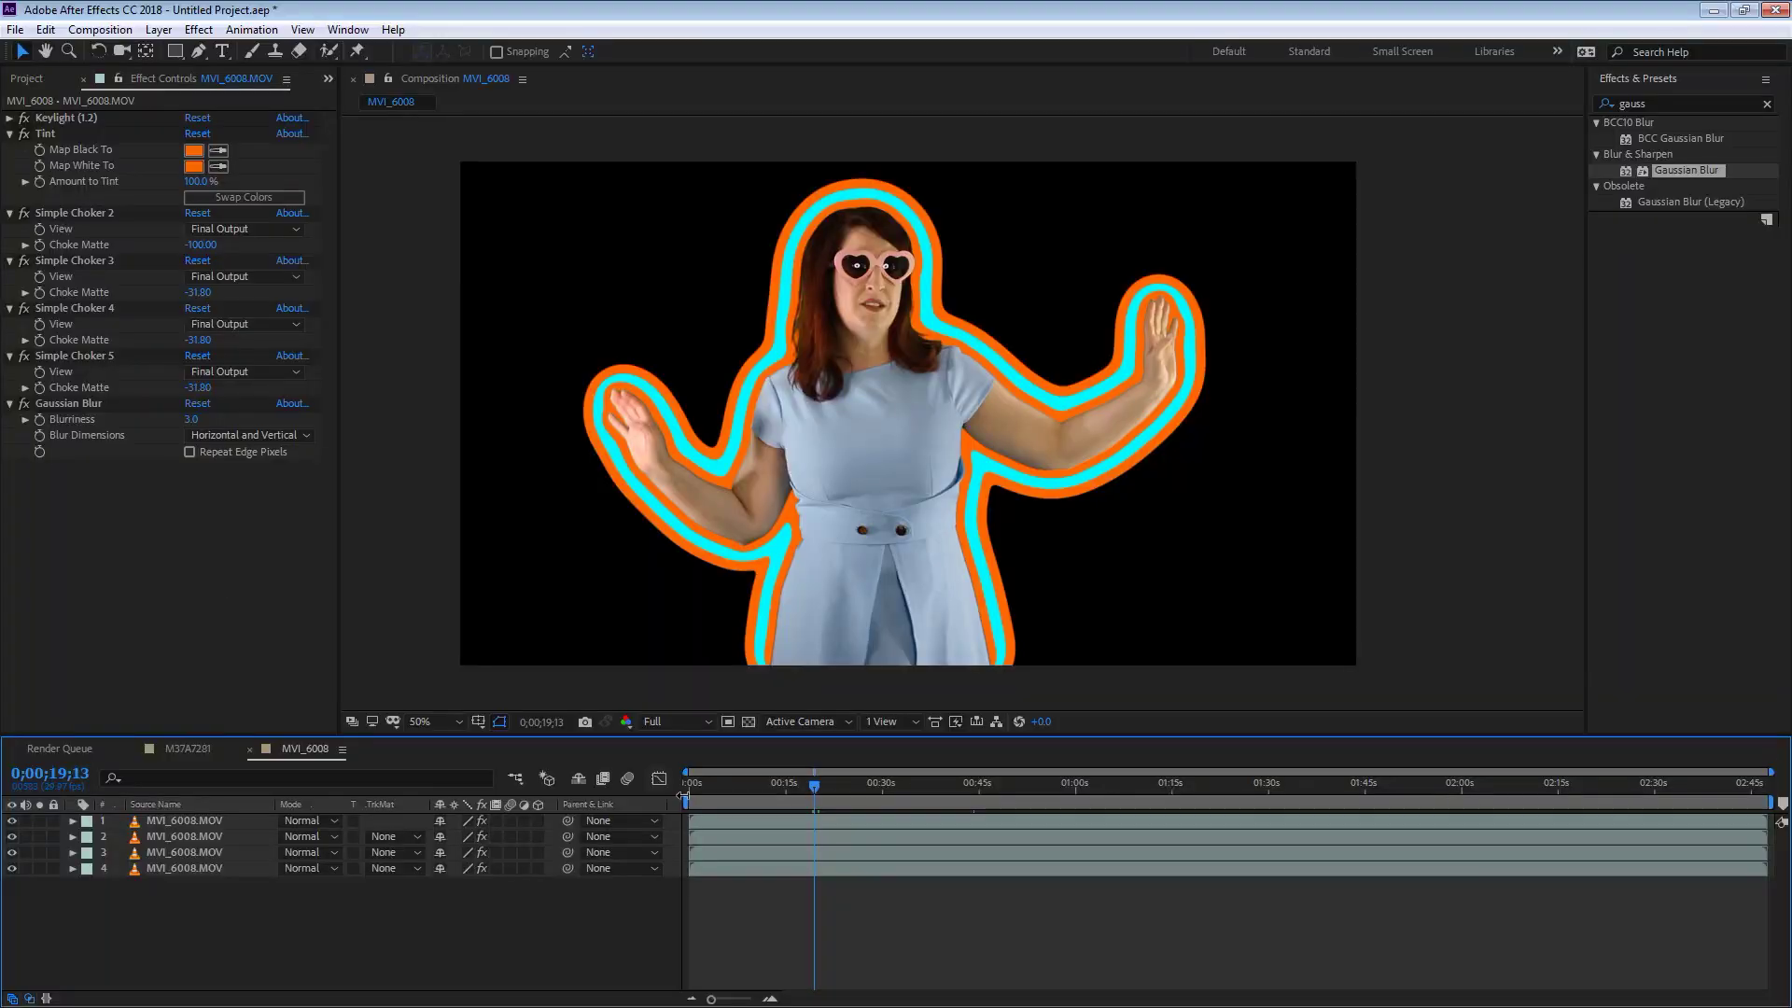
# Duplicate layer 4, tint the new layer cyan, and duplicate its Simple Choker 2
pyautogui.click(176, 870)
pyautogui.hotkey('ctrl', 'd')
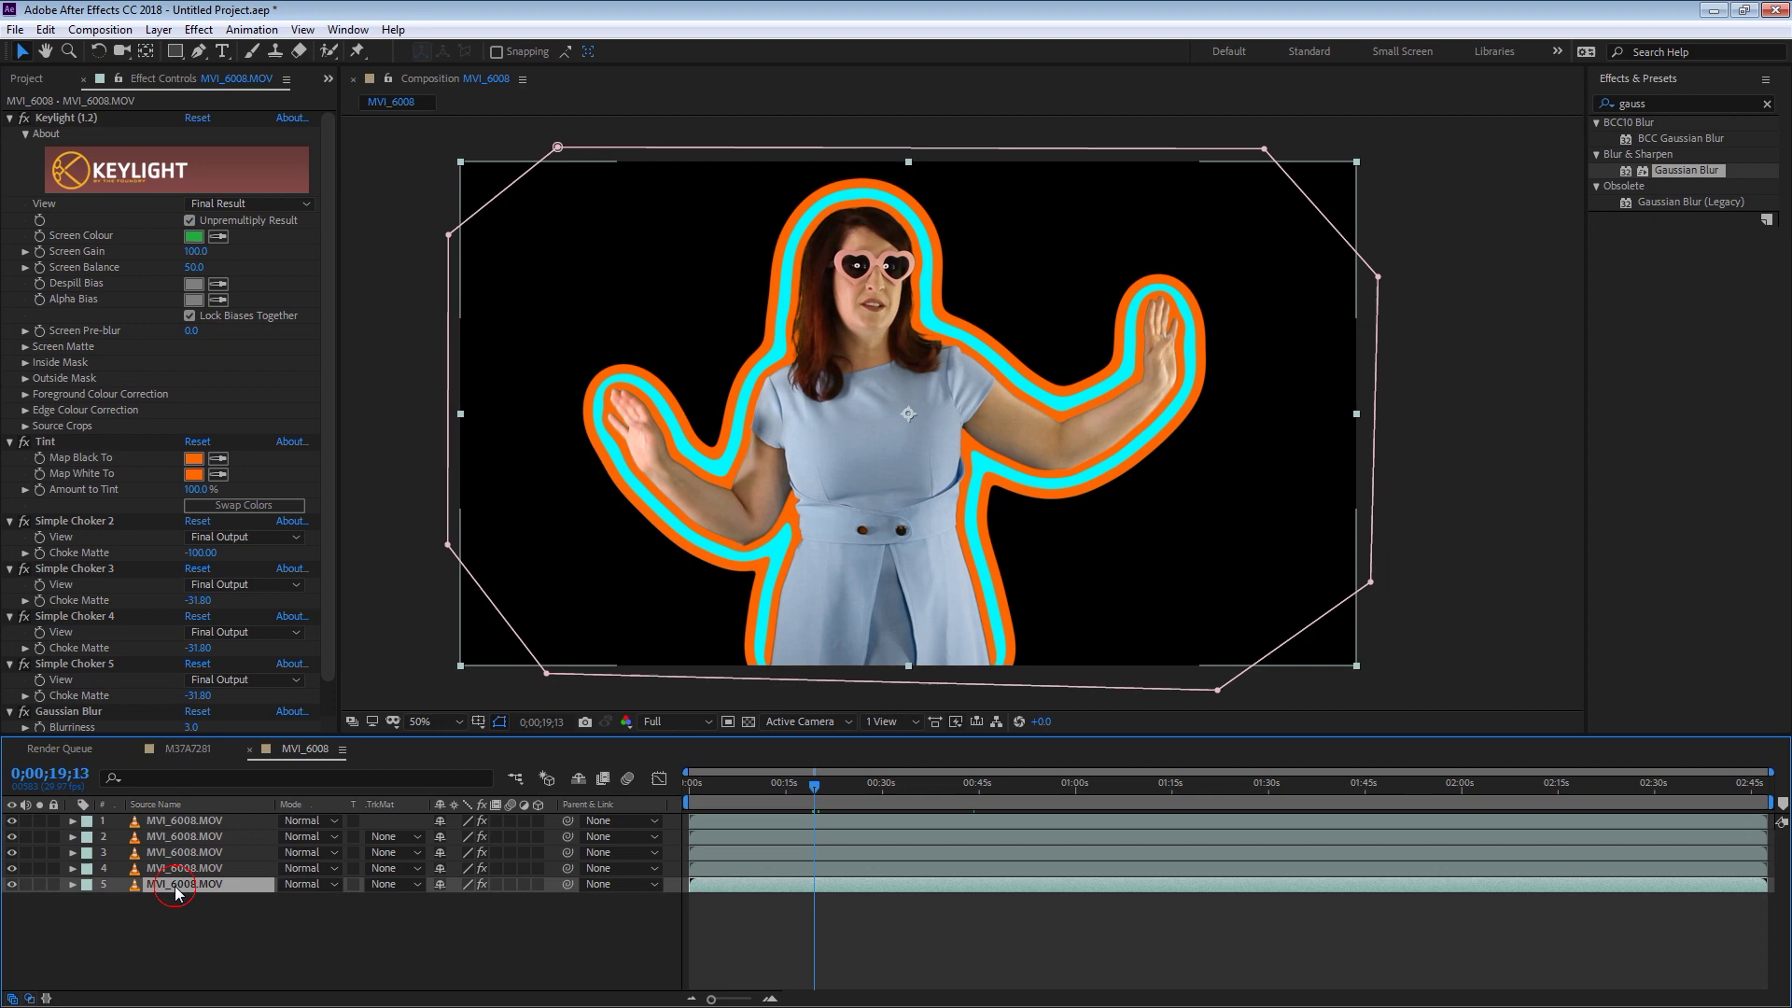
pyautogui.click(75, 213)
pyautogui.click(217, 150)
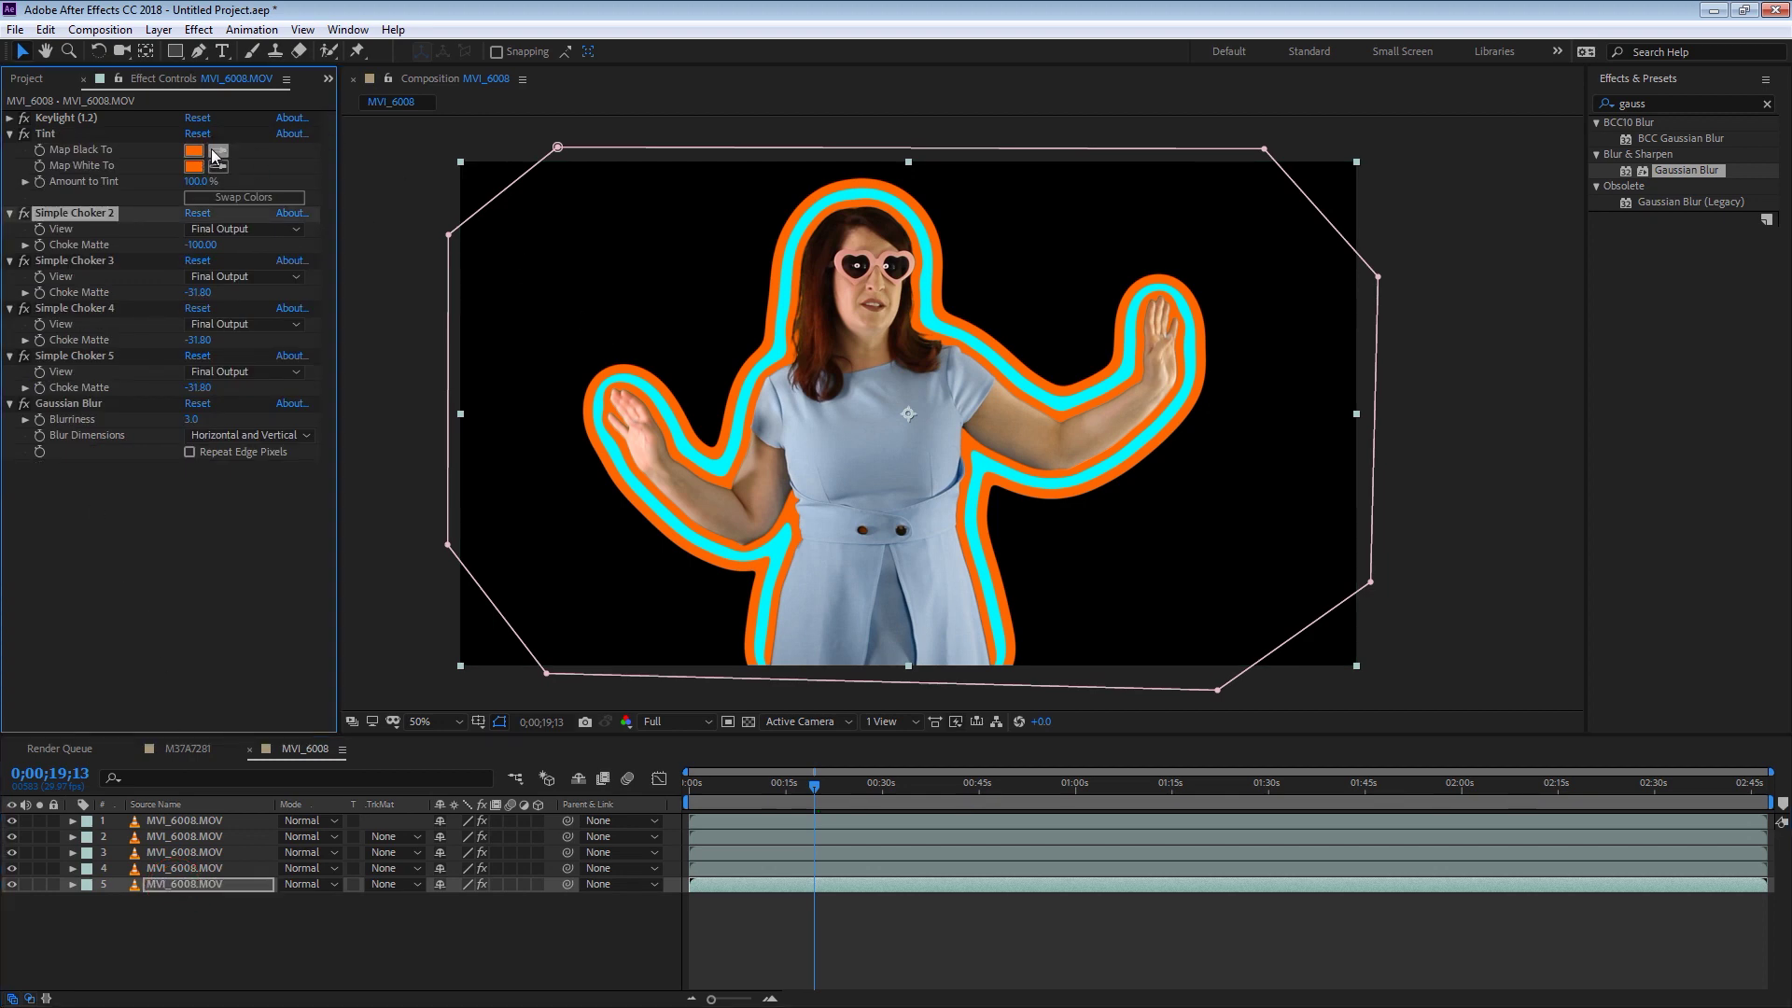
pyautogui.click(754, 381)
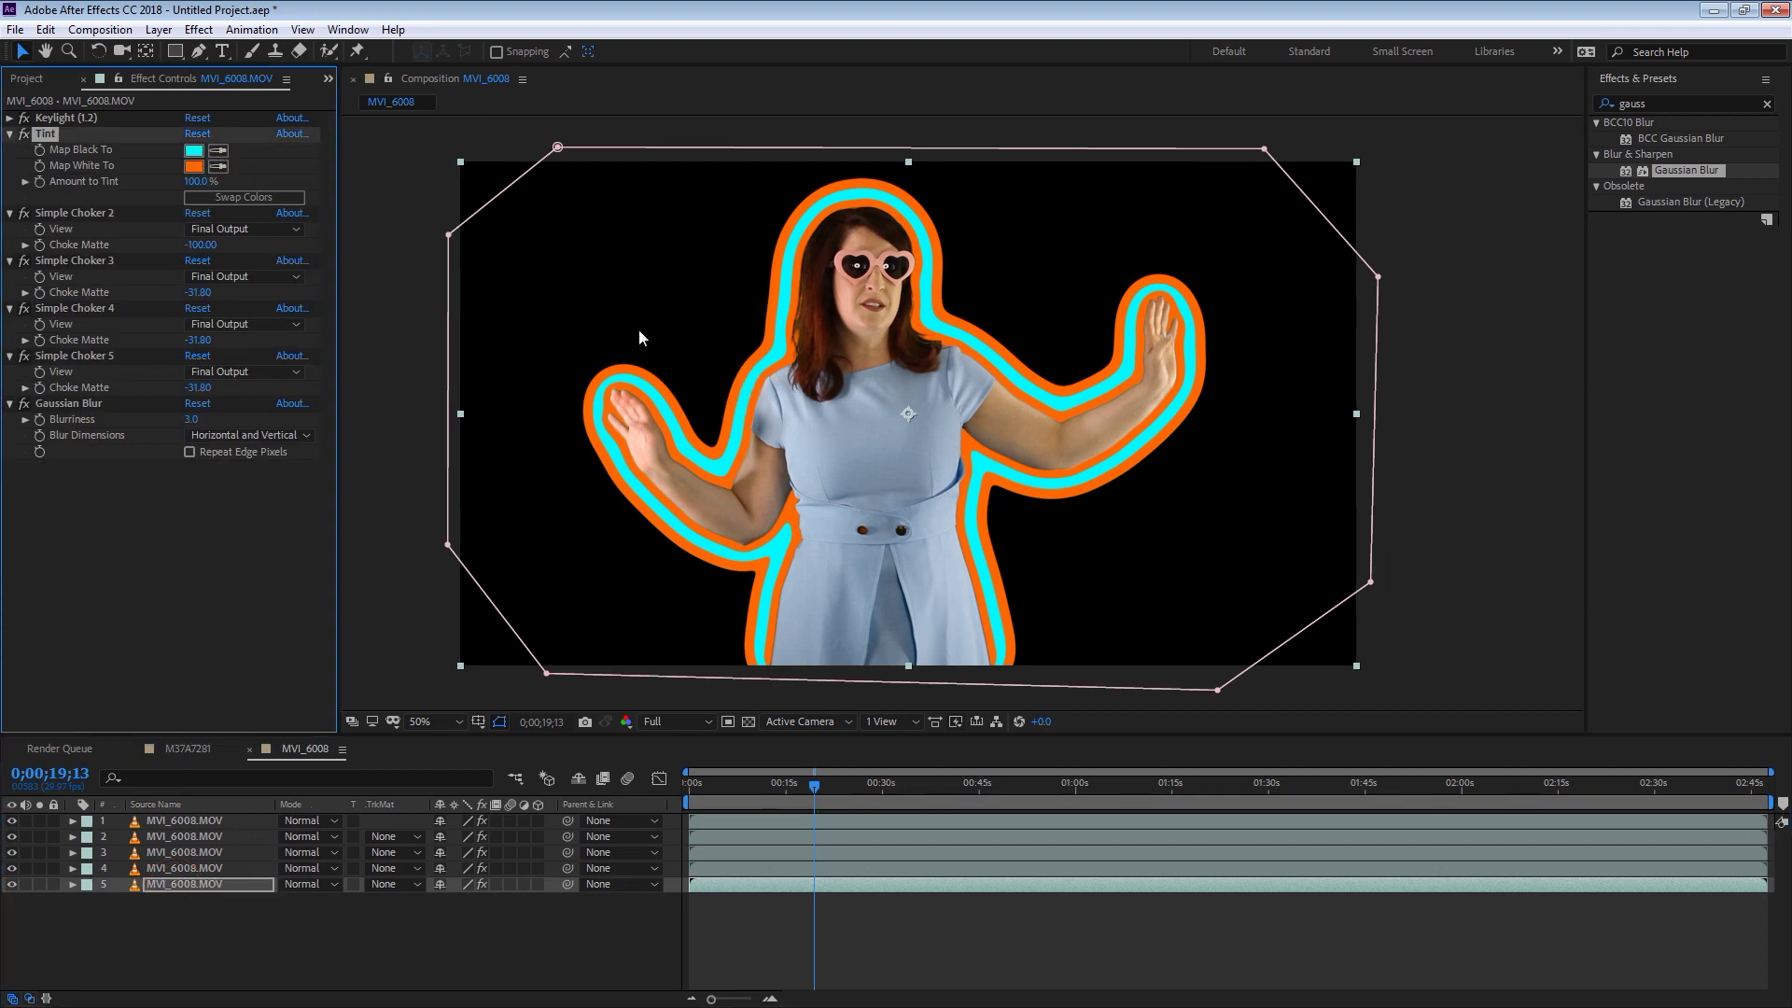
pyautogui.click(753, 392)
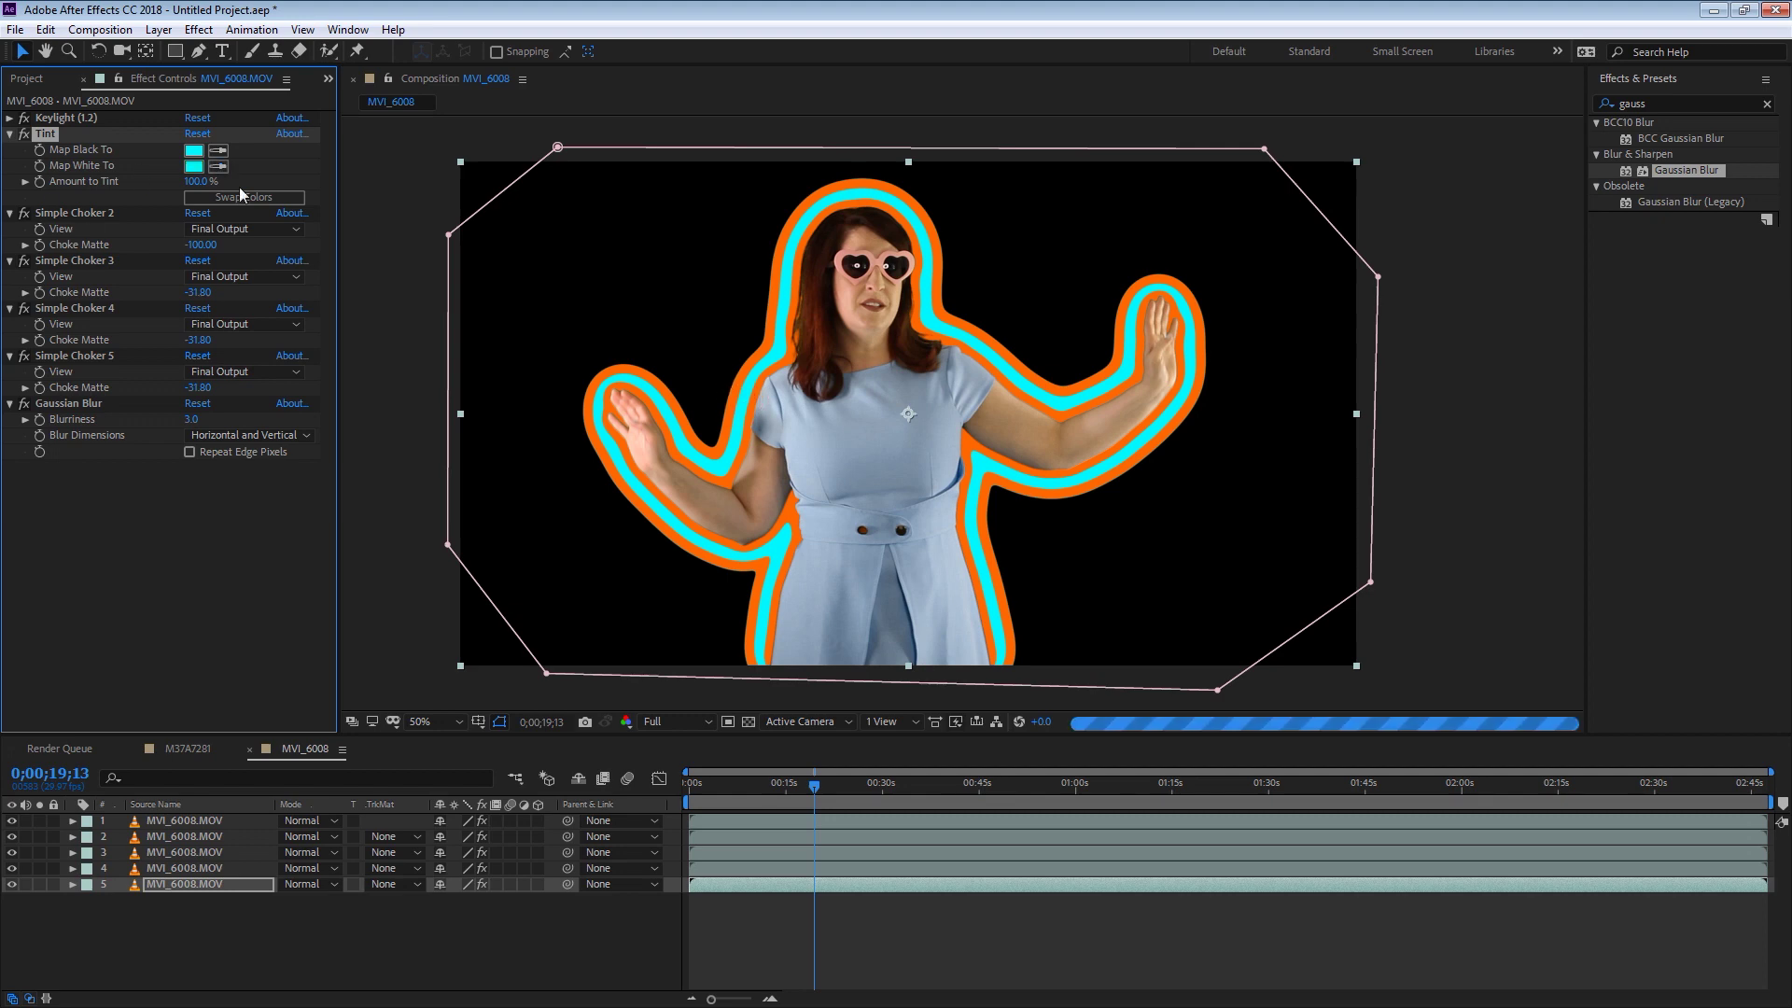
pyautogui.click(87, 215)
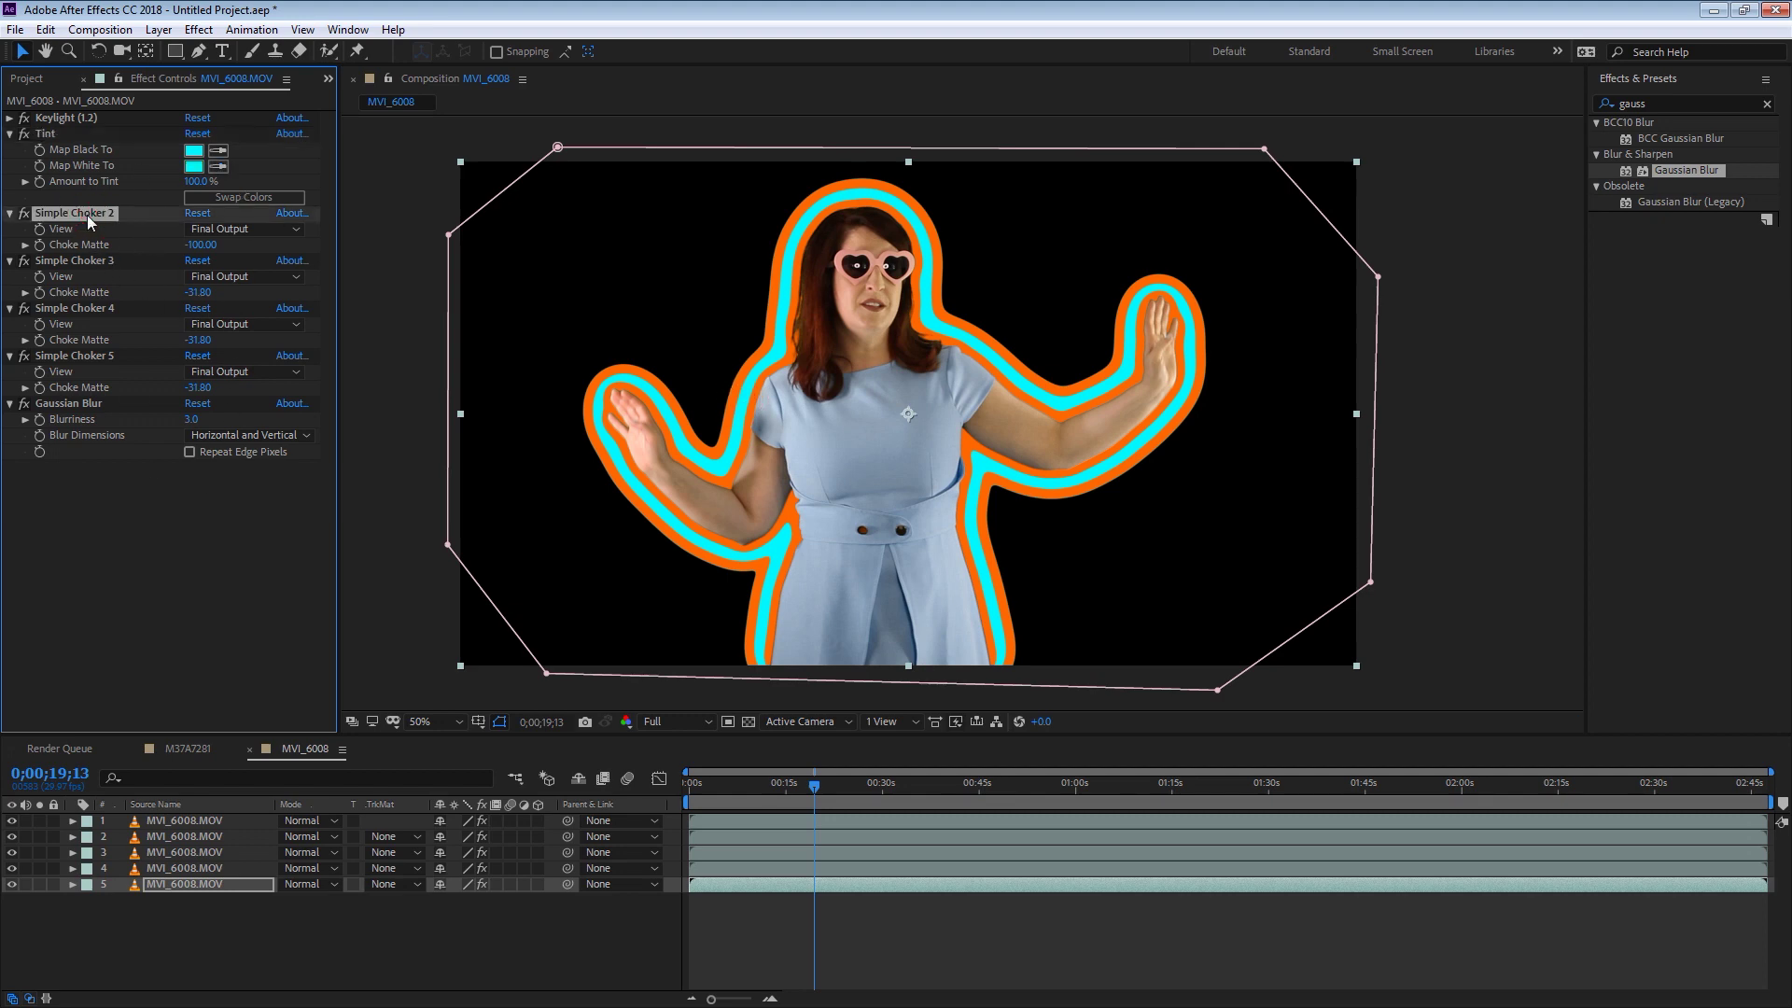
pyautogui.hotkey('ctrl', 'd')
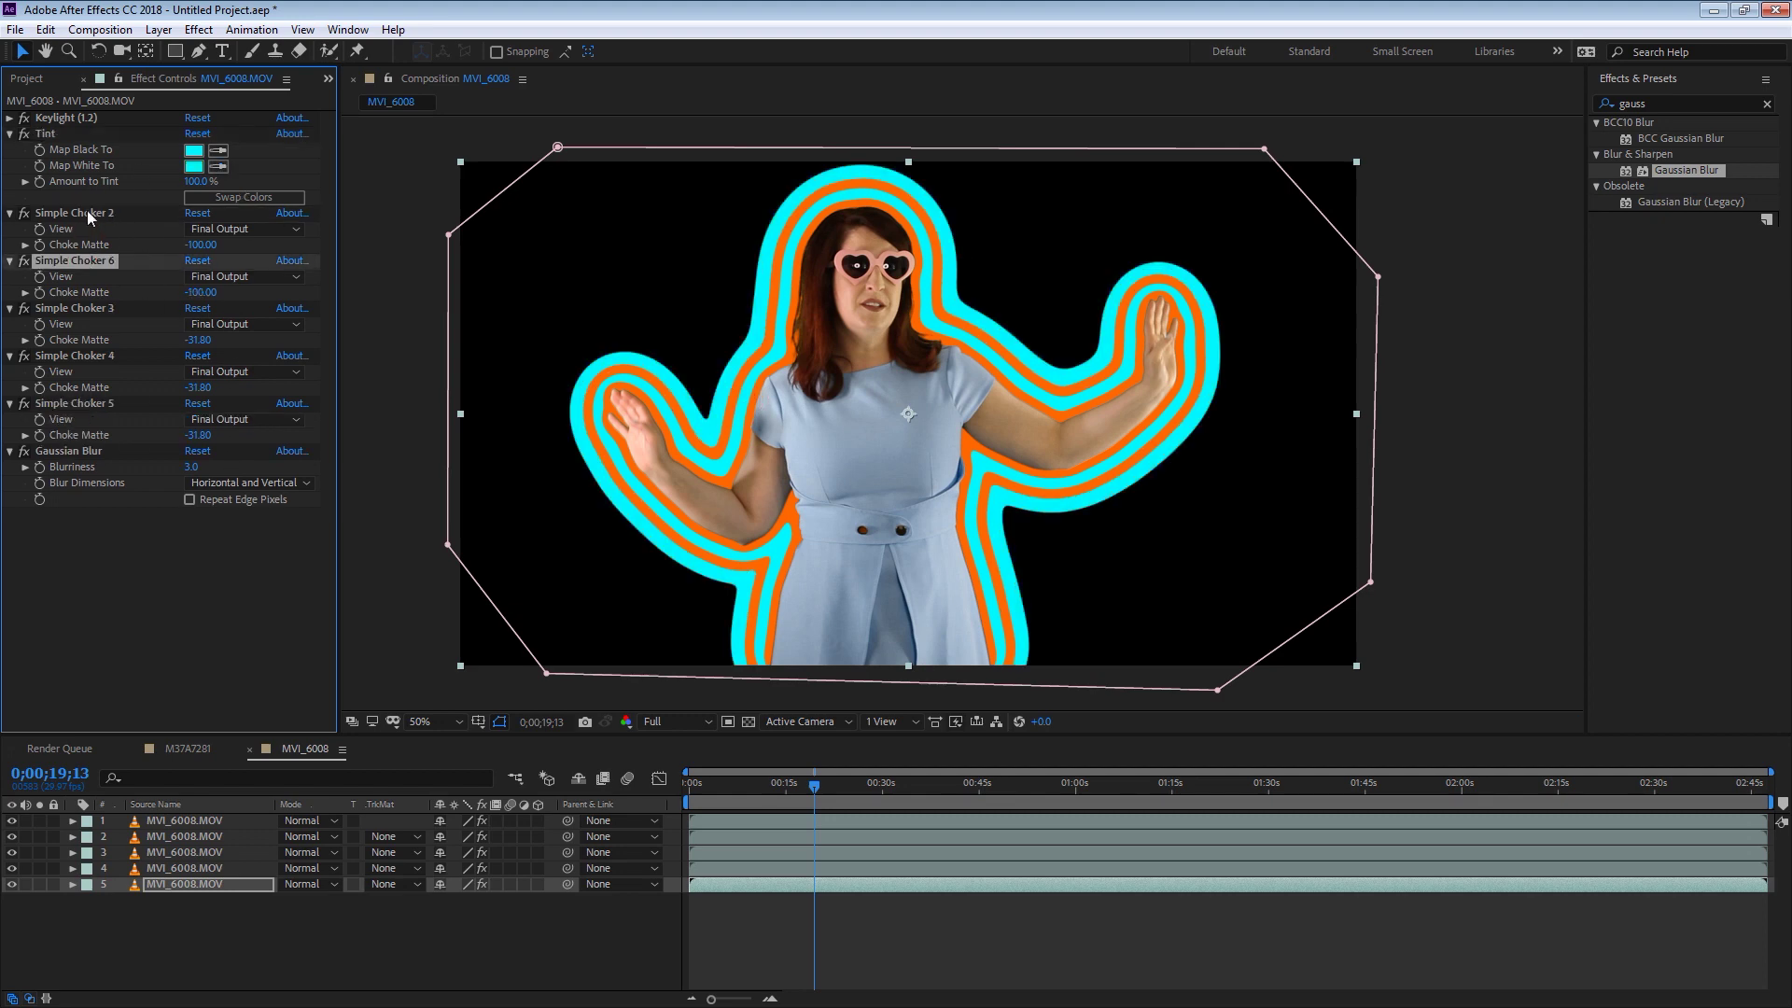
# Duplicate layer 5, tint layer 6 orange, and duplicate its Simple Choker 2
pyautogui.click(163, 887)
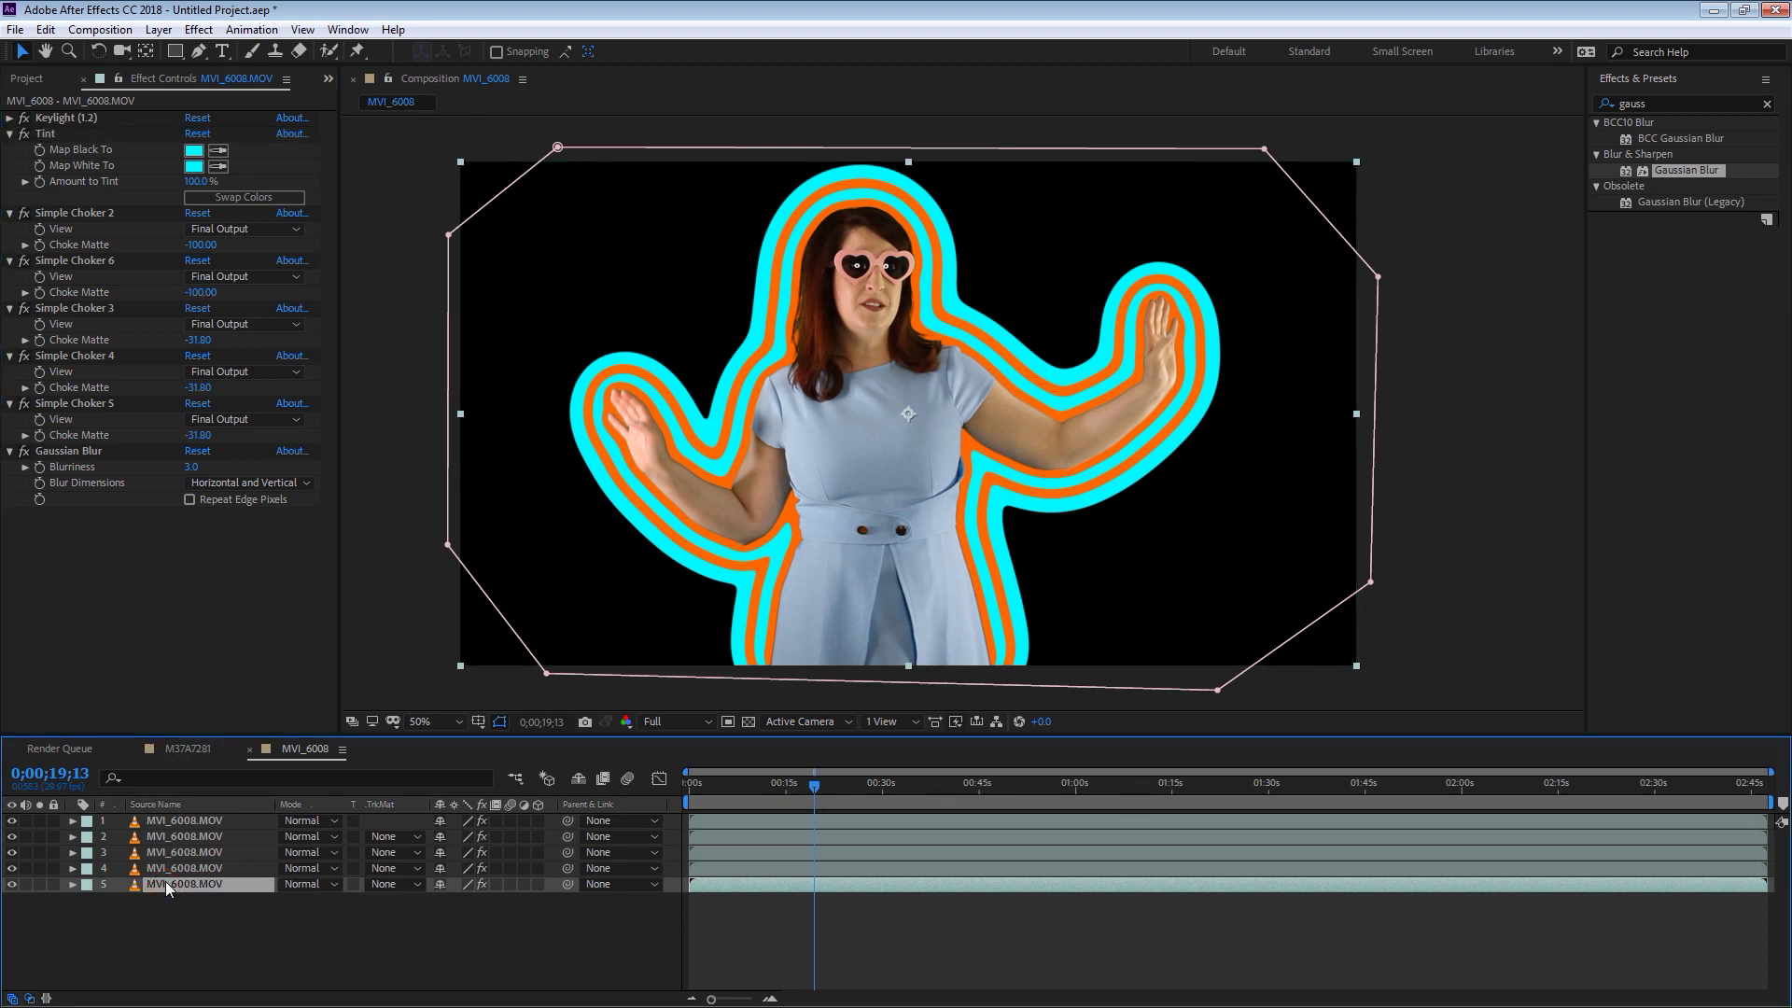
pyautogui.hotkey('ctrl', 'd')
pyautogui.click(169, 899)
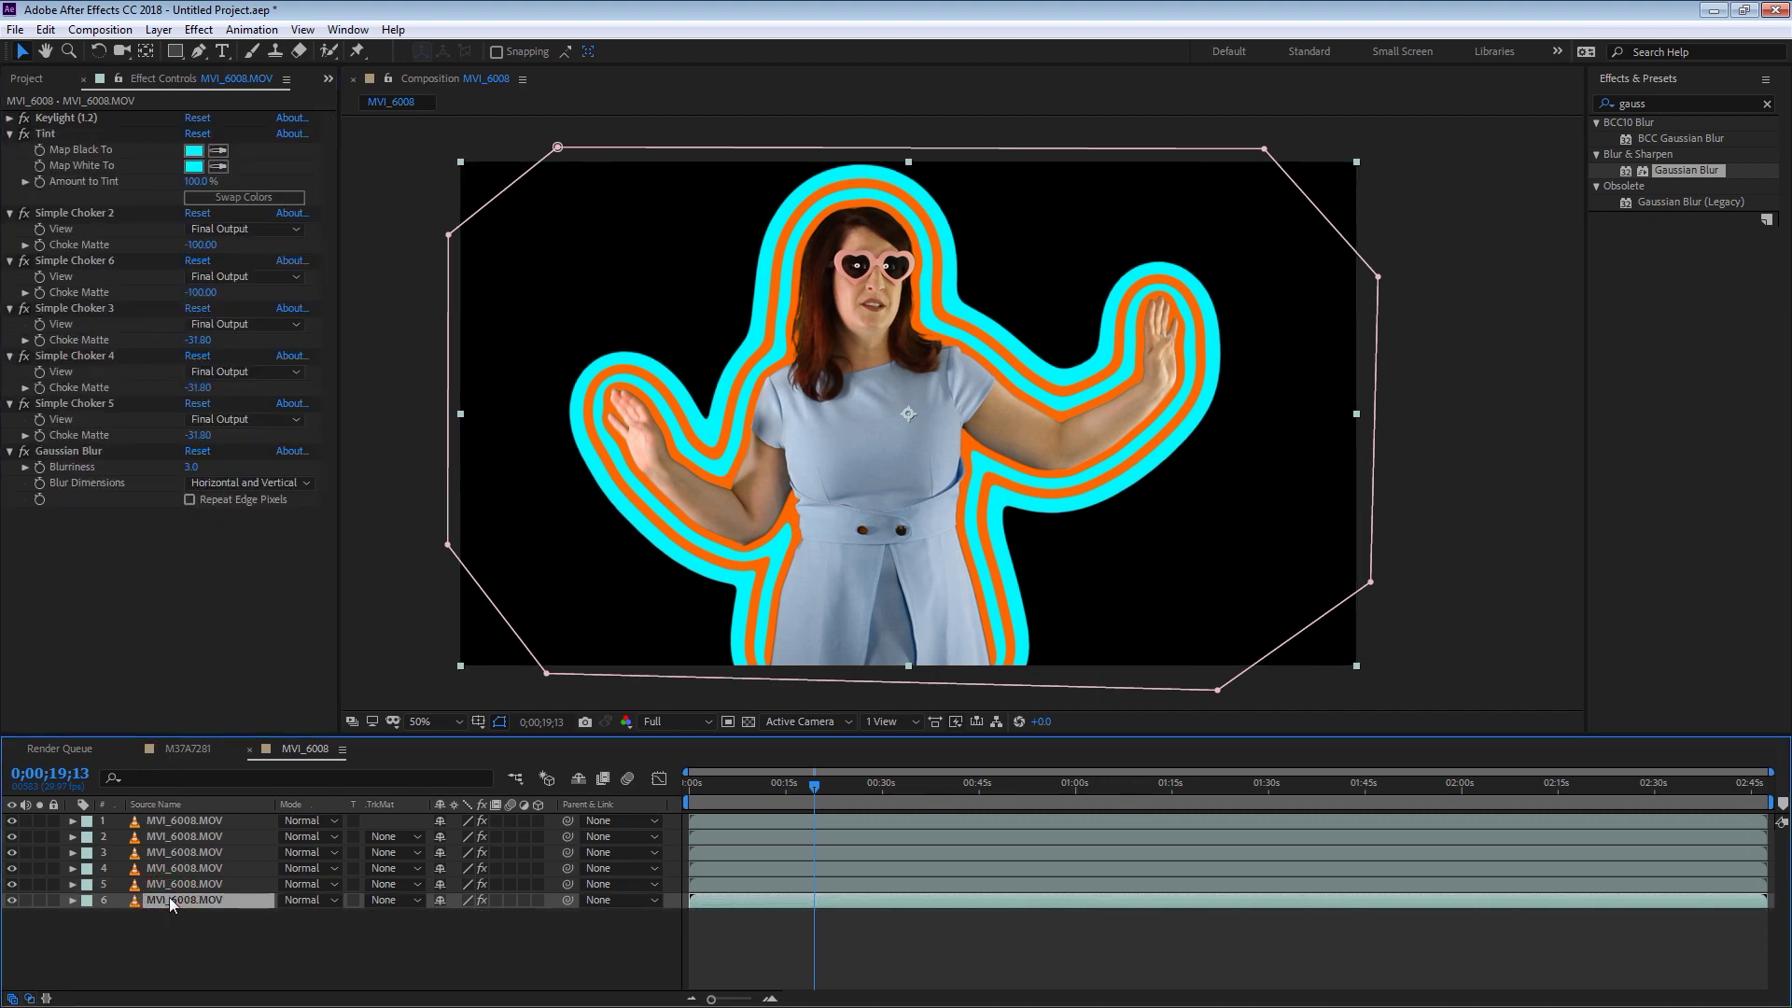
pyautogui.click(218, 151)
pyautogui.click(612, 368)
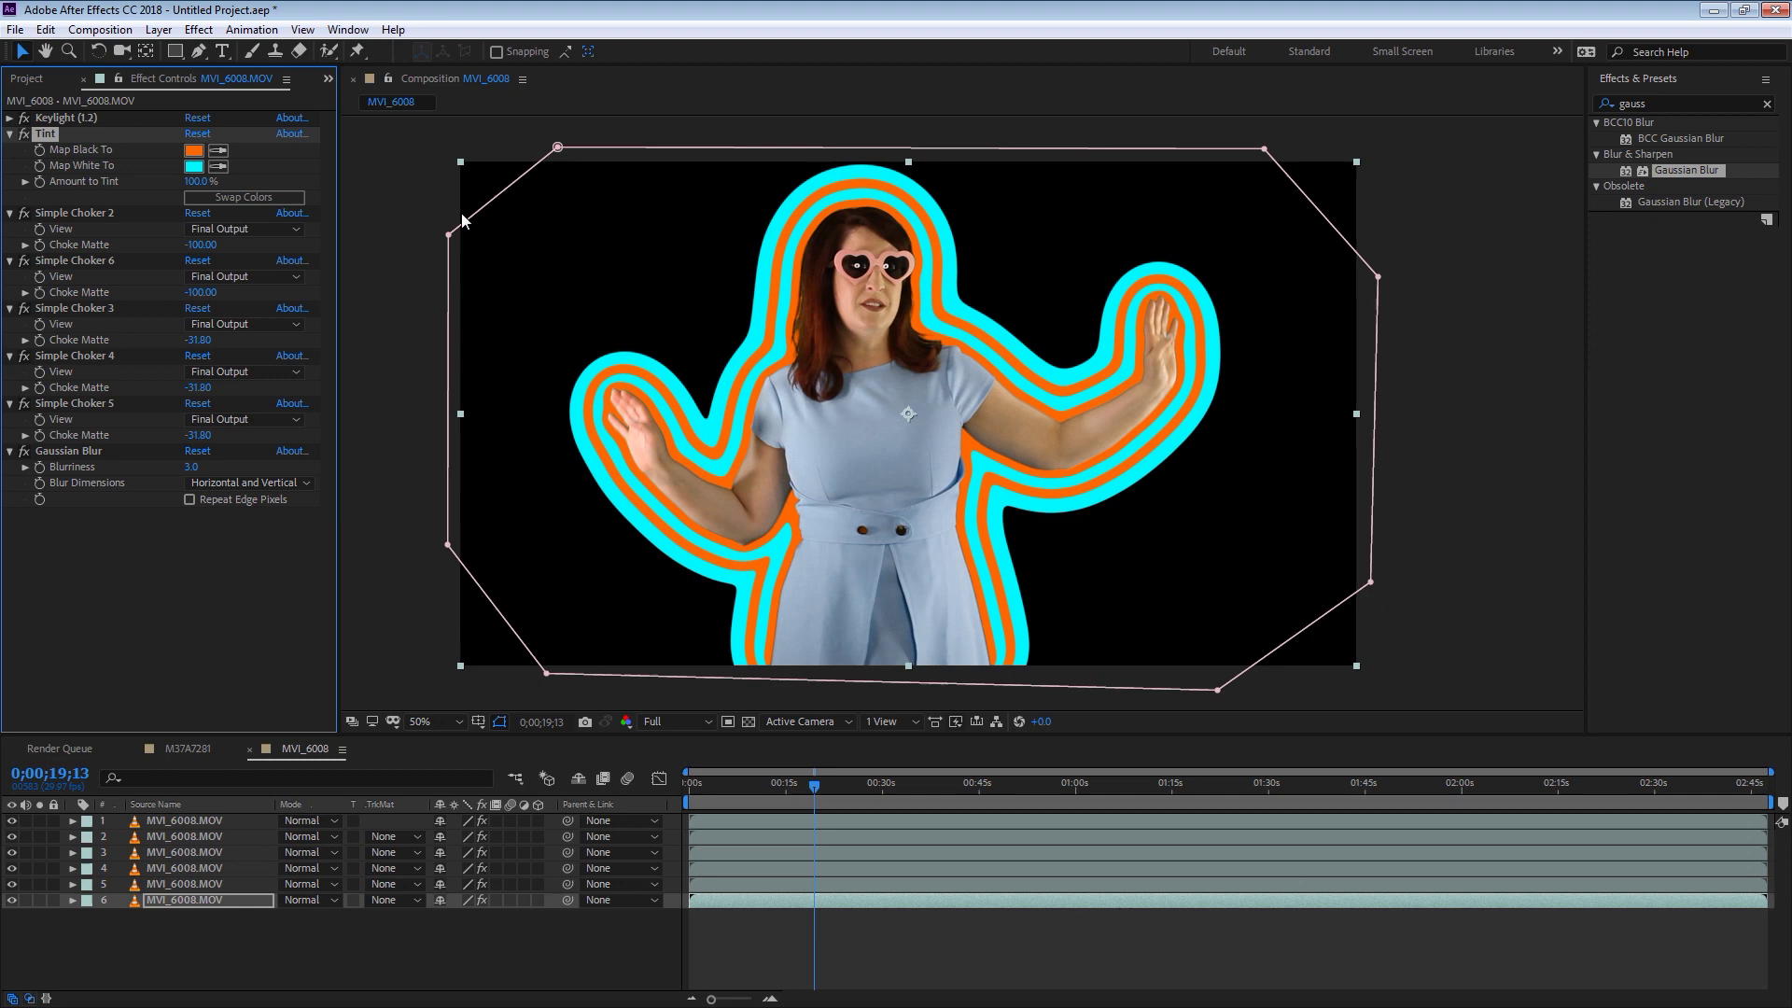
pyautogui.click(217, 166)
pyautogui.click(597, 379)
pyautogui.click(67, 213)
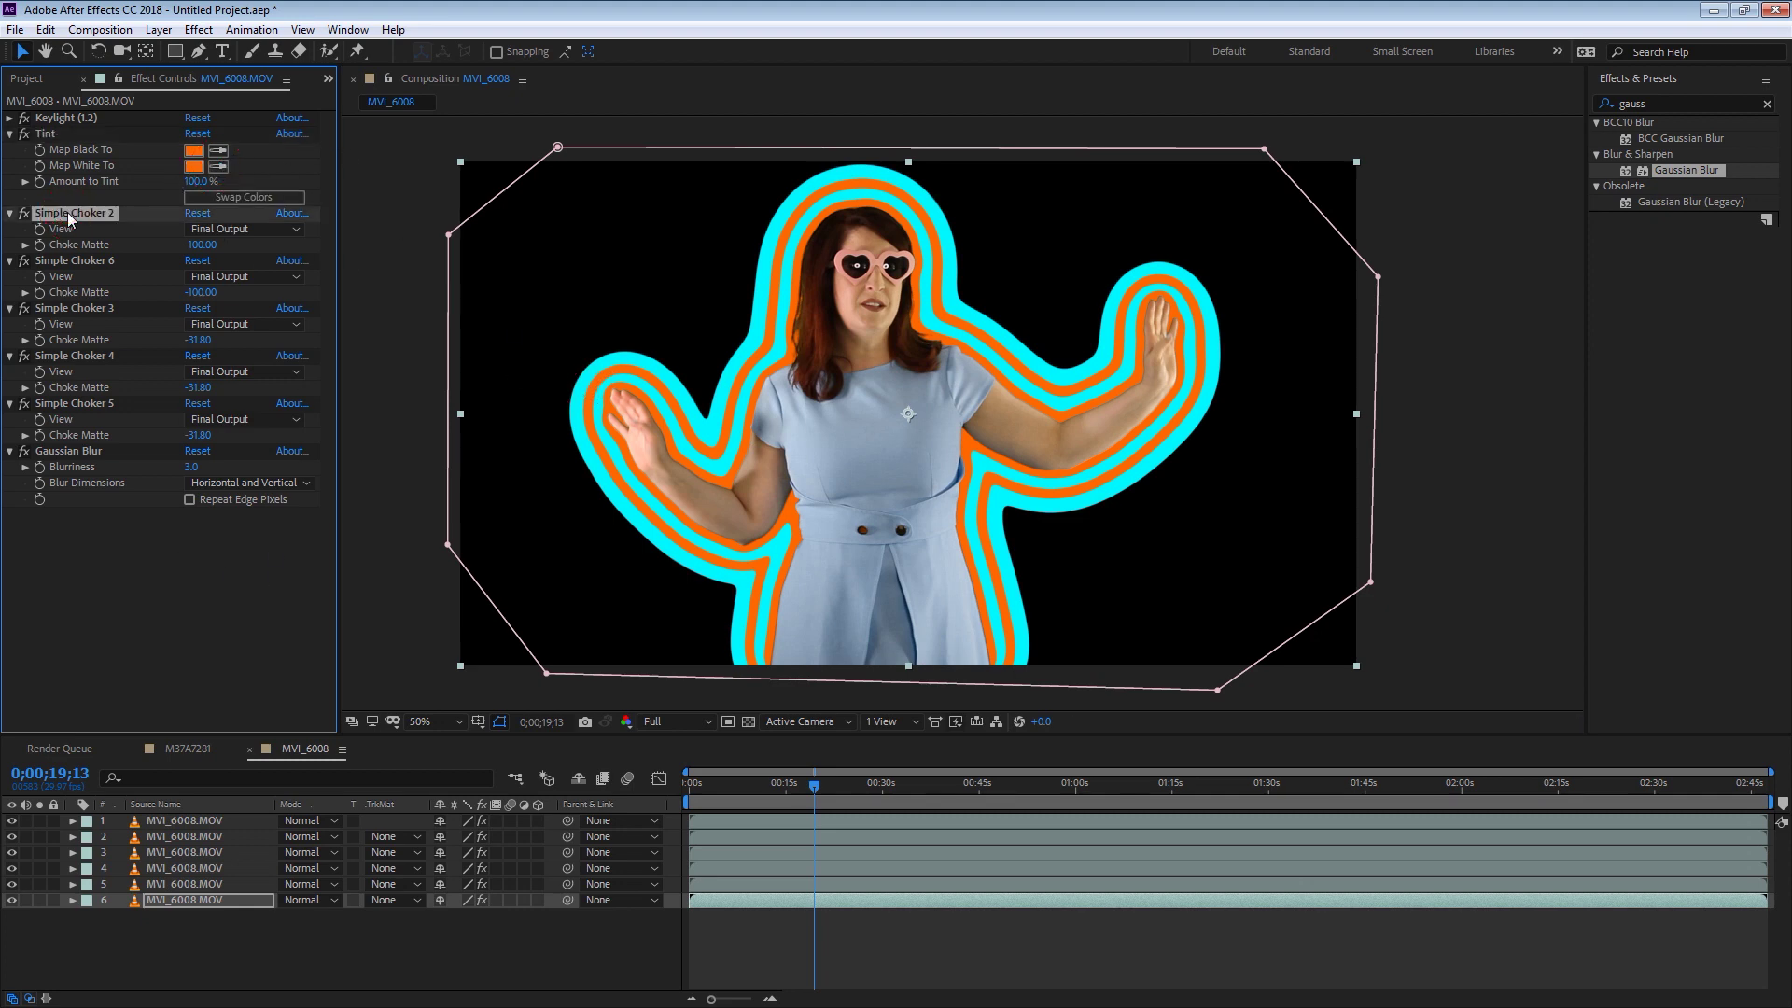
pyautogui.hotkey('ctrl', 'd')
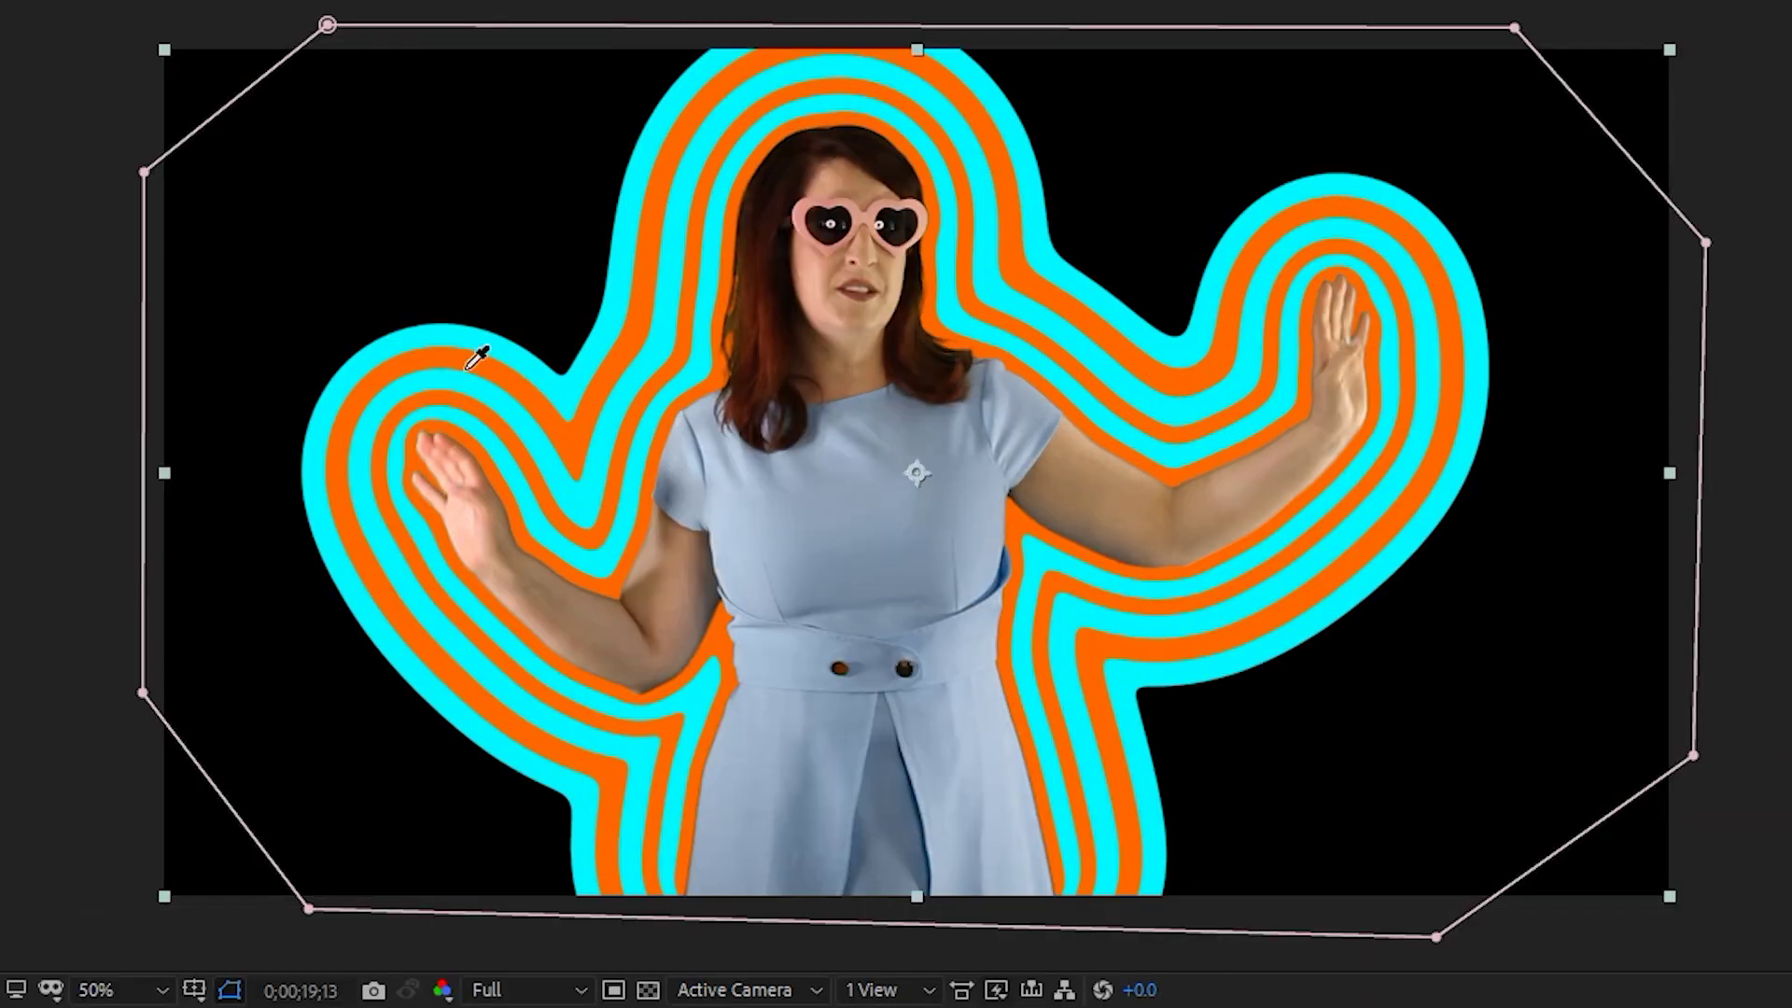
pyautogui.click(467, 367)
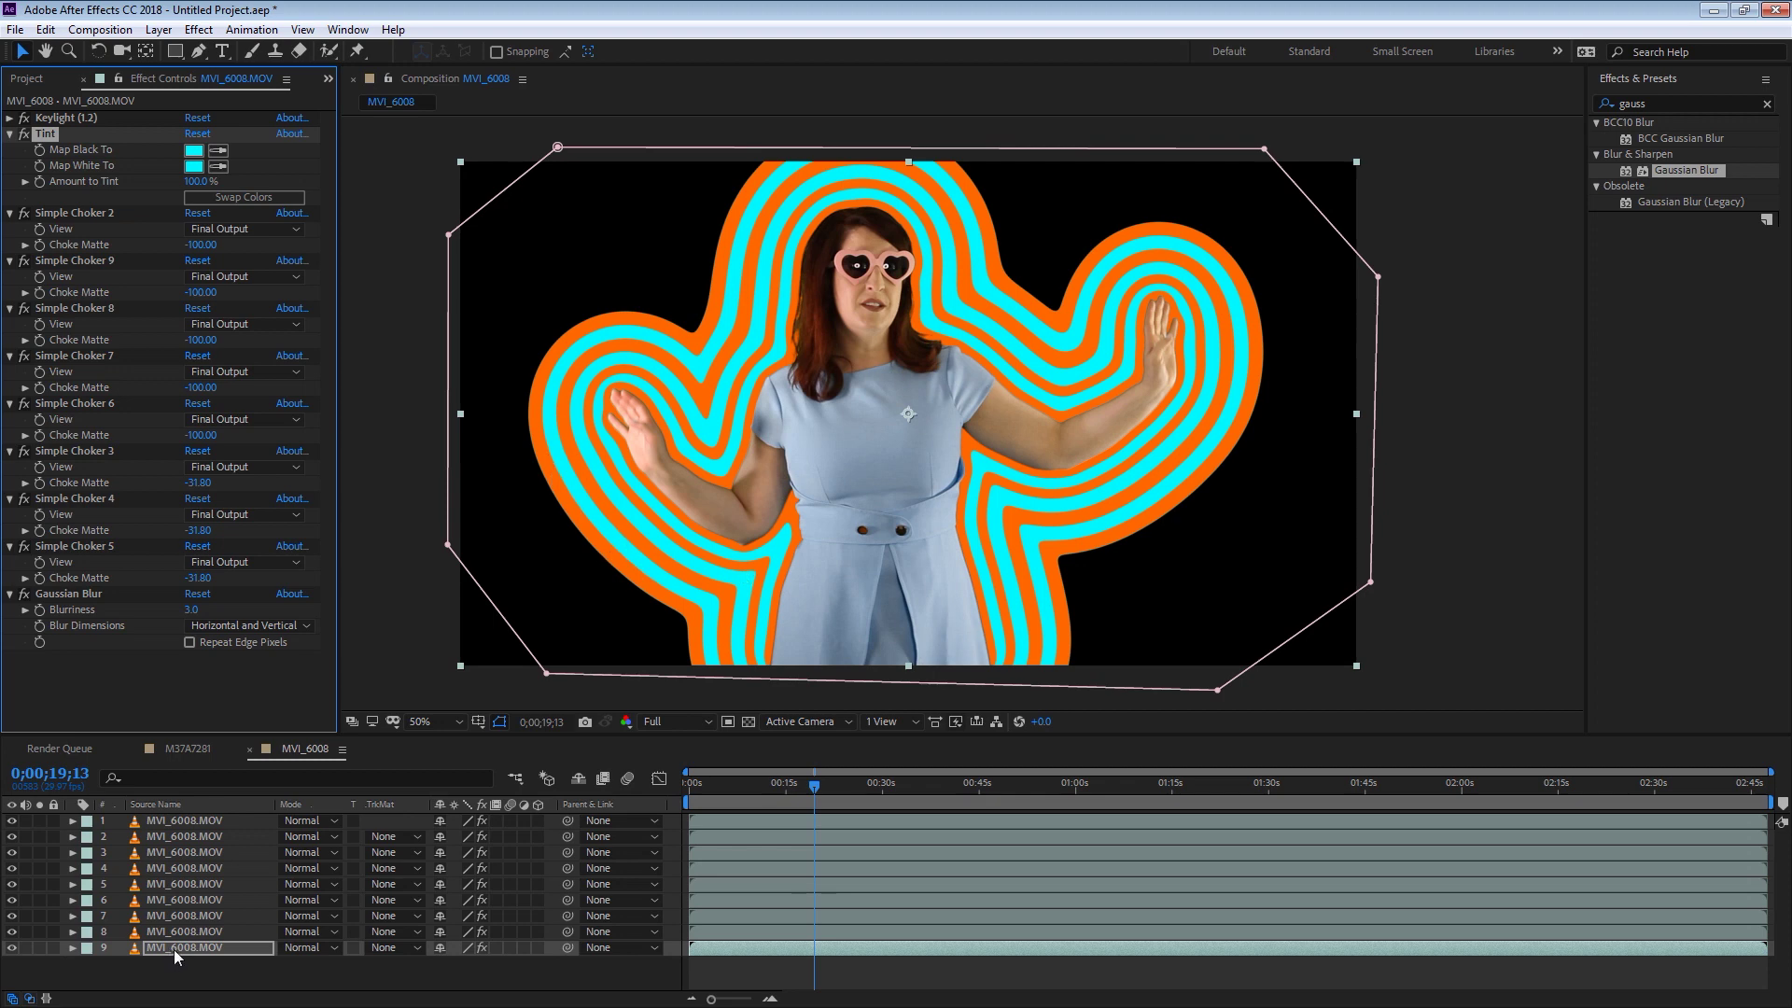
# Add another choker duplicate and apply Gradient Ramp to the bottom layer
pyautogui.hotkey('ctrl', 'd')
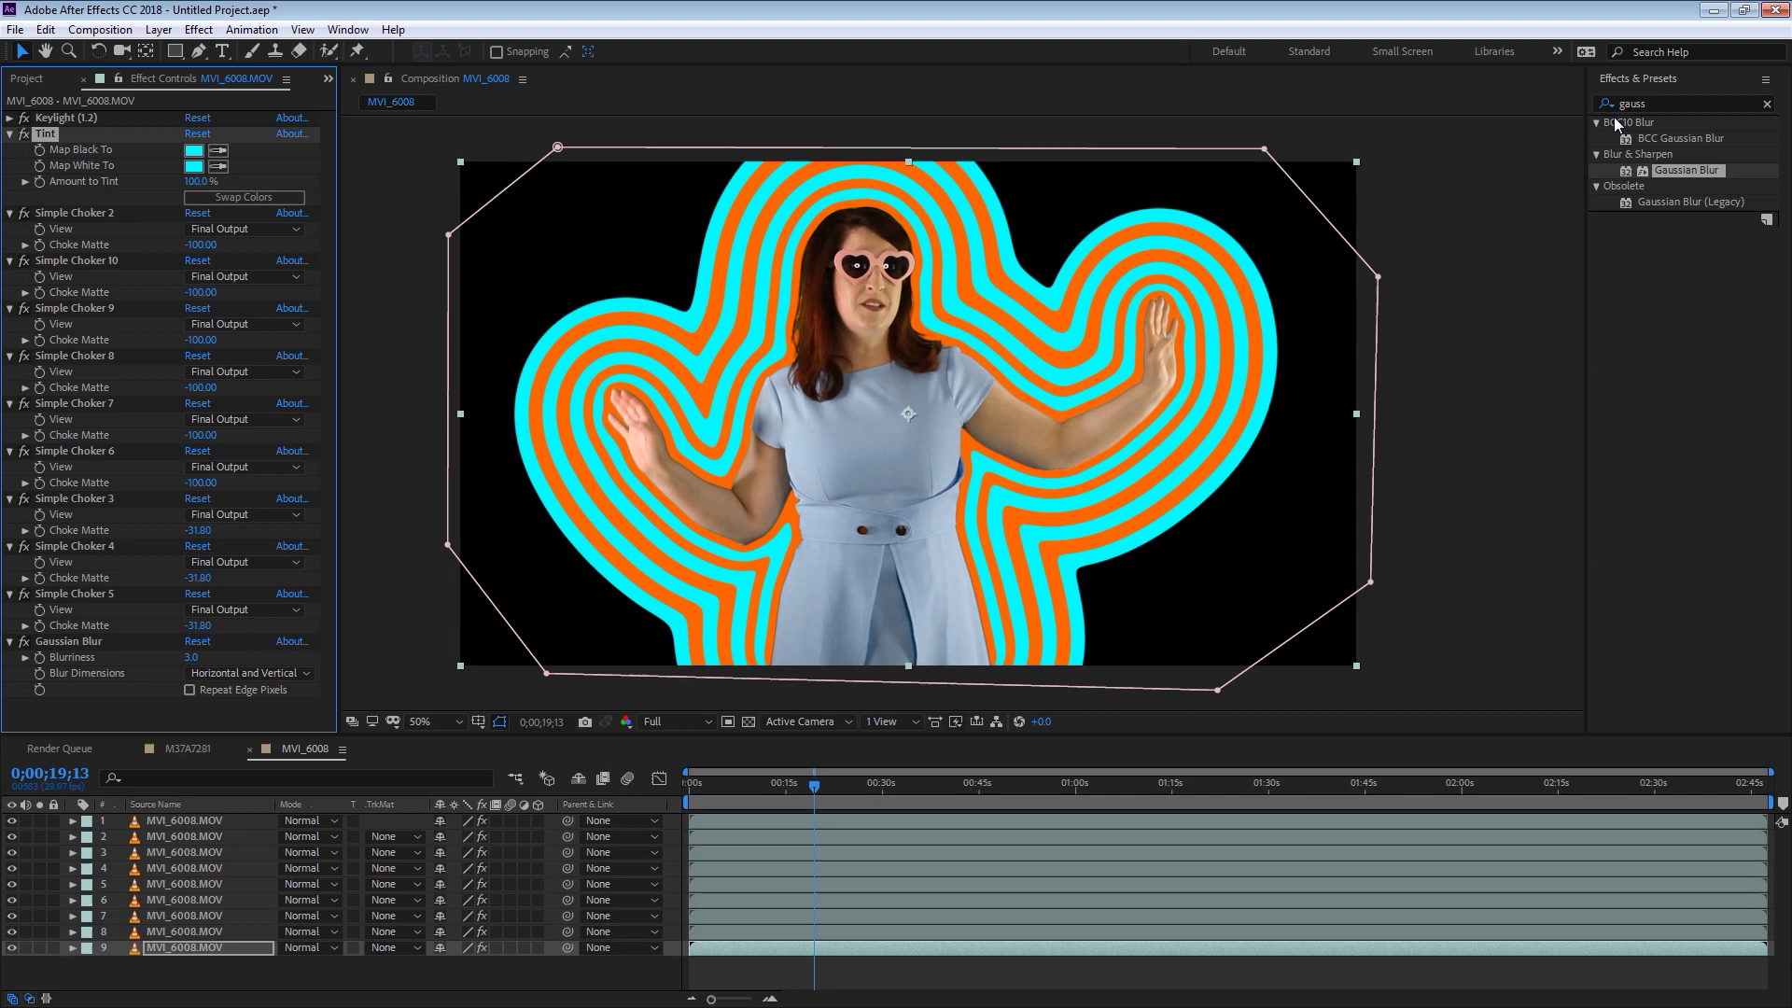
pyautogui.click(1661, 103)
pyautogui.write('ramp')
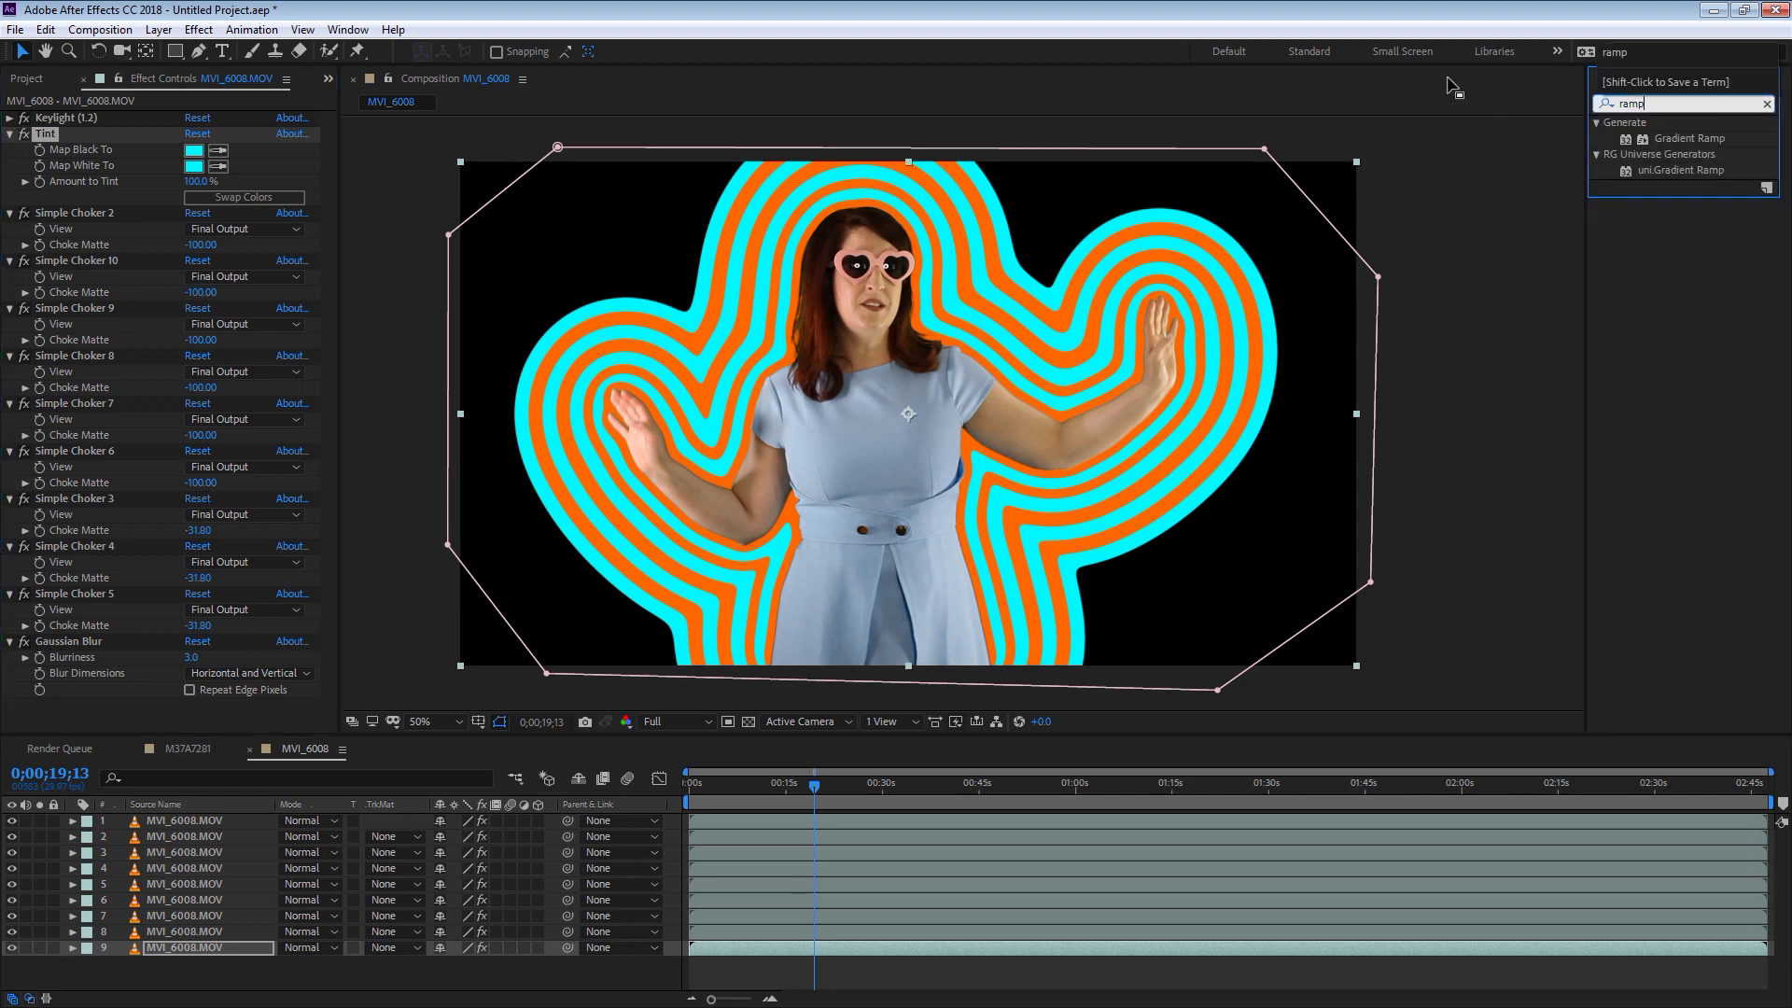
pyautogui.click(1686, 140)
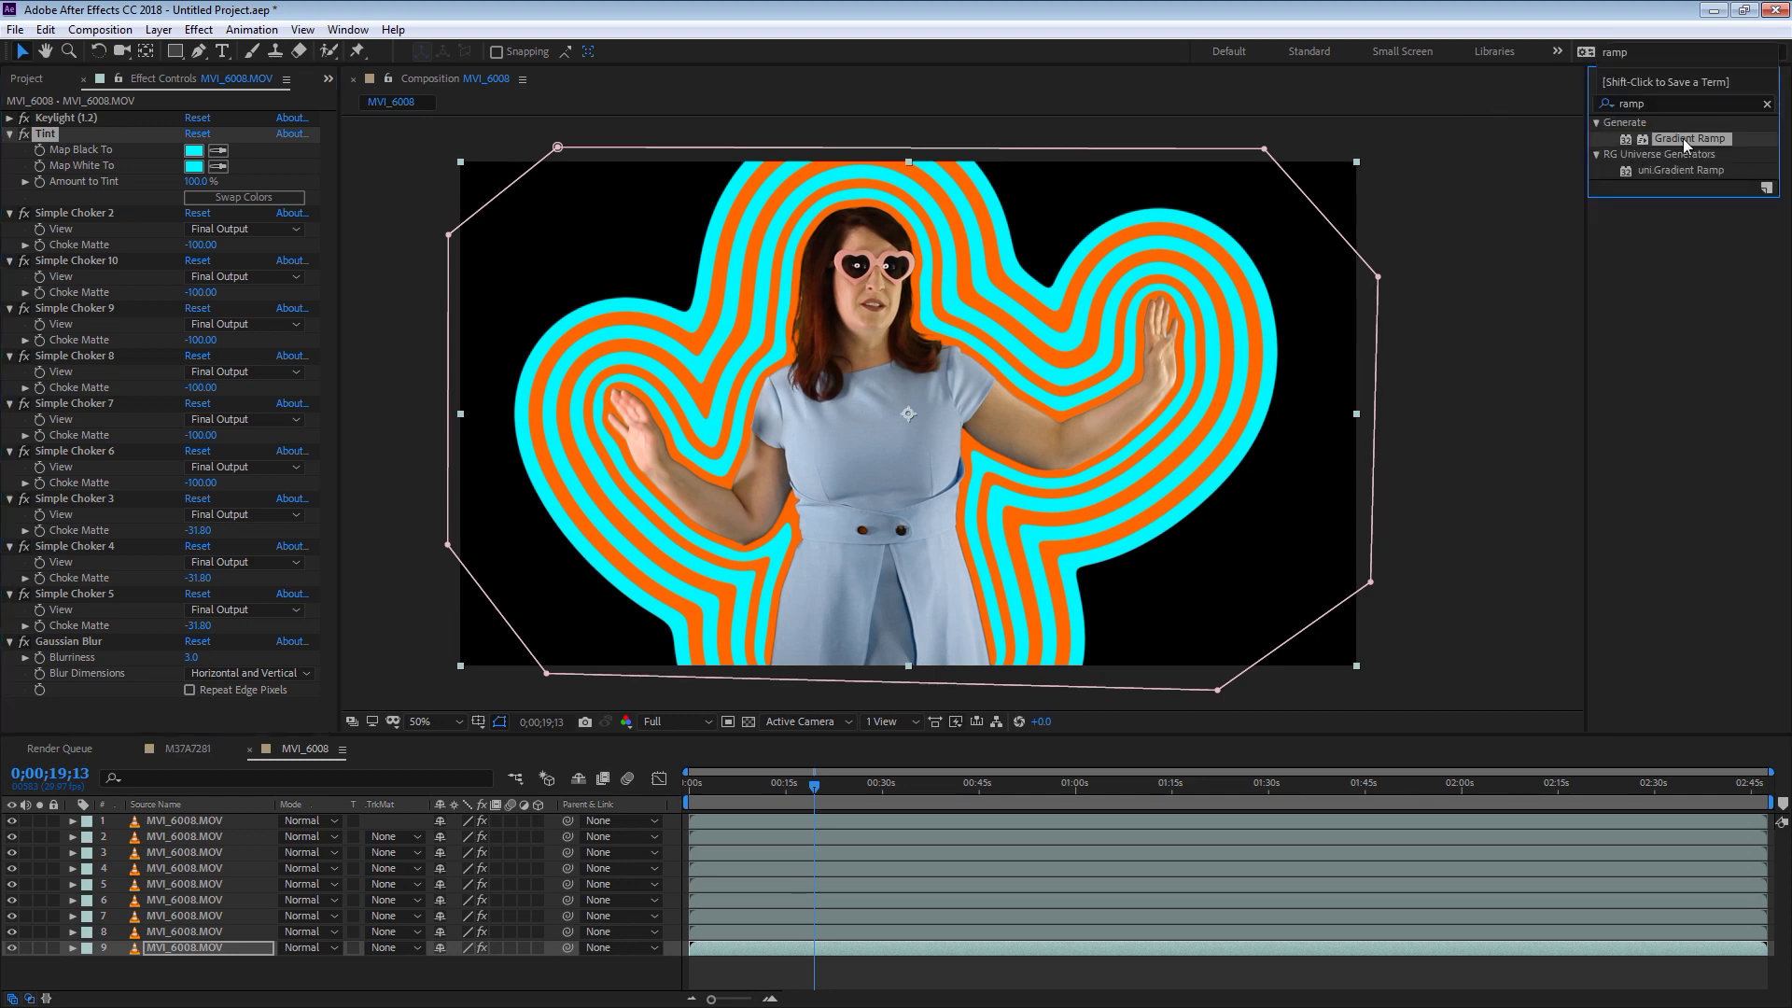
pyautogui.moveTo(1686, 140); pyautogui.dragTo(113, 189)
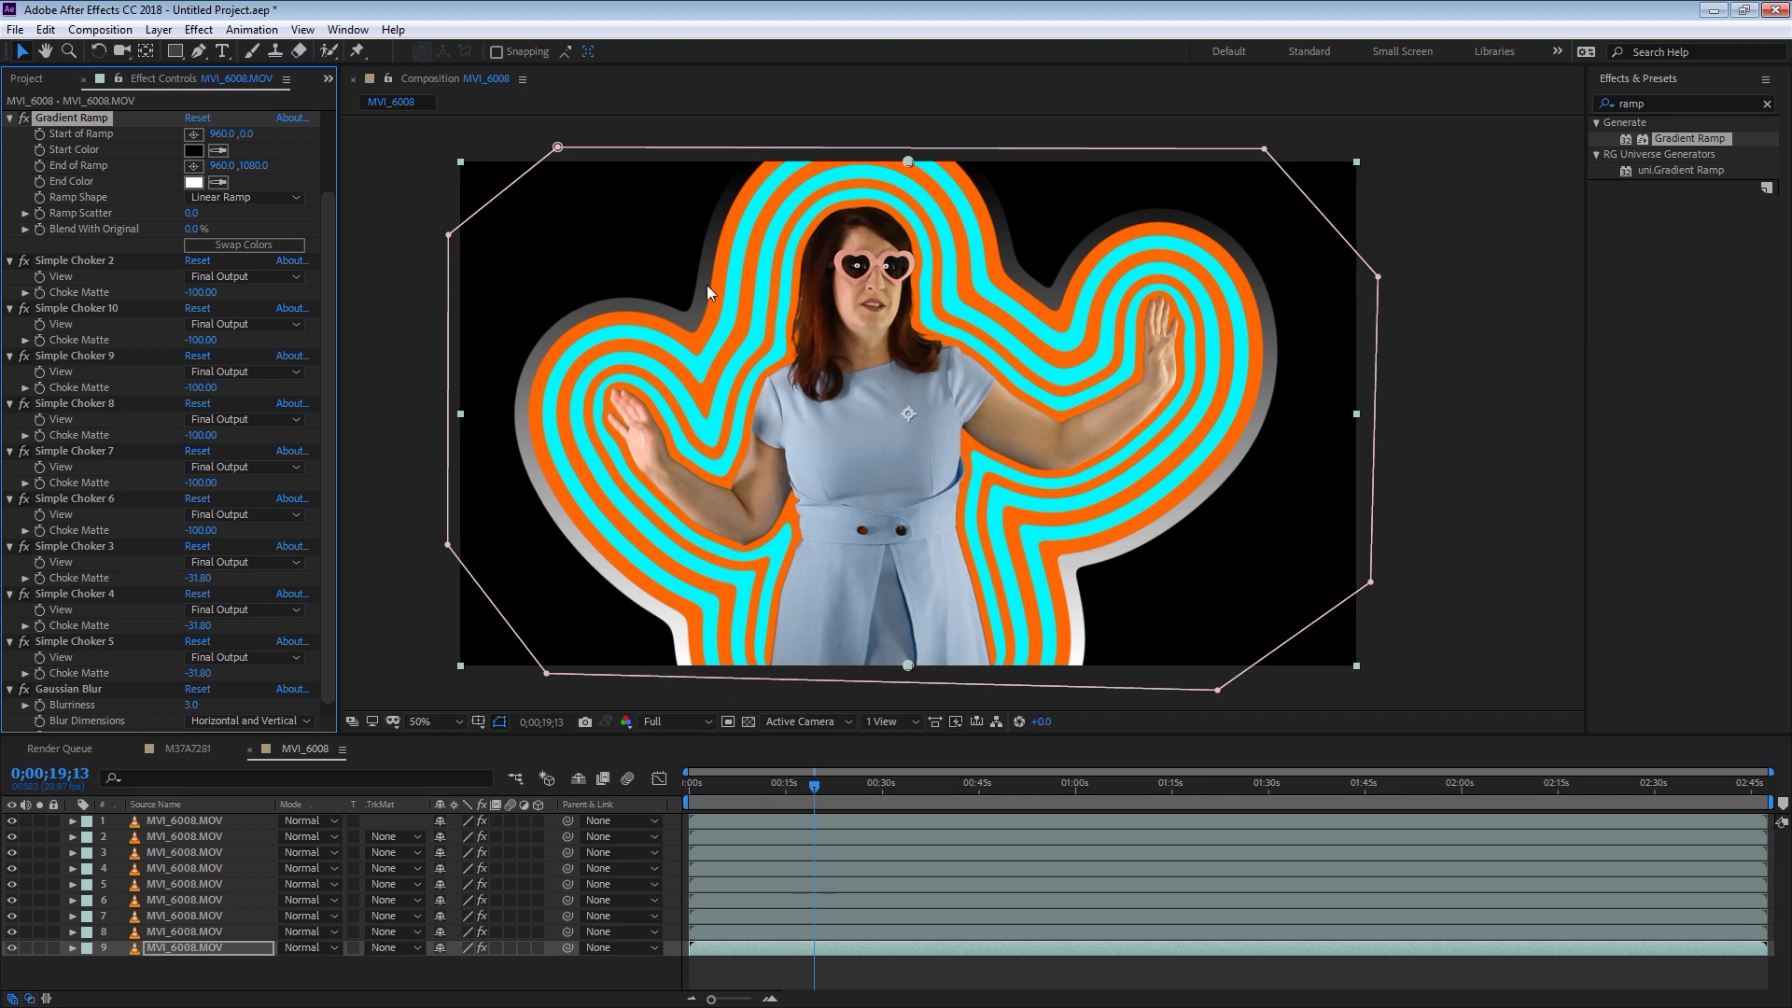
# Set the Gradient Ramp Start Color to orange, then resample it as cyan from the viewer
pyautogui.click(193, 150)
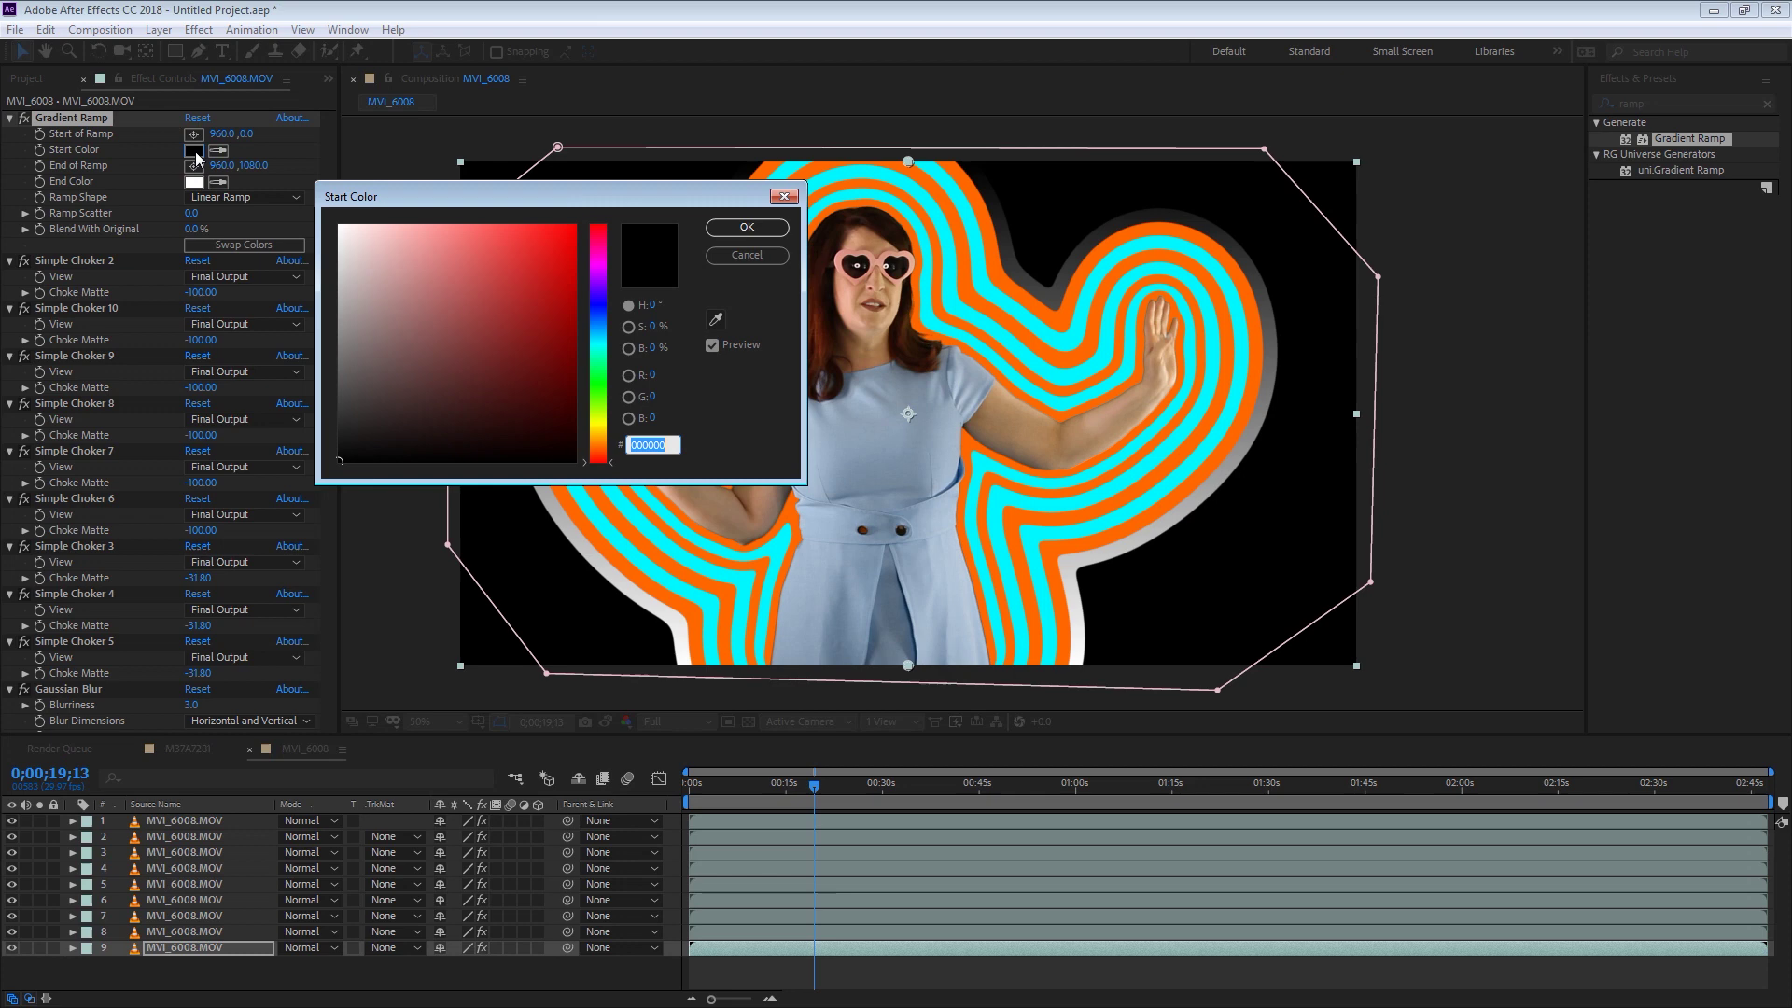
pyautogui.click(598, 437)
pyautogui.click(571, 243)
pyautogui.click(719, 230)
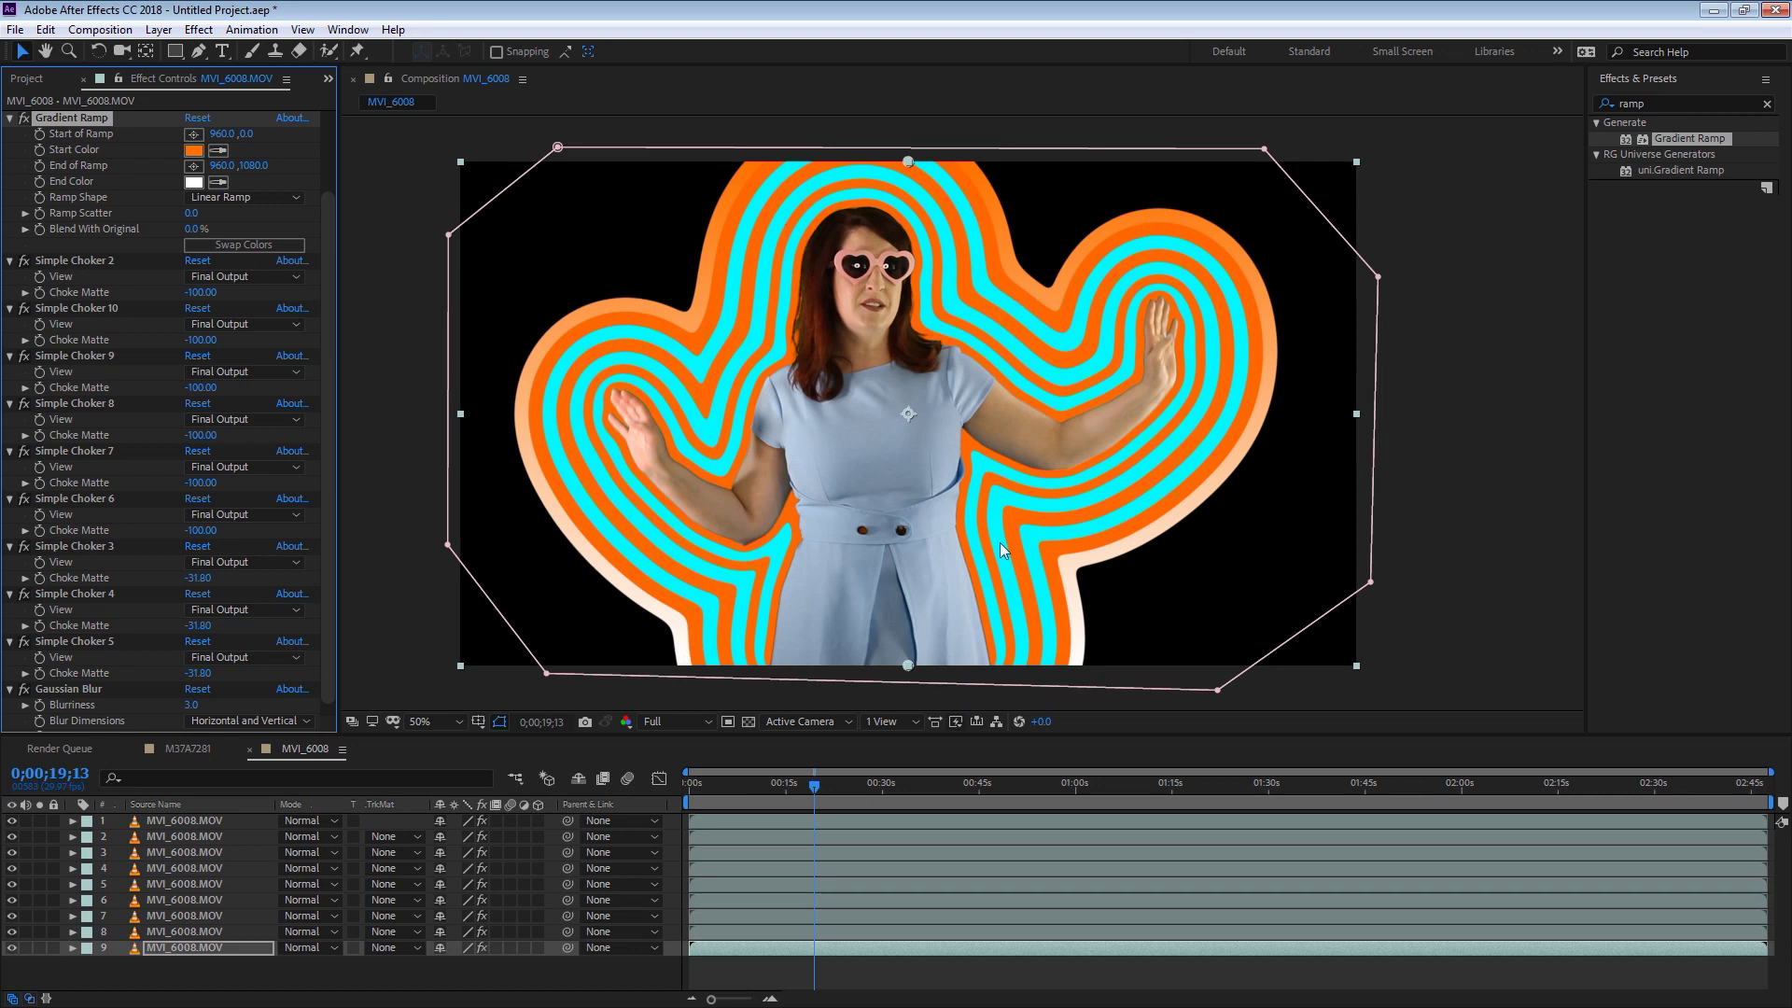
pyautogui.click(220, 153)
pyautogui.click(741, 272)
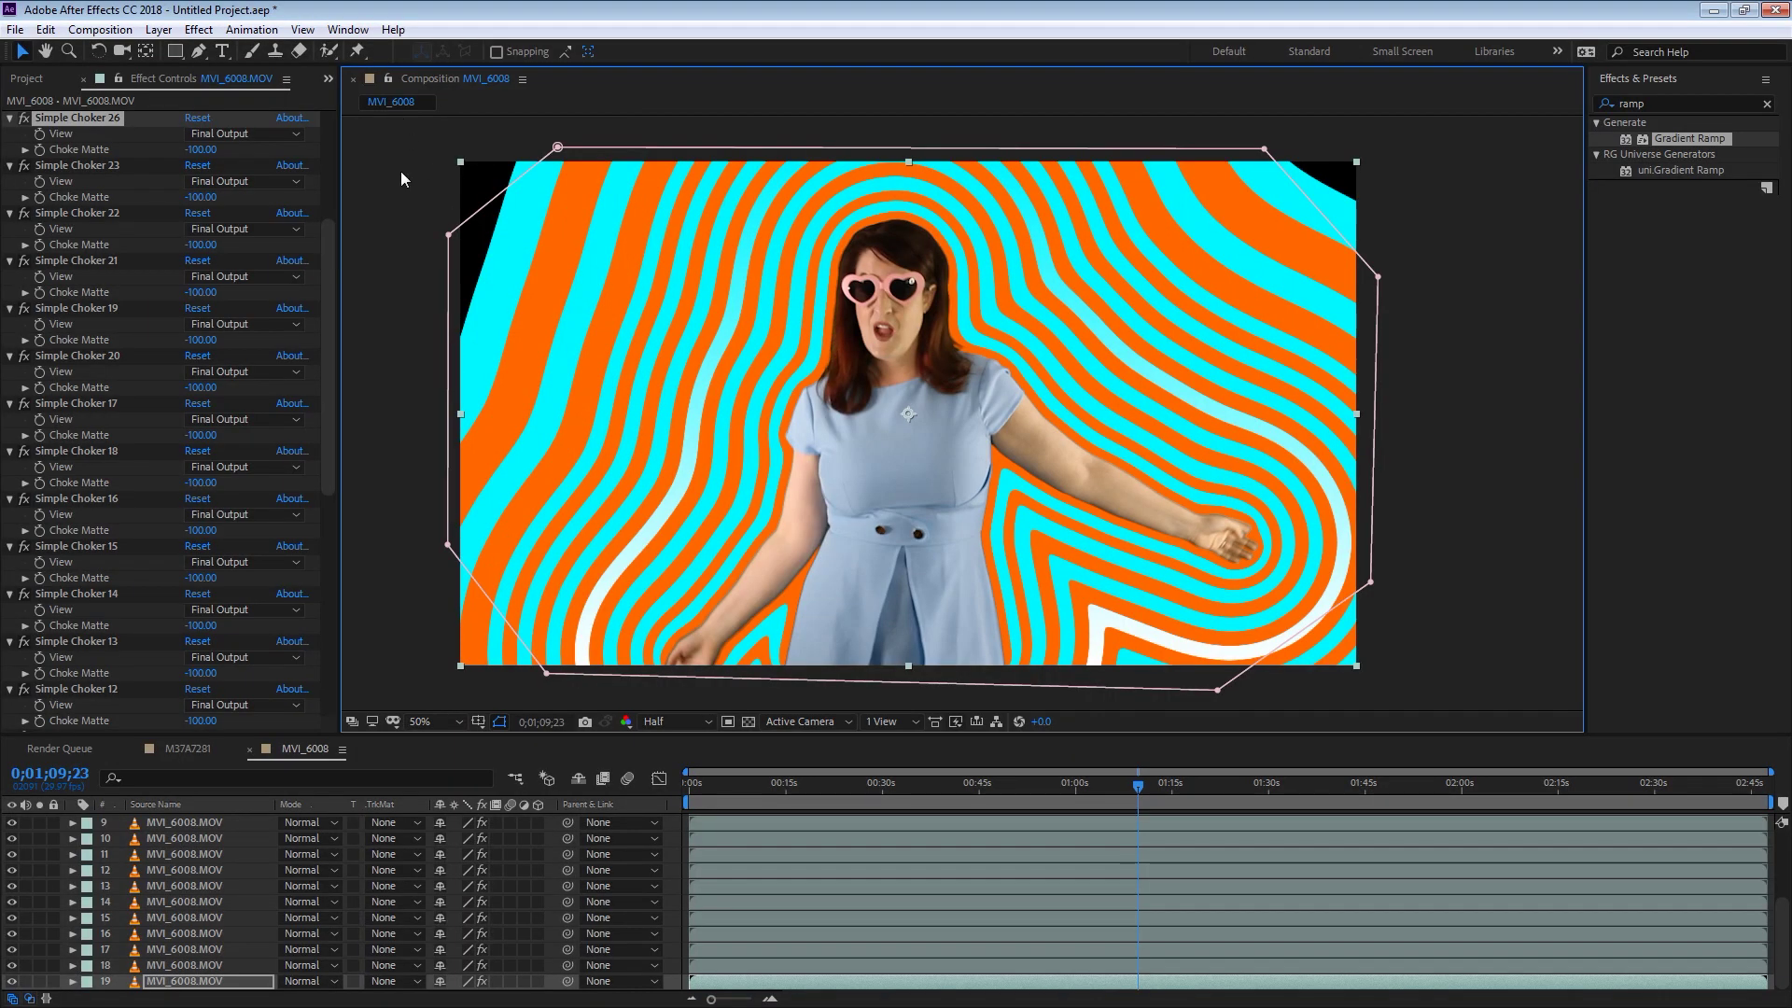
# Duplicate the bottom layer again to add more outline bands
pyautogui.hotkey('ctrl', 'd')
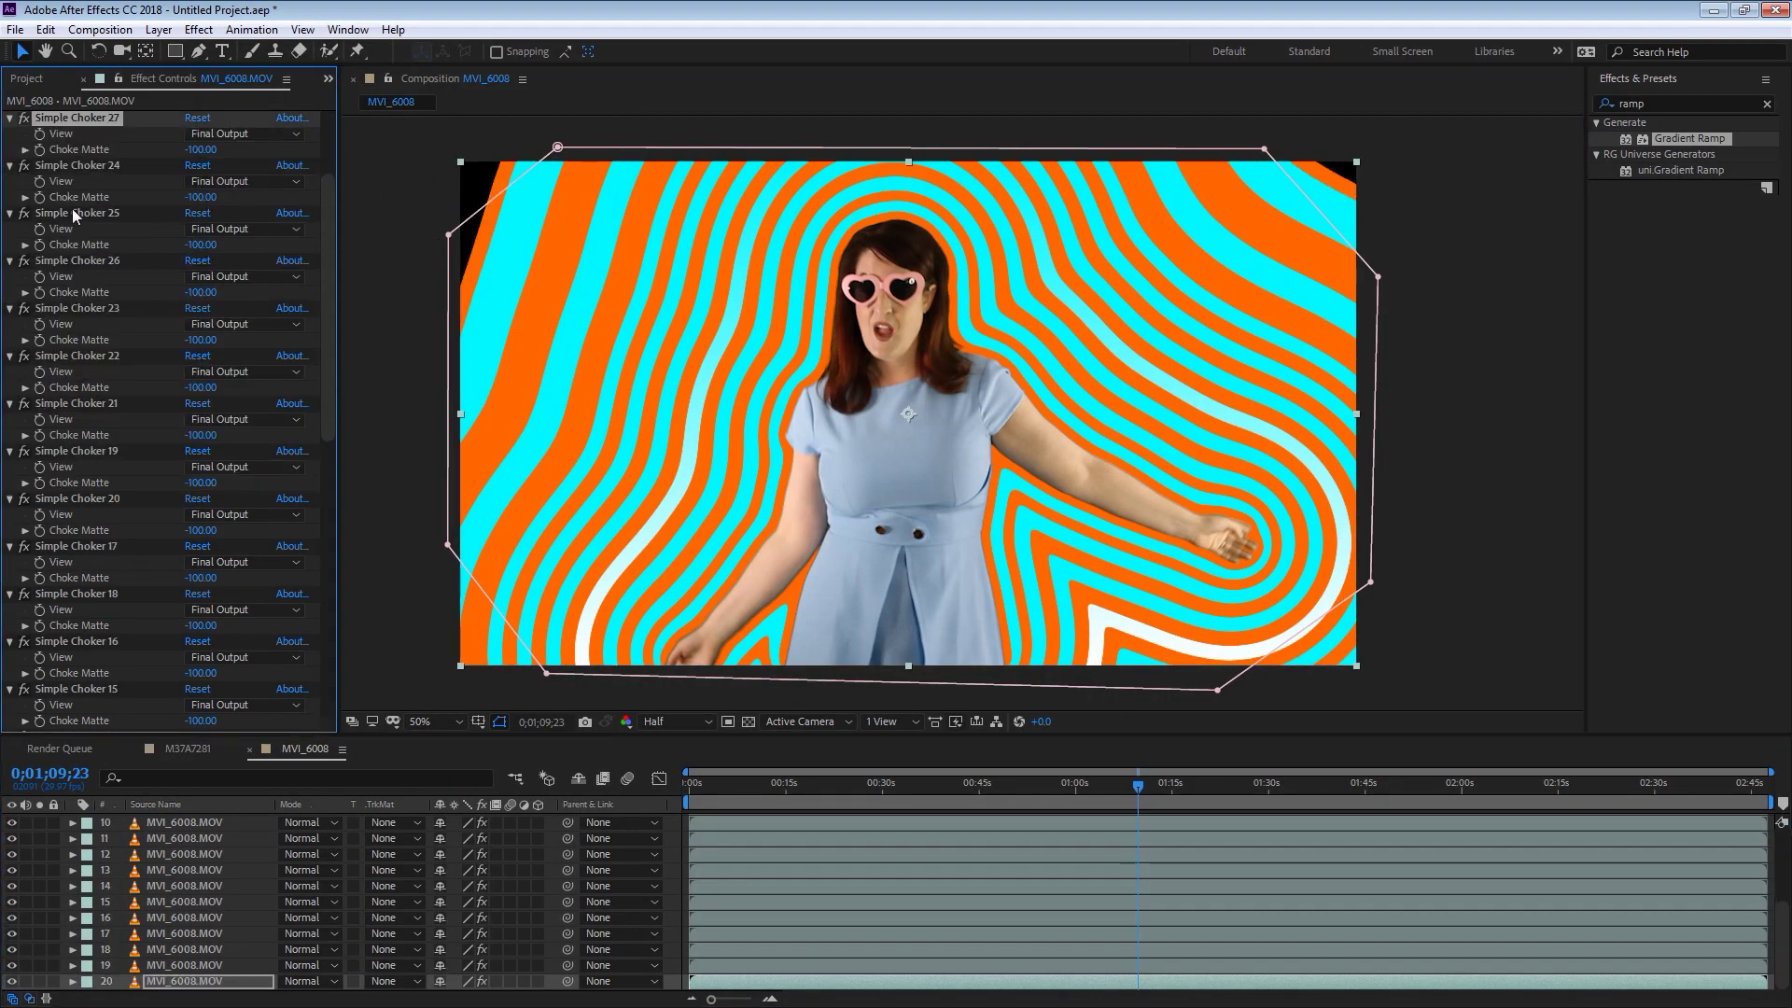
pyautogui.click(1394, 796)
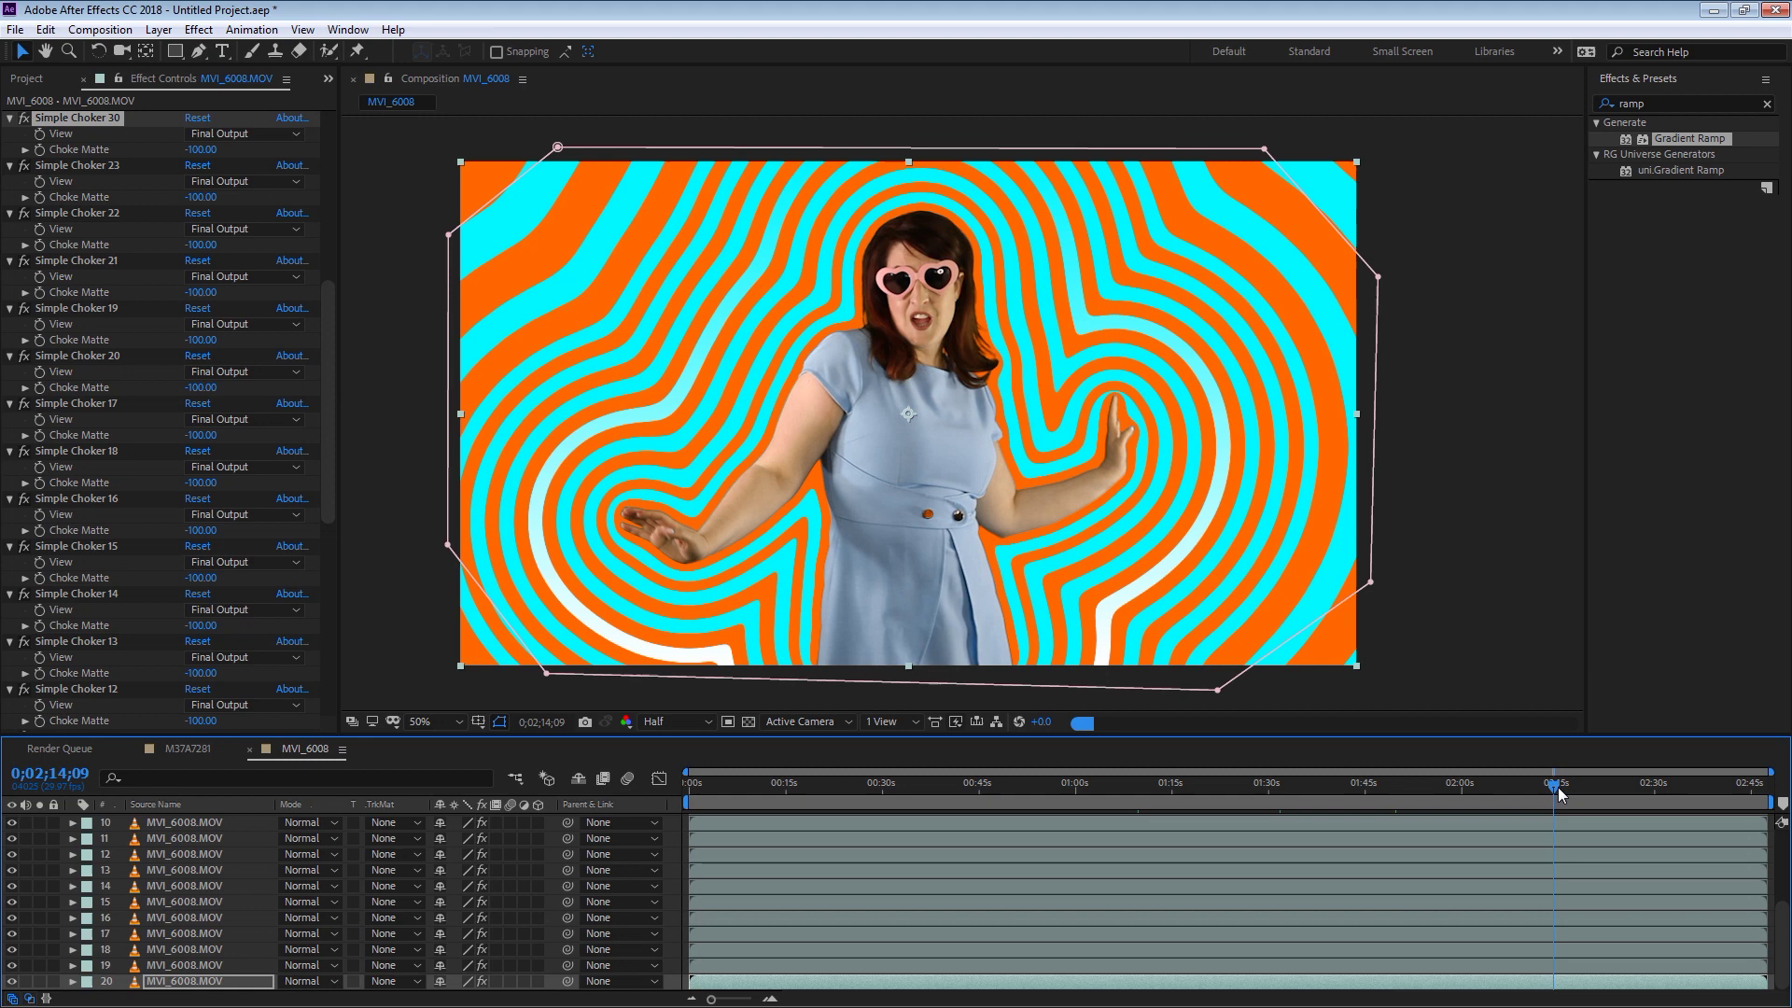